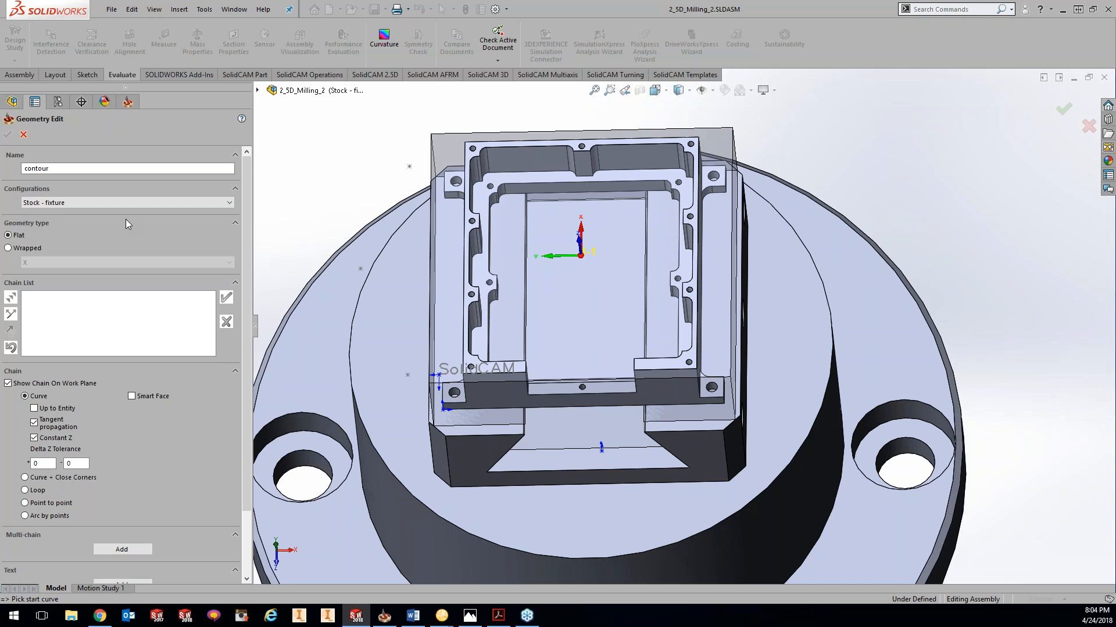
Select the contour geometry's name and review the model configurations it can use.
double_click(55, 168)
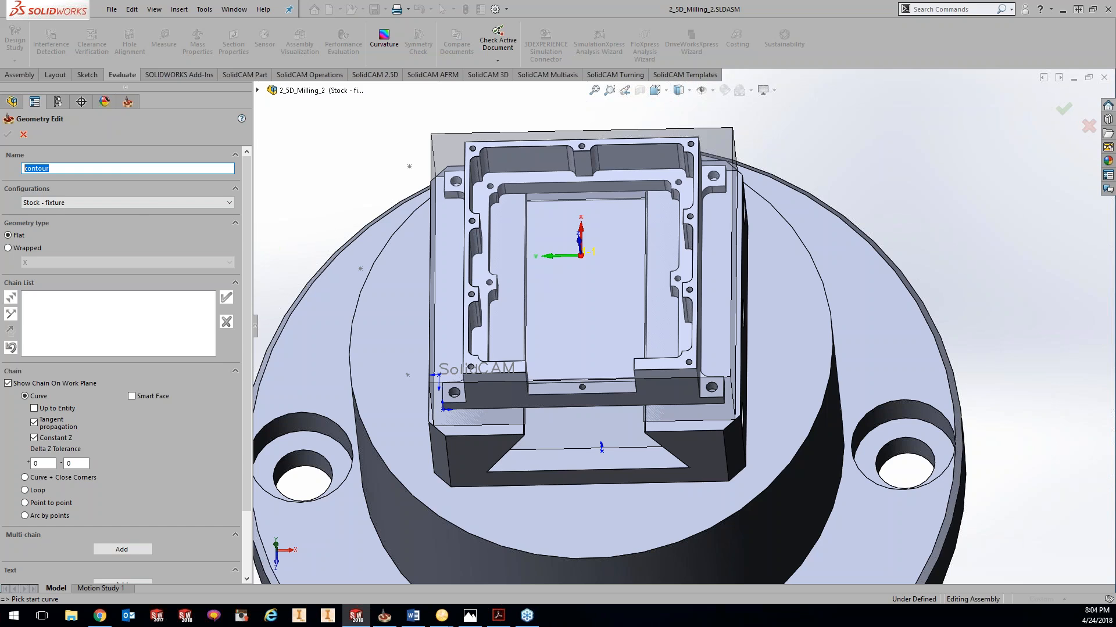
left_click(122, 205)
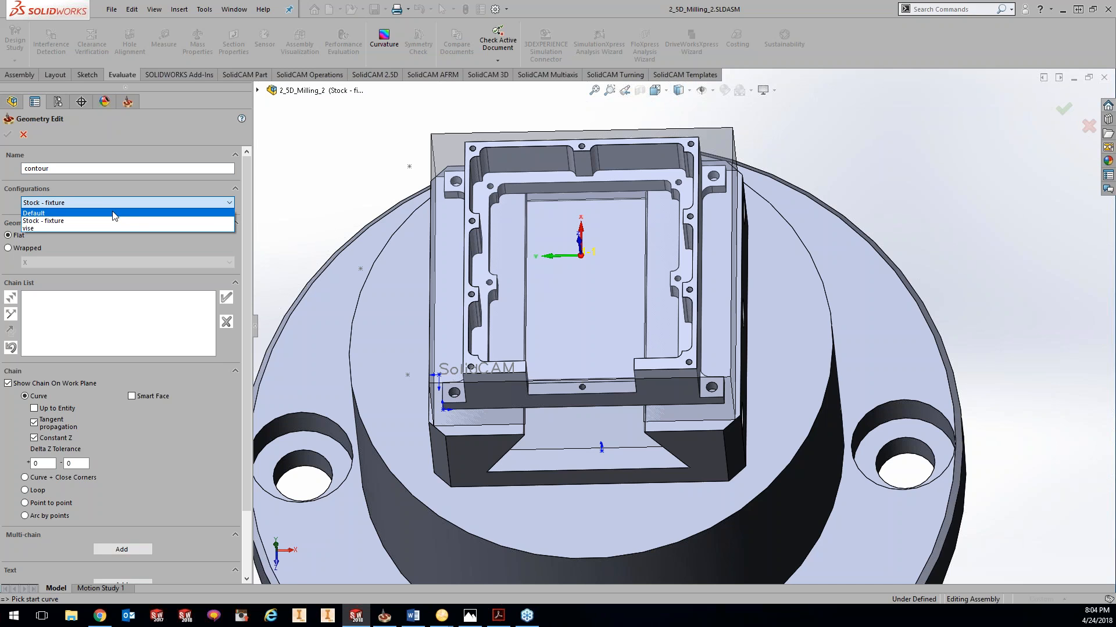
left_click(117, 201)
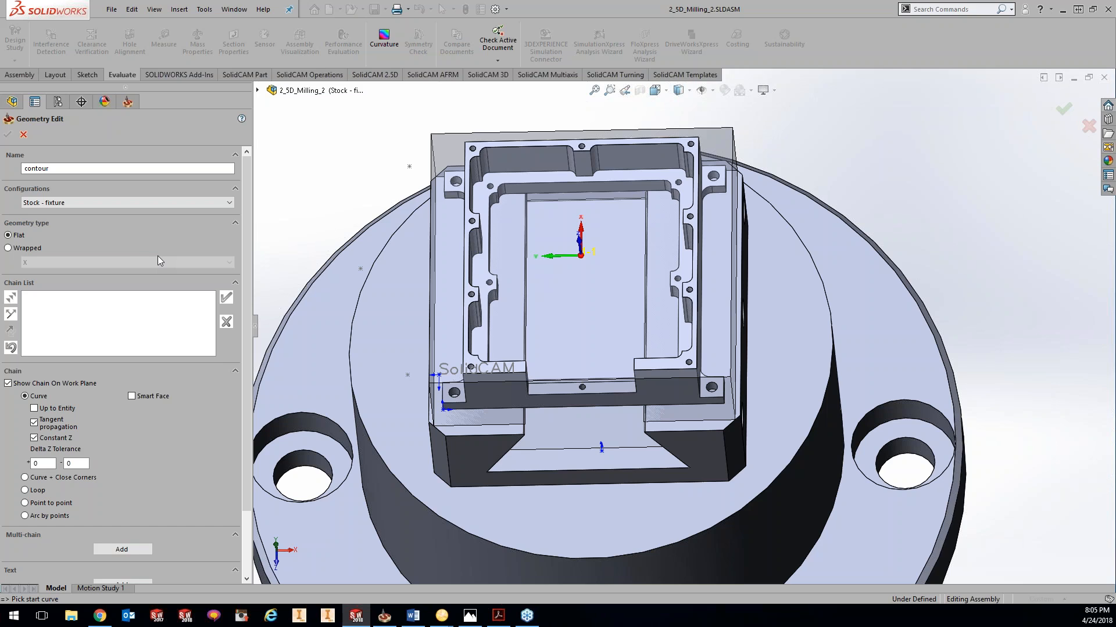
Set the contour geometry type to Wrapped around the X axis.
left_click(9, 248)
left_click(76, 263)
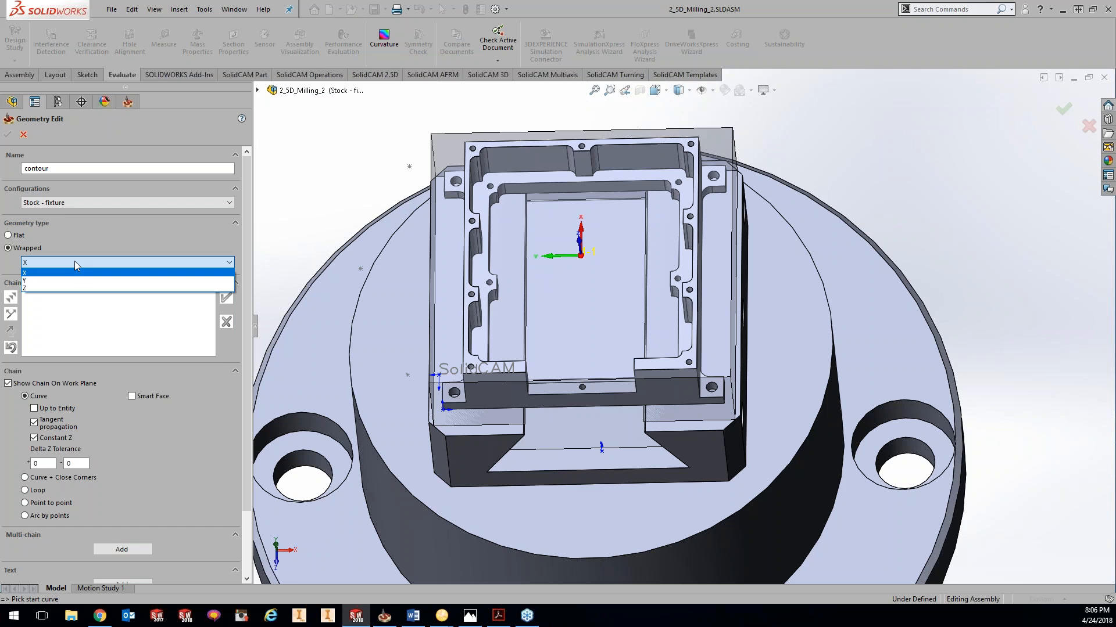
left_click(84, 317)
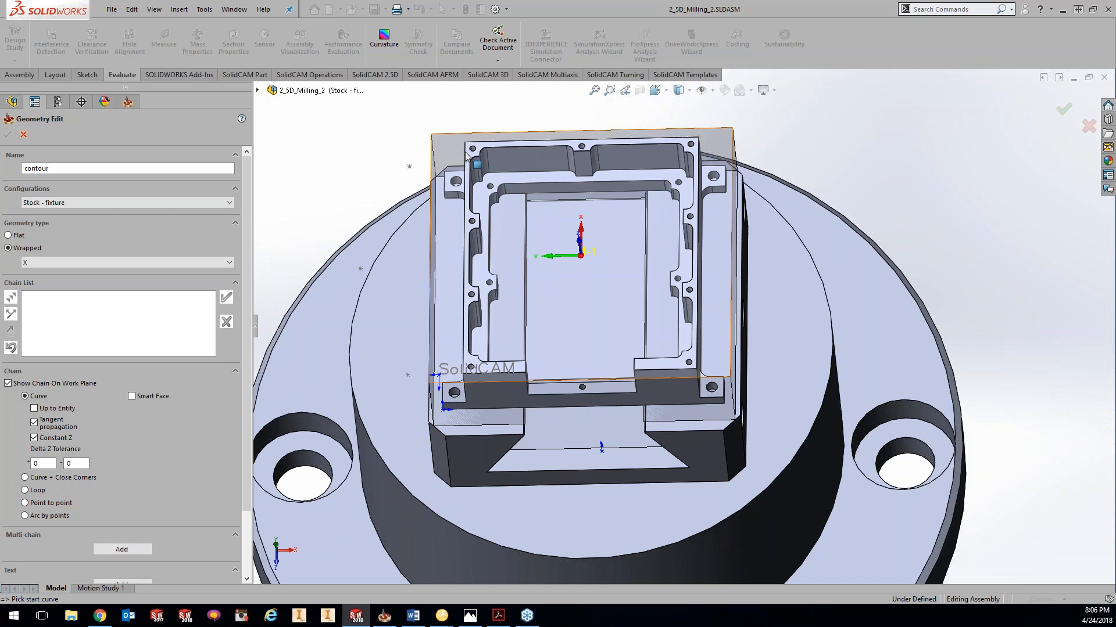
Start a curve chain on the part's outer left top edge and add the adjoining front top edge of the left block.
left_click(466, 168)
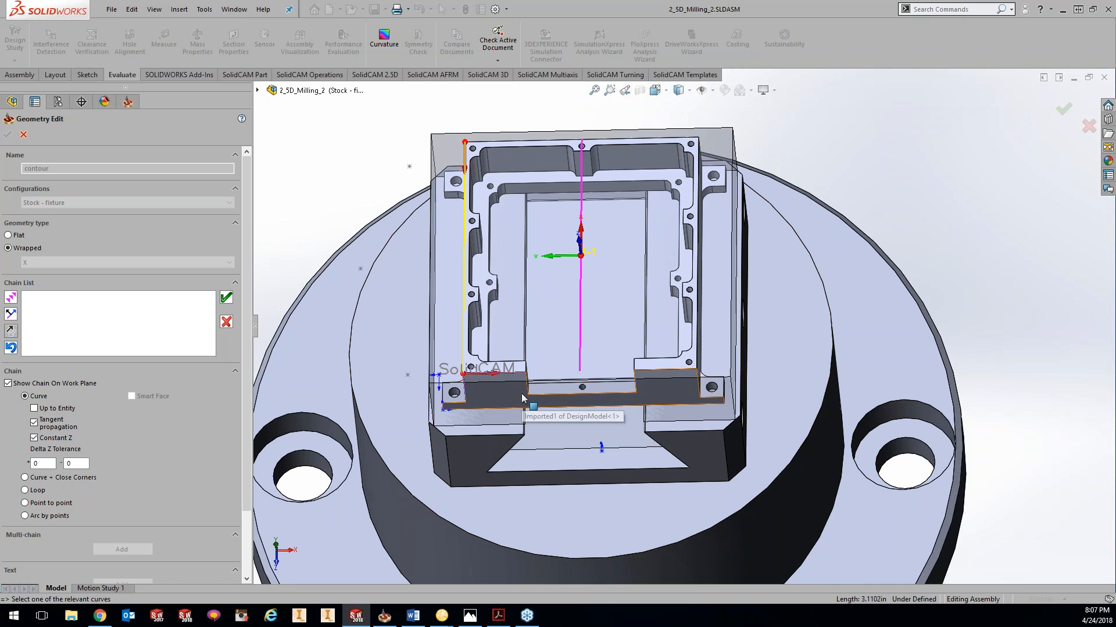
scroll(521, 397, "down", 3)
scroll(522, 397, "down", 3)
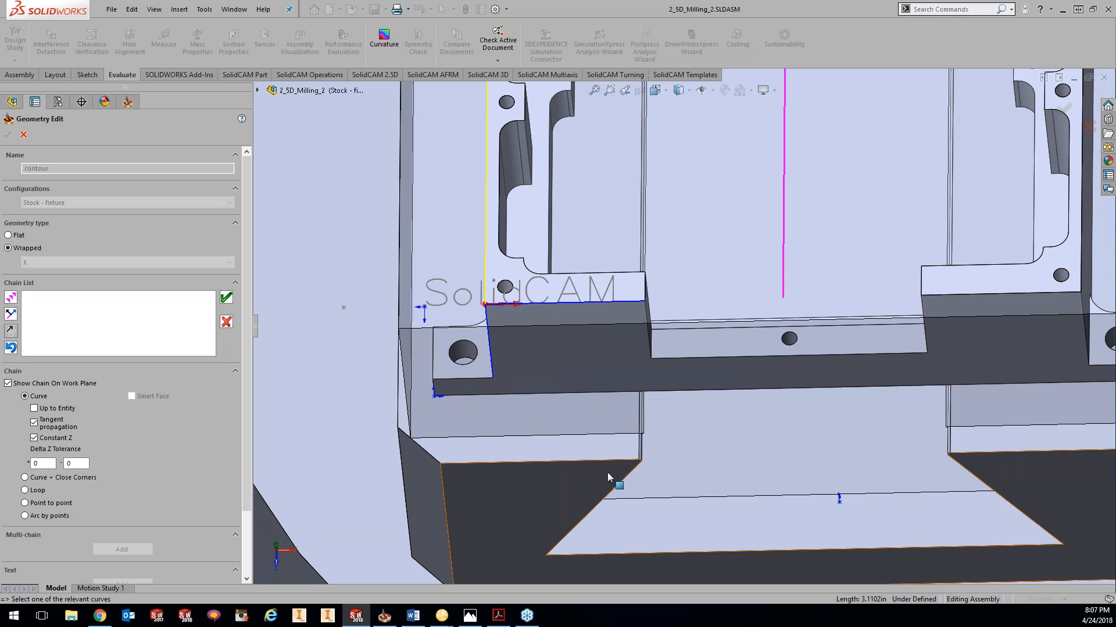
left_click(579, 302)
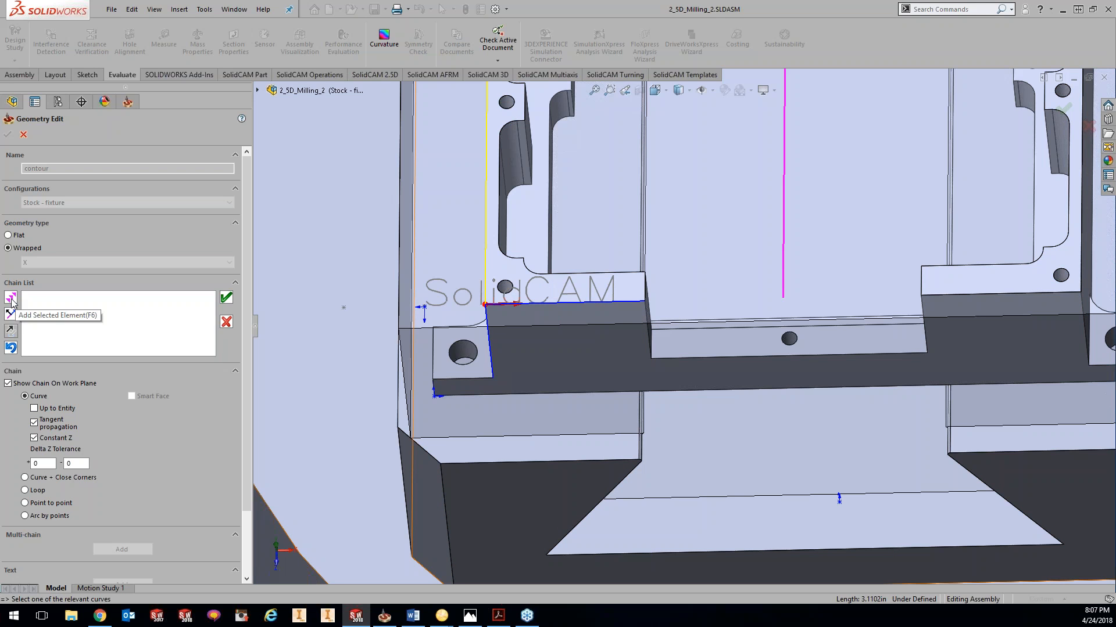
left_click(11, 298)
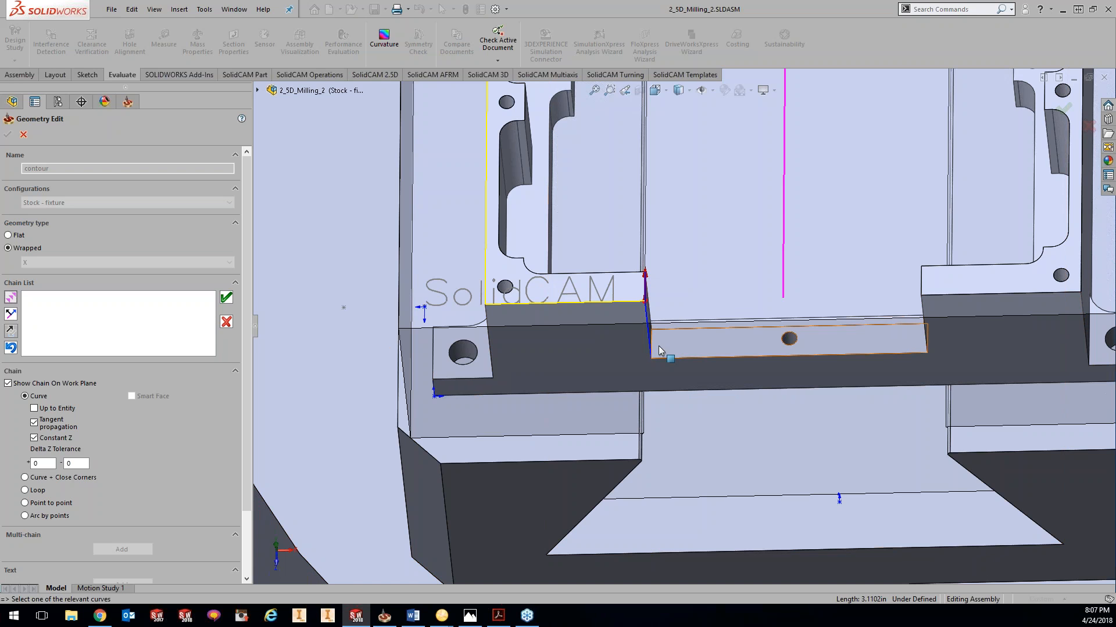
Extend the chain down the left step and along the front recess edge, and reject the chain.
left_click(11, 315)
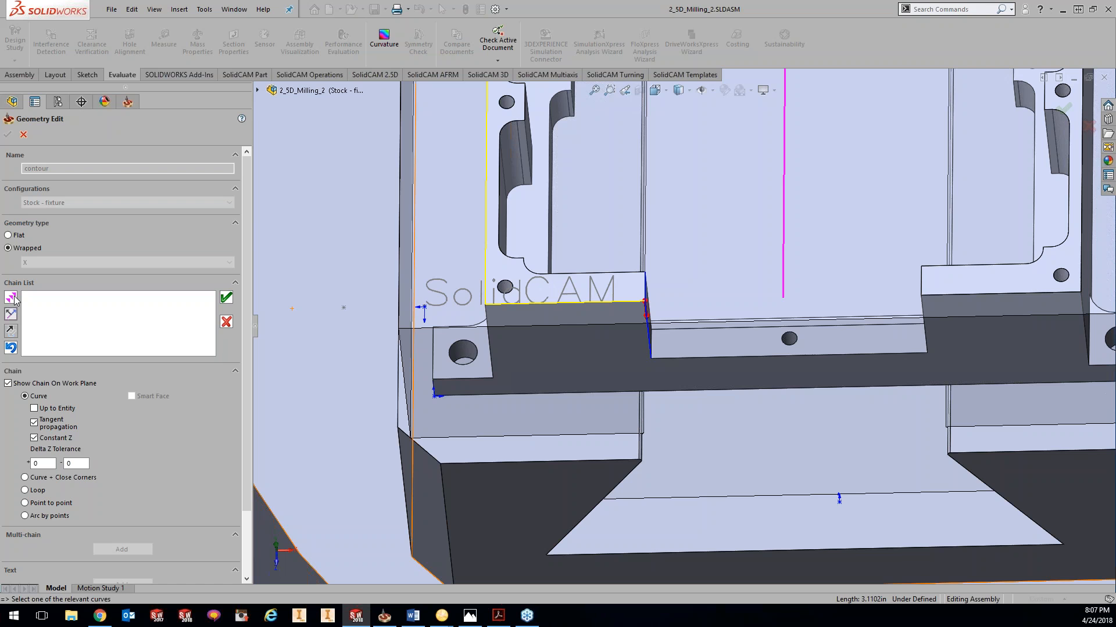
left_click(11, 299)
mouse_move(651, 383)
middle_mouse_down()
mouse_move(633, 382)
mouse_move(646, 380)
middle_mouse_up()
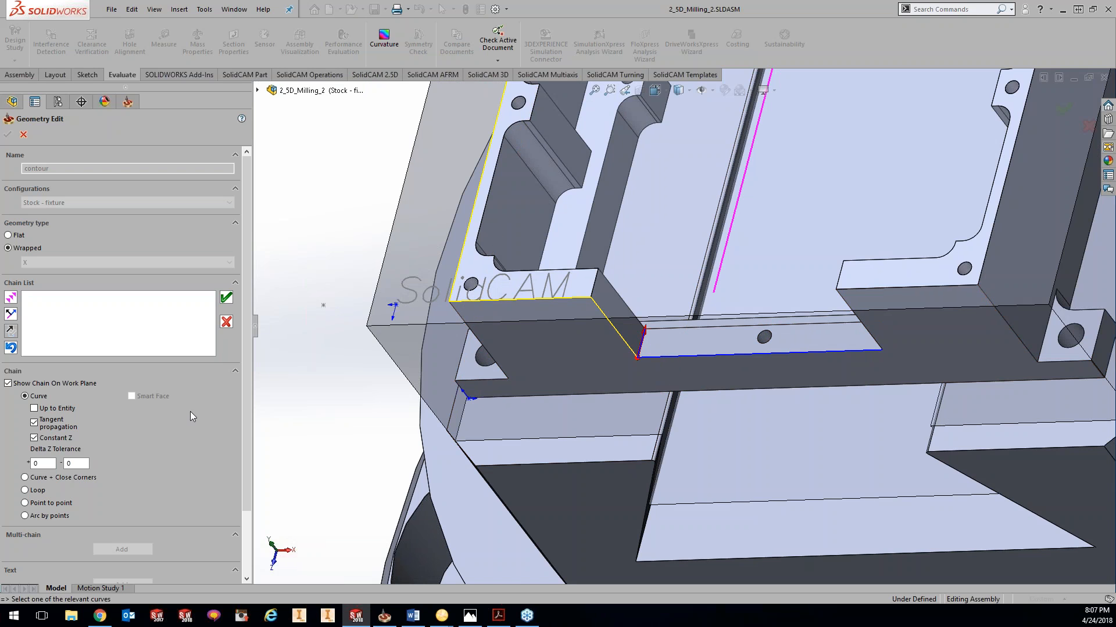
left_click(11, 314)
left_click(11, 297)
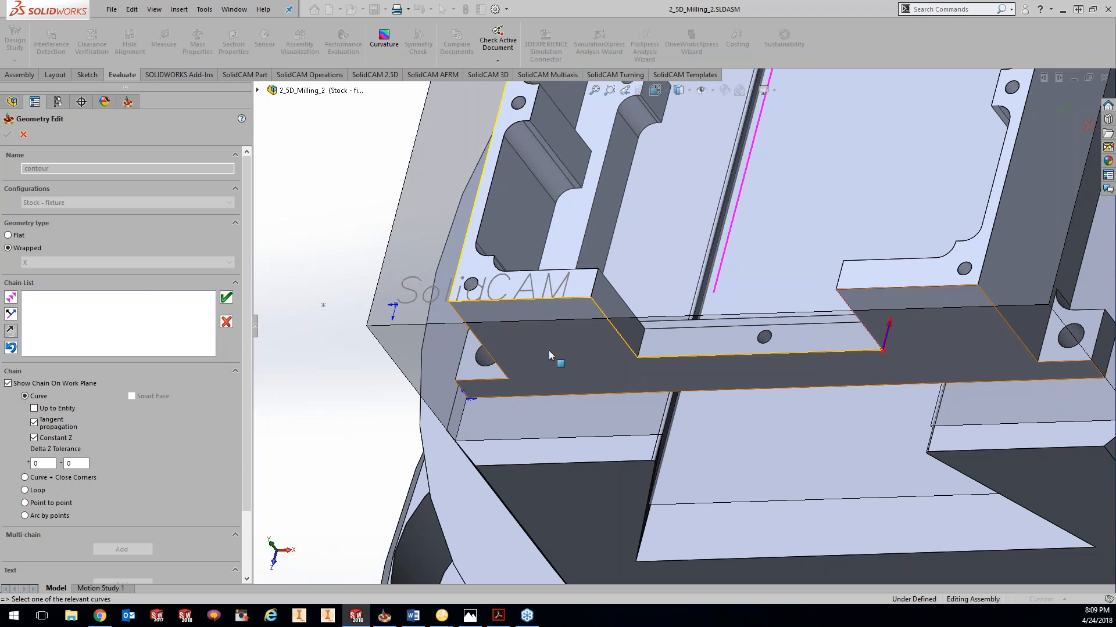
left_click(822, 344)
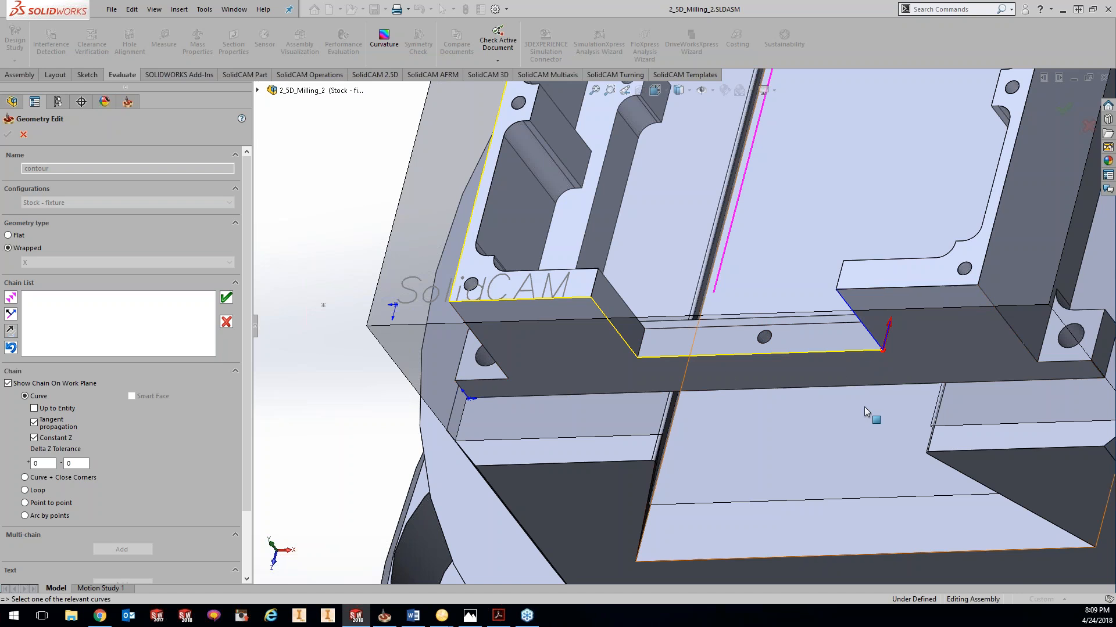
left_click(227, 322)
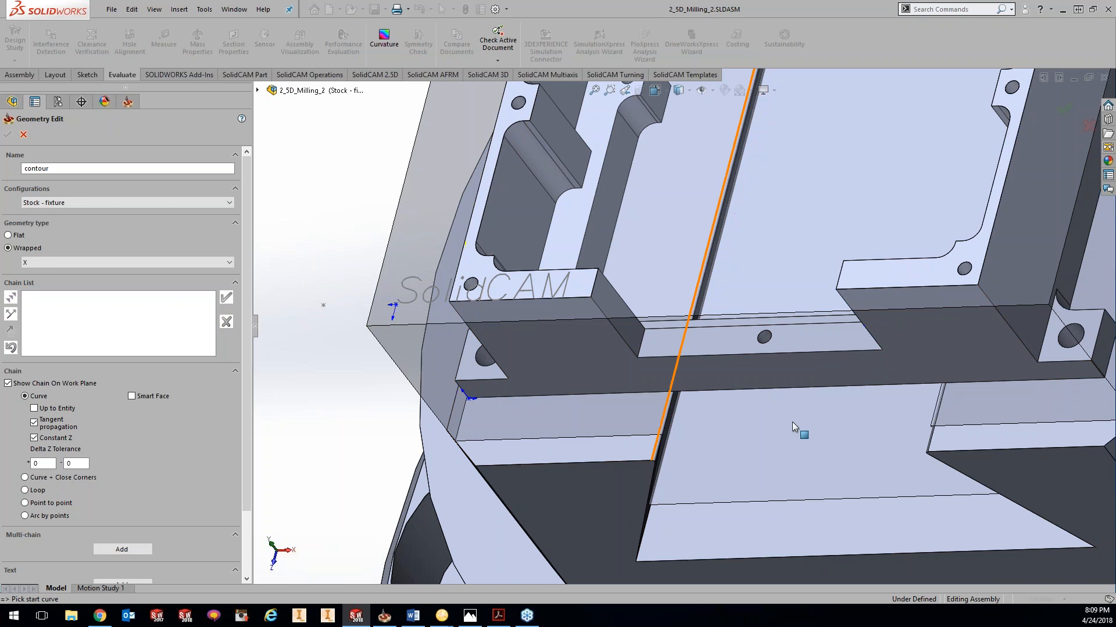
Try starting a chain from the right block's front top edge, undoing the picks, and cancel the geometry edit.
middle_click_drag(836, 367, 826, 321)
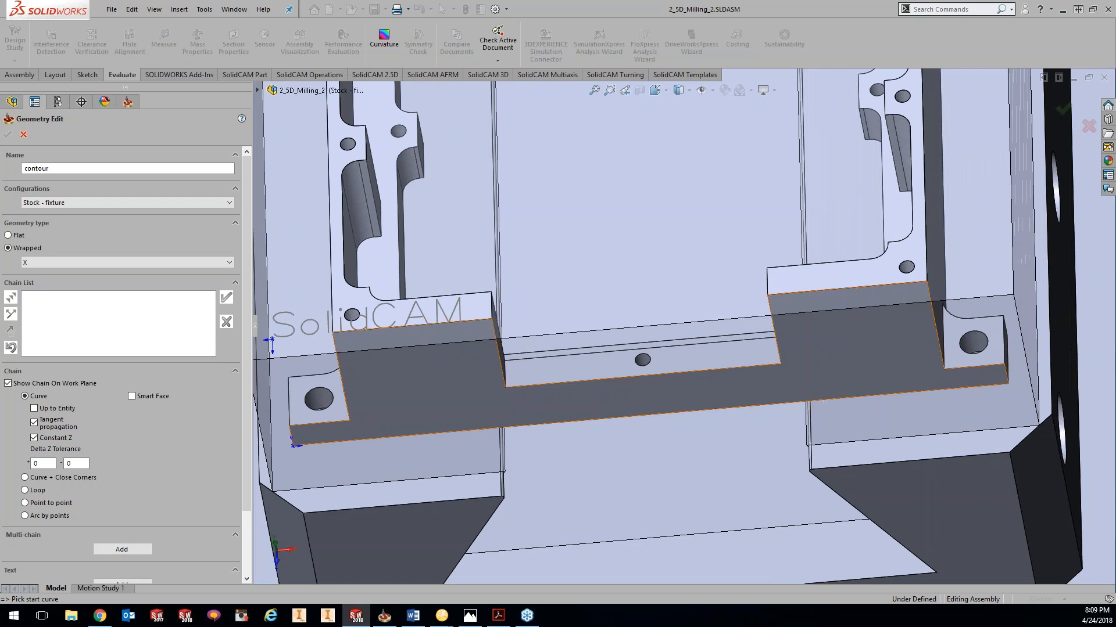
left_click(793, 298)
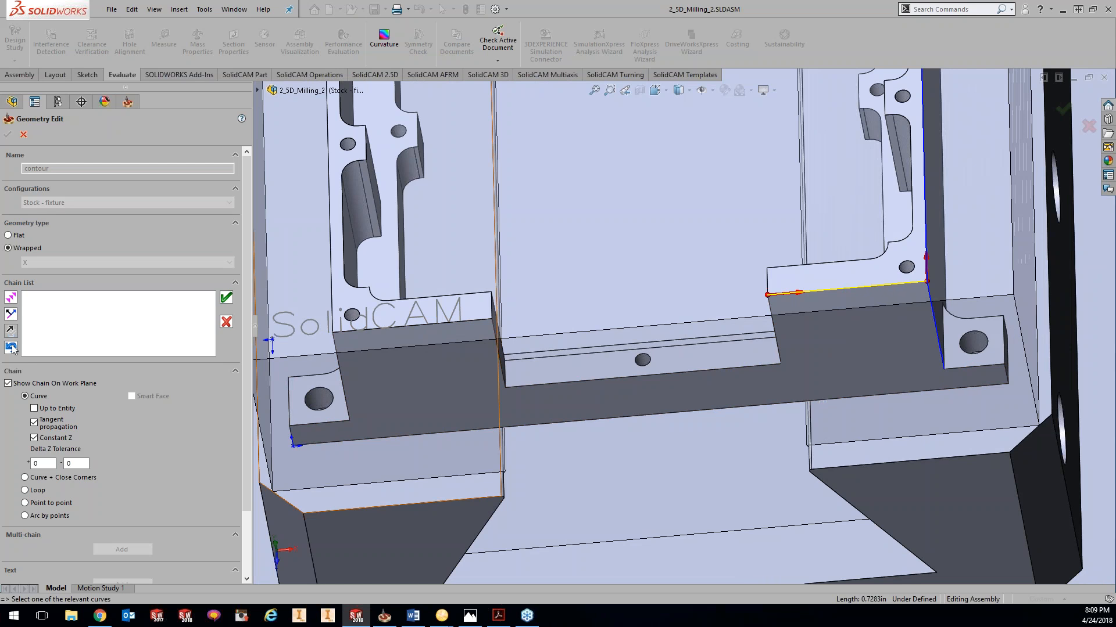
left_click(10, 348)
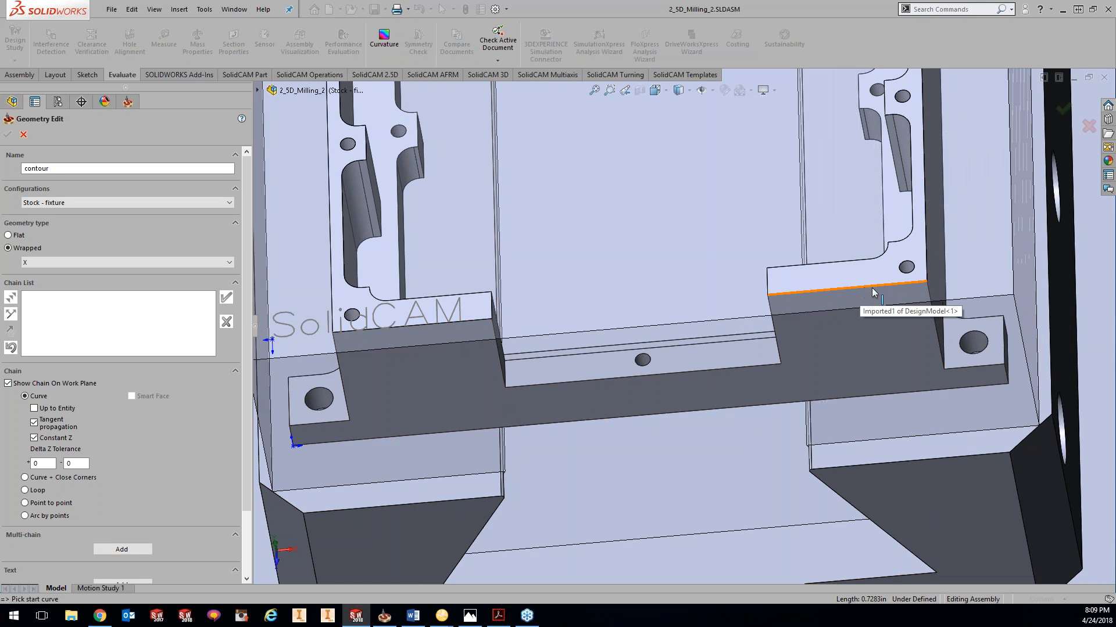
left_click(881, 289)
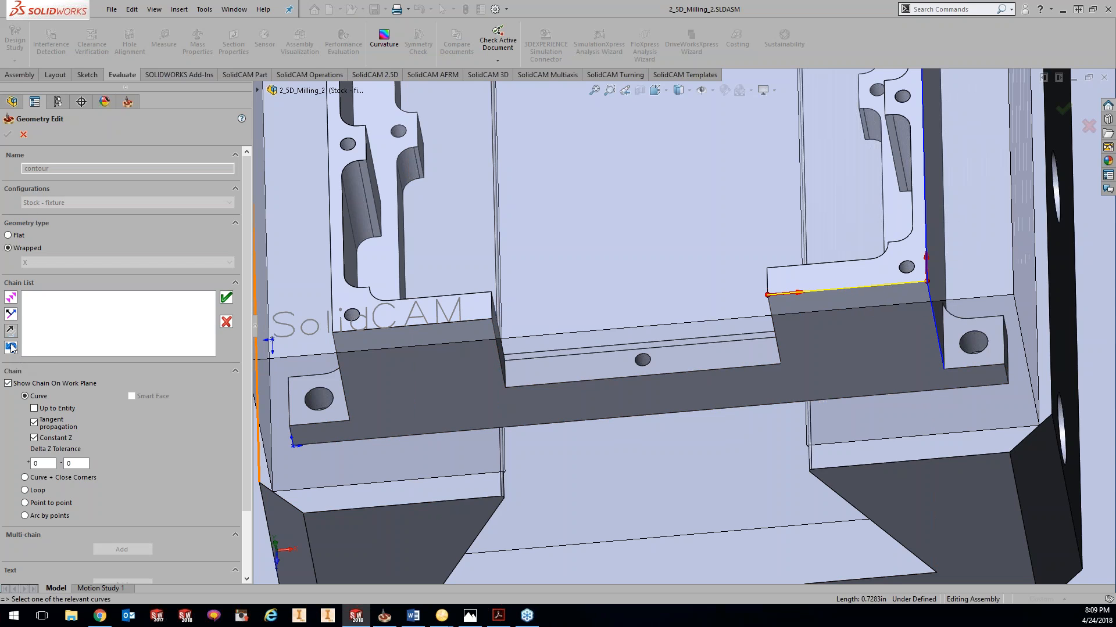
left_click(11, 347)
left_click(930, 301)
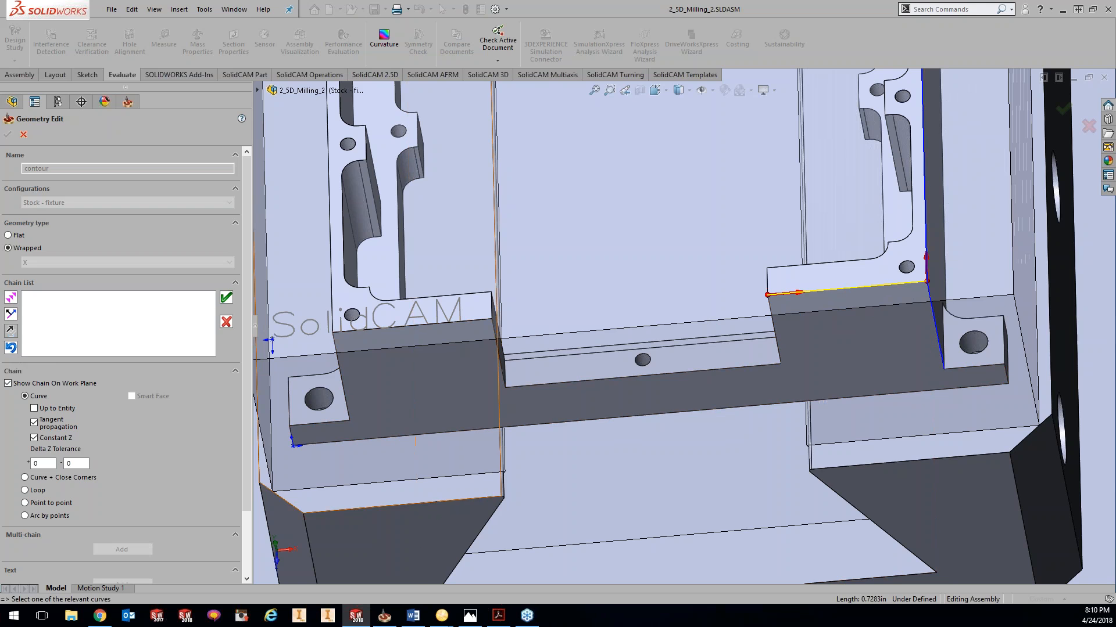
left_click(227, 322)
left_click(24, 135)
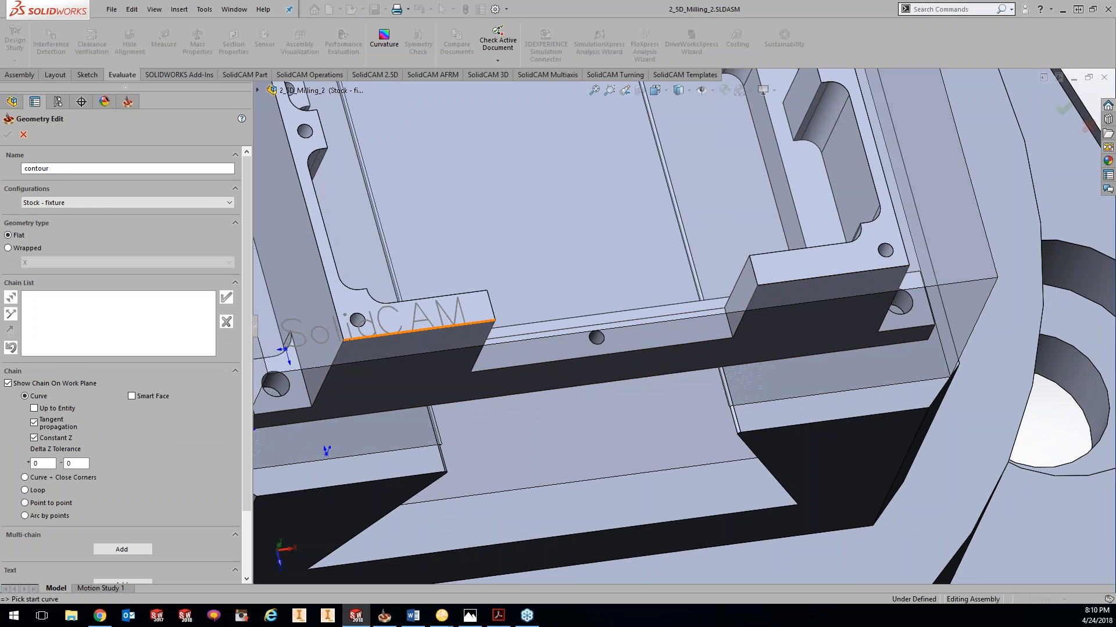
Chain the part's top contour automatically from the left block's front top edge, and delete that chain.
left_click(467, 323)
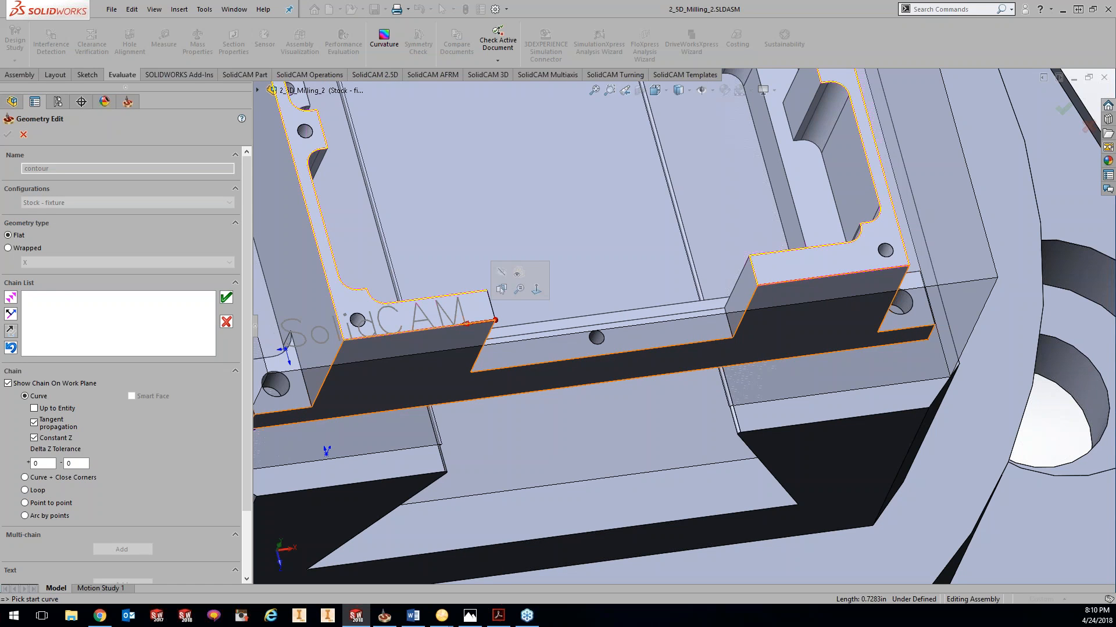
left_click(465, 324)
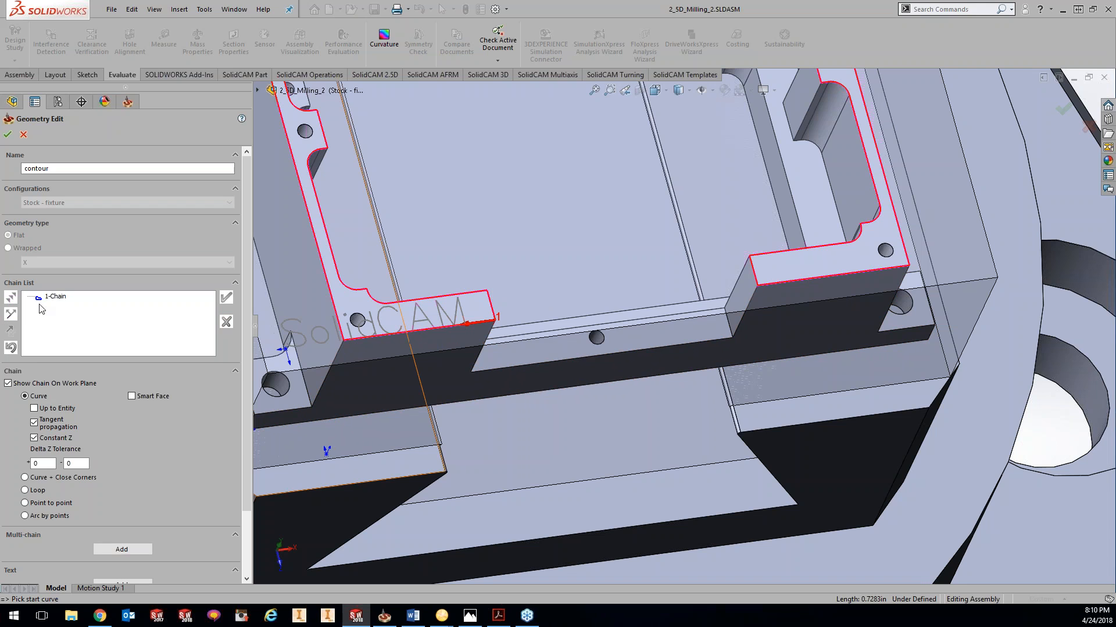
right_click(64, 302)
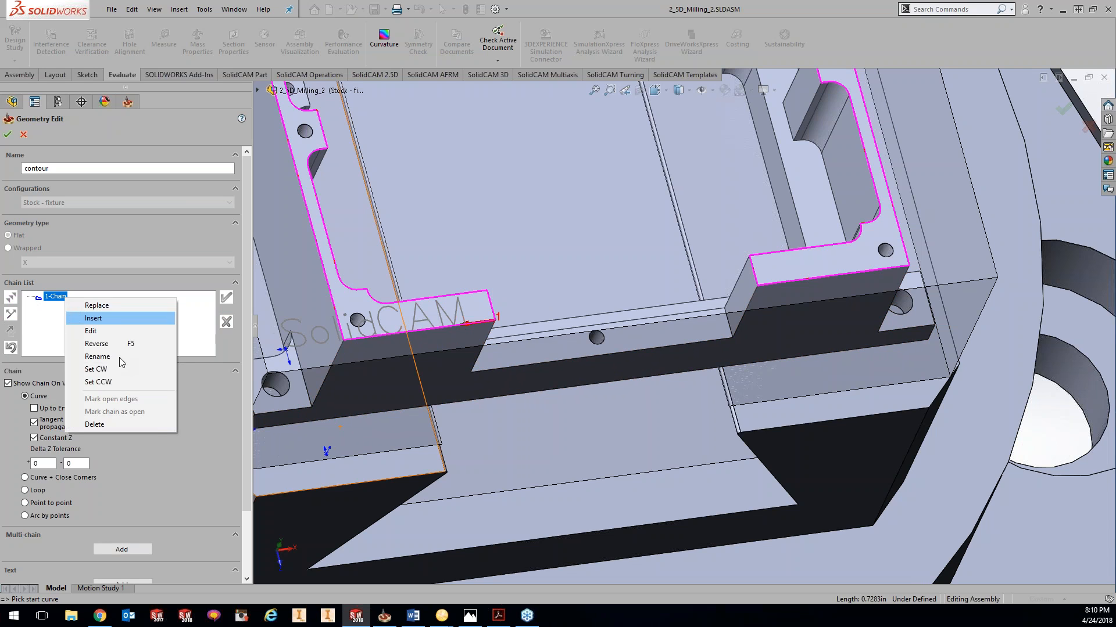
left_click(117, 421)
left_click(294, 211)
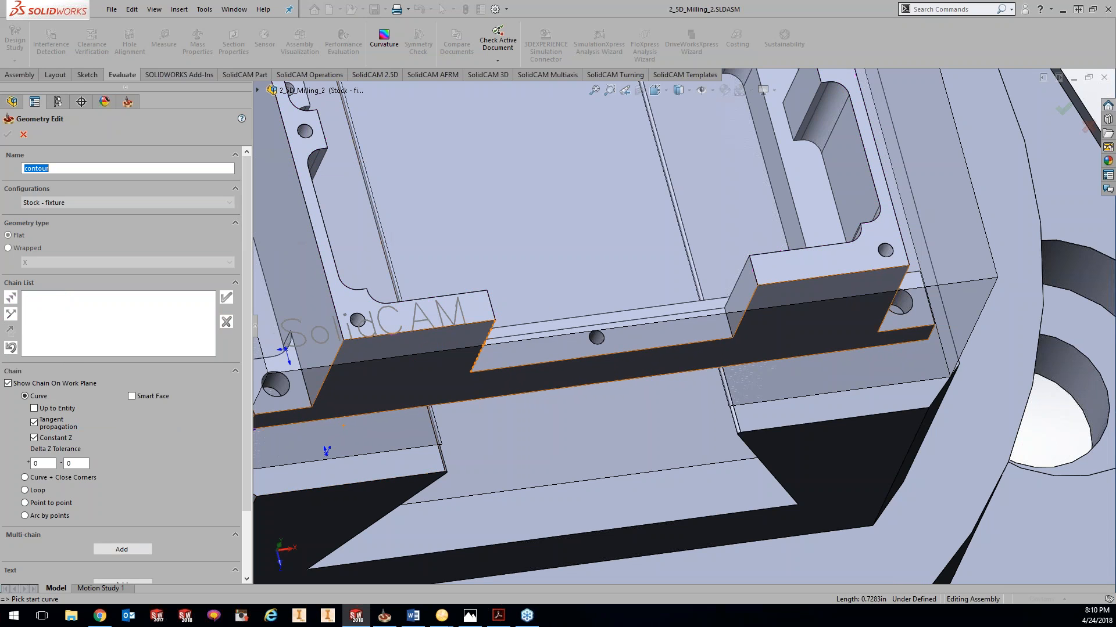
Turn off Tangent propagation and Constant Z, and try the left block's front edge as start curve with its direction reversed.
left_click(34, 424)
left_click(34, 438)
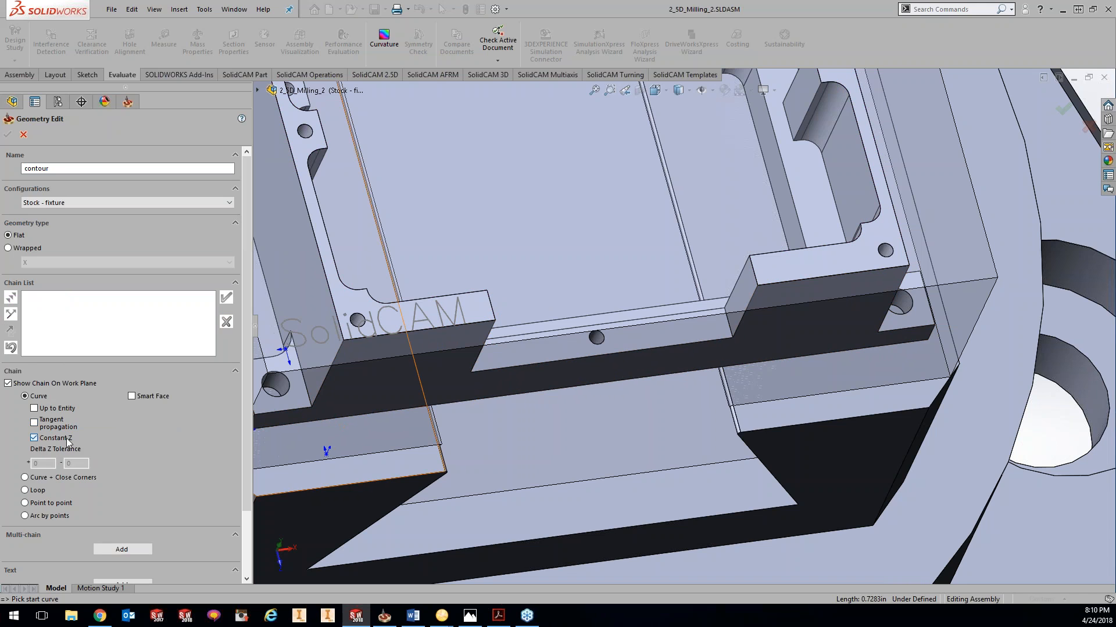
left_click(474, 330)
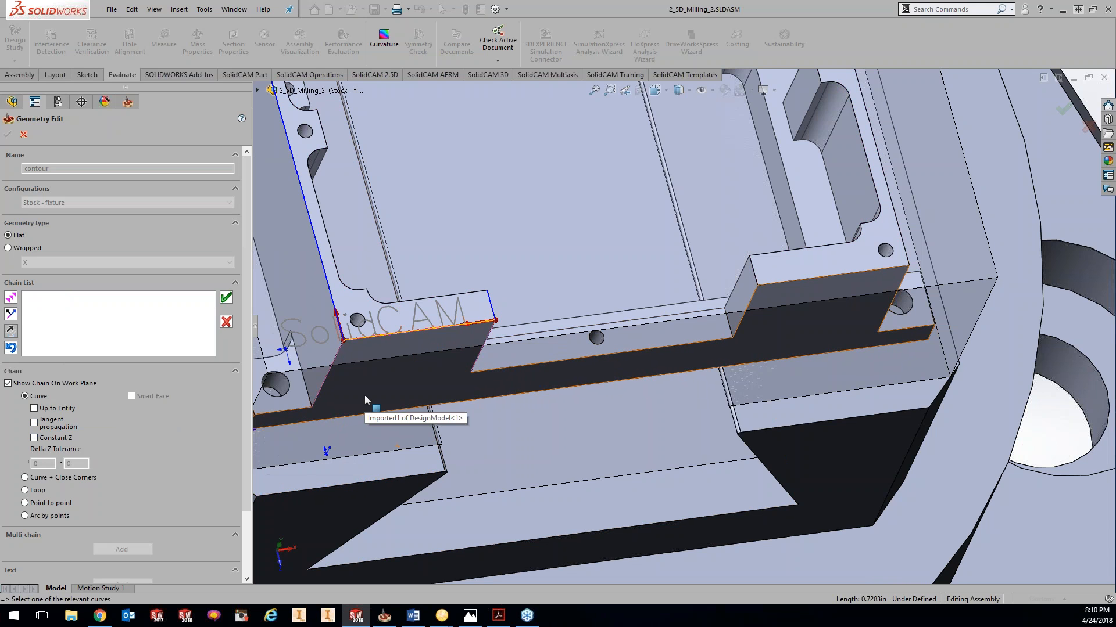
left_click(10, 330)
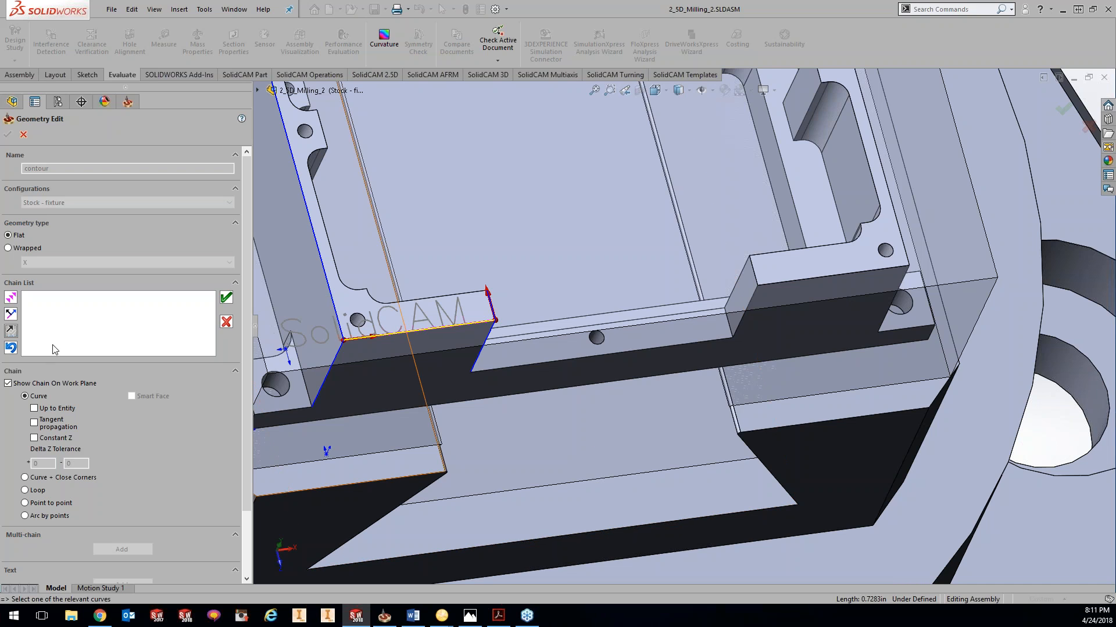
left_click(11, 348)
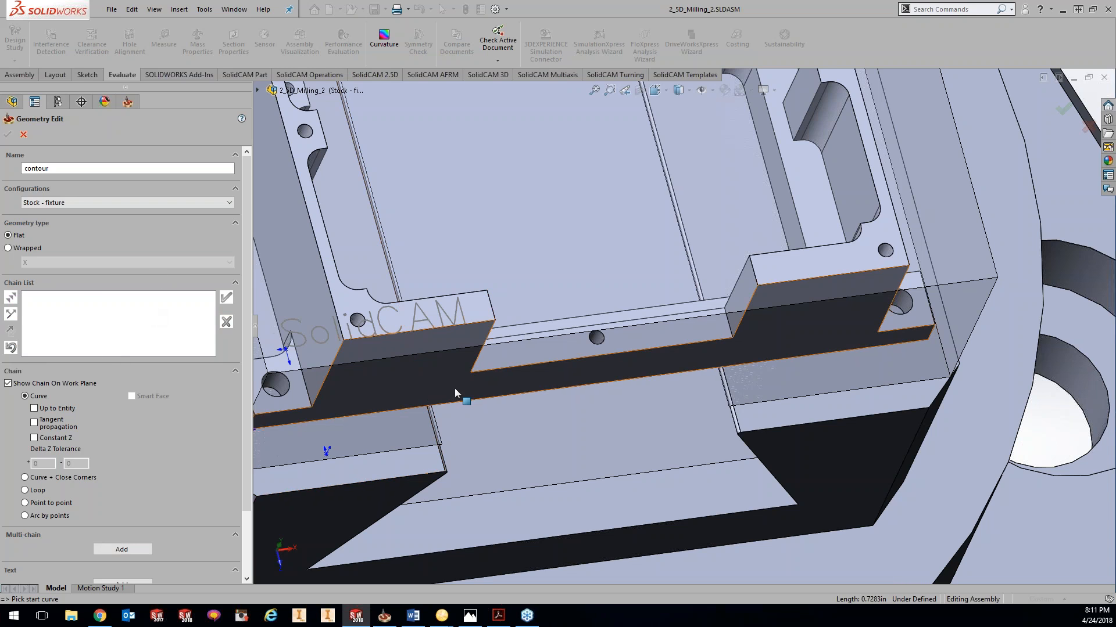
Auto-select the top contour chain from the left block's front edge, and close the geometry edit and the Profile operation.
left_click(442, 328)
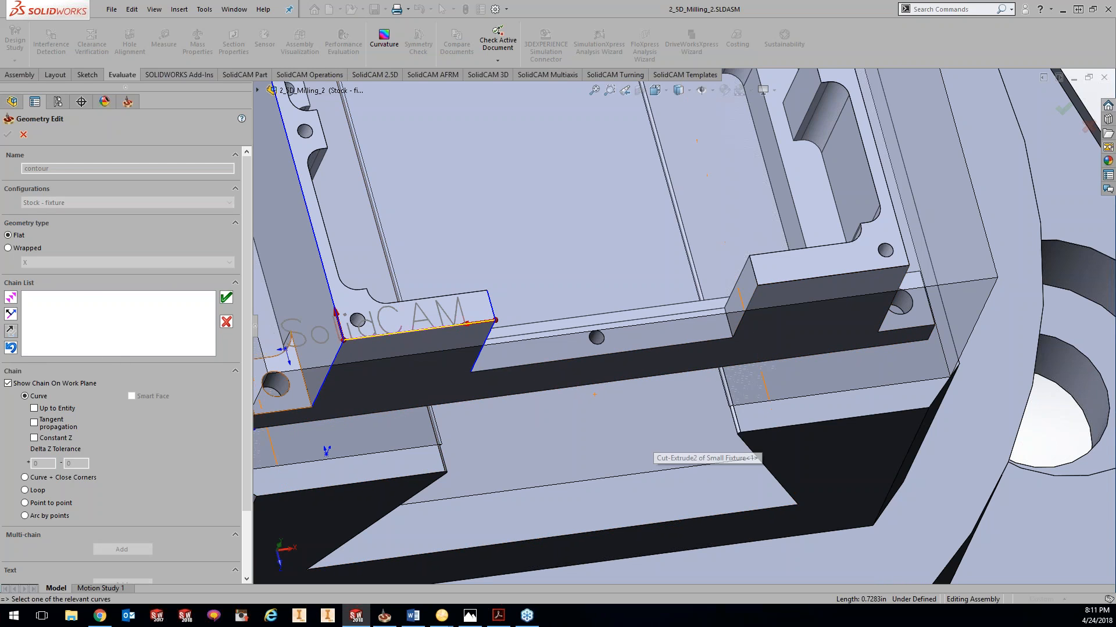
left_click(10, 314)
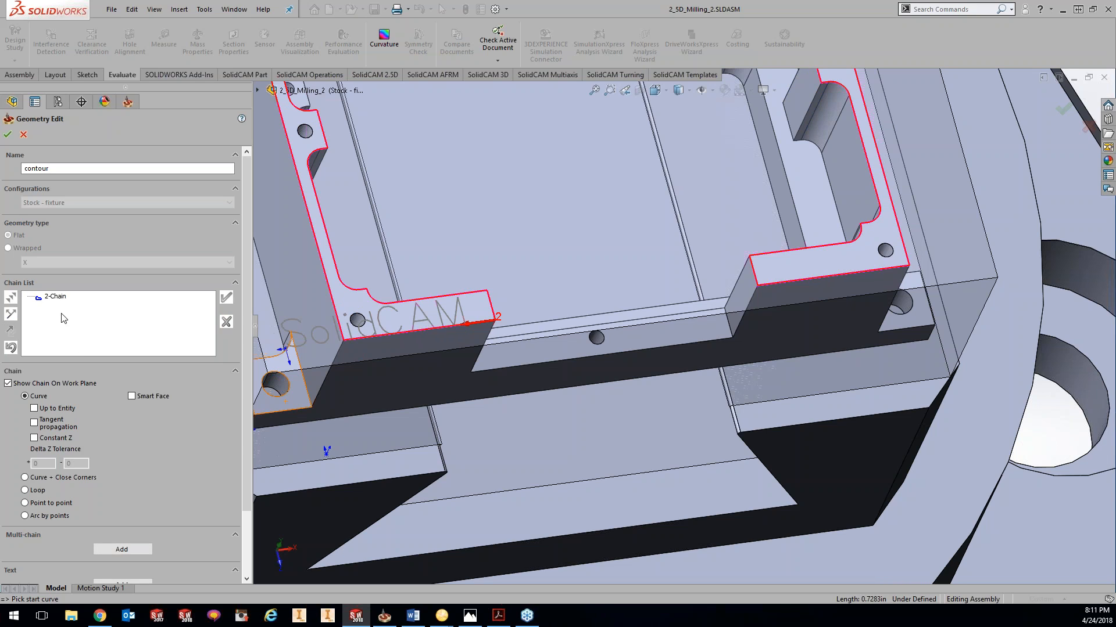
right_click(57, 298)
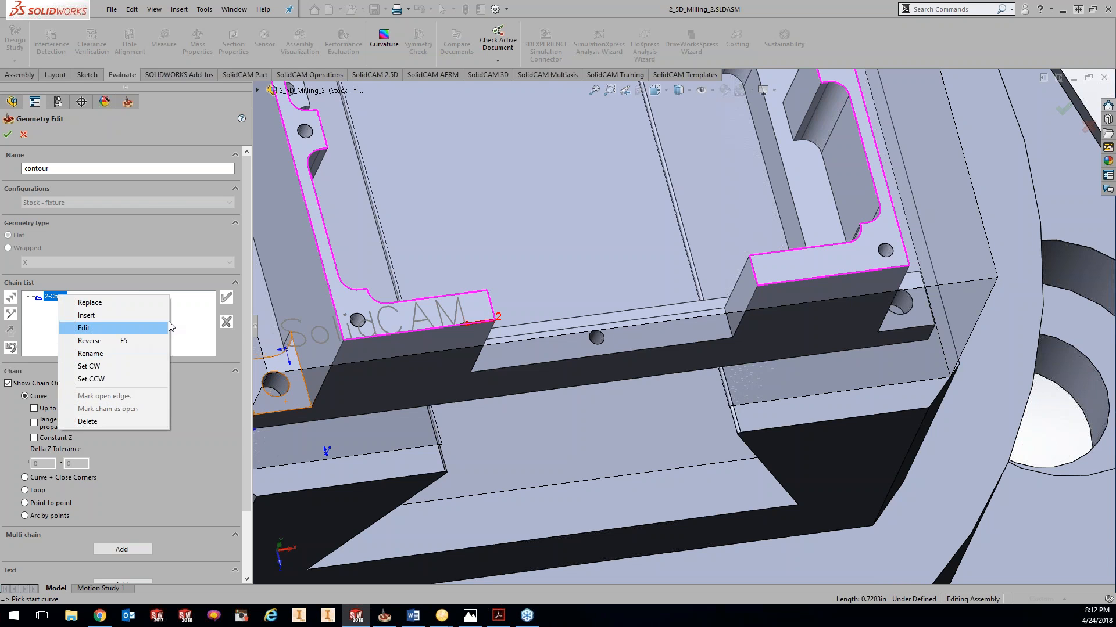
left_click(184, 319)
left_click(8, 134)
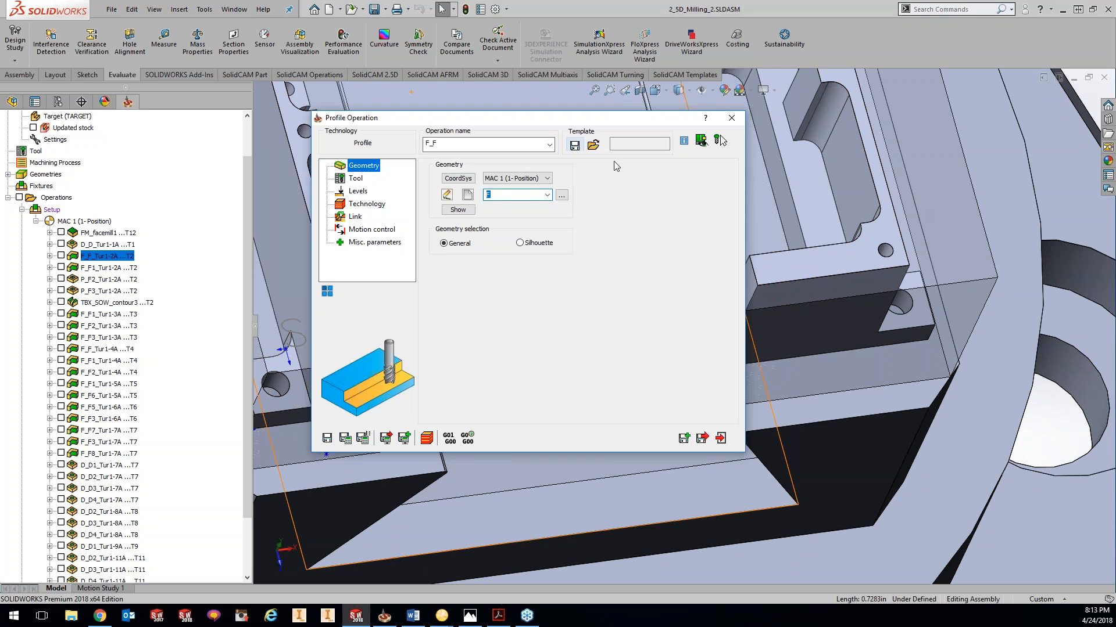
left_click(730, 120)
Start a Pocket operation, chain the fixture's dovetail recess from its lower face edge, open Mark open edges for that chain, and cancel out.
left_click(374, 74)
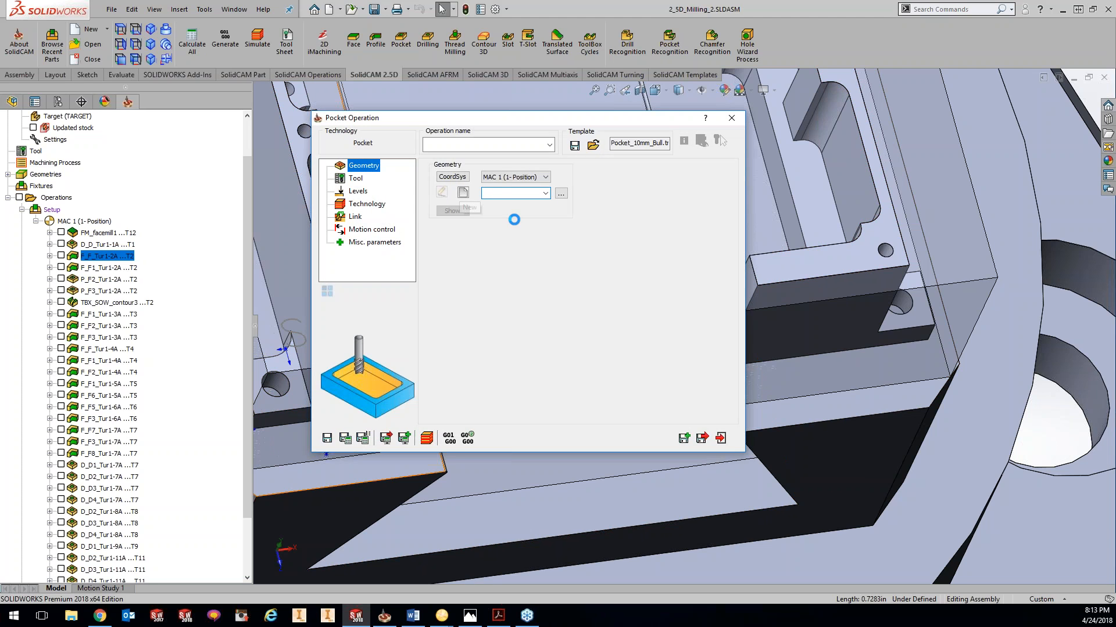
left_click(537, 499)
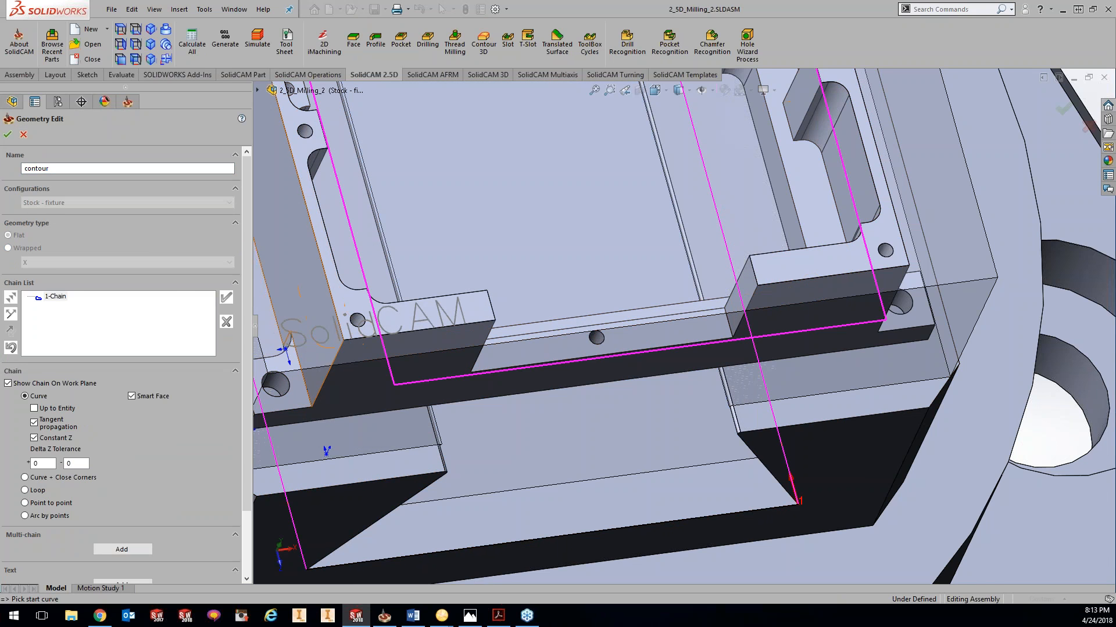
right_click(52, 300)
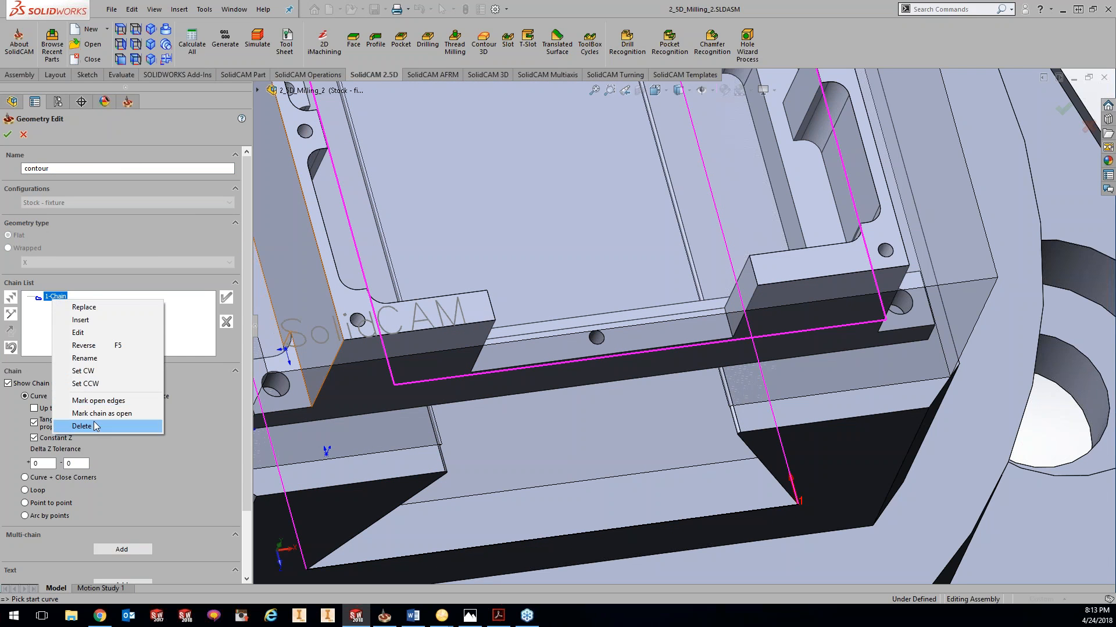
left_click(95, 402)
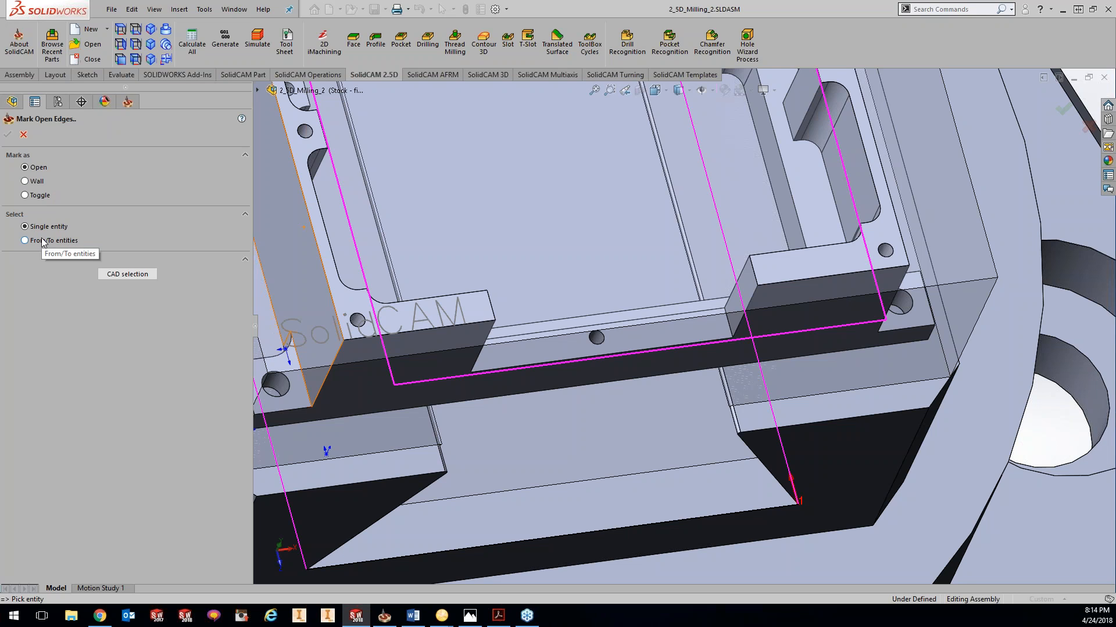
left_click(23, 134)
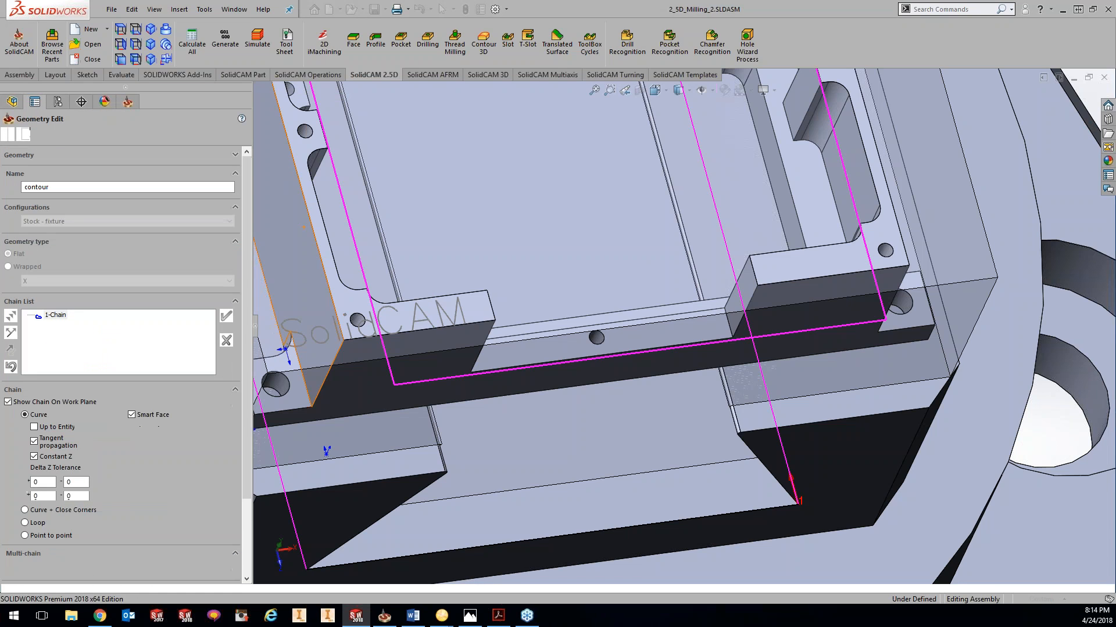
left_click(23, 134)
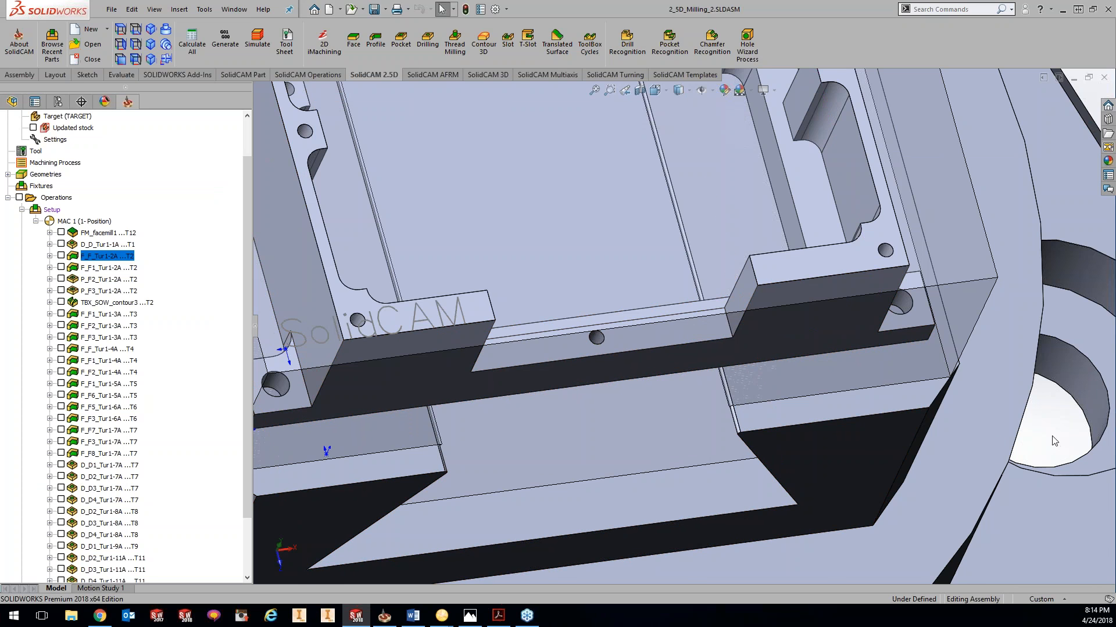
Sketch a corner rectangle about 98 × 40 mm on the stock's top face, overhanging its rear side, and exit the sketch.
scroll(680, 326, "up", 4)
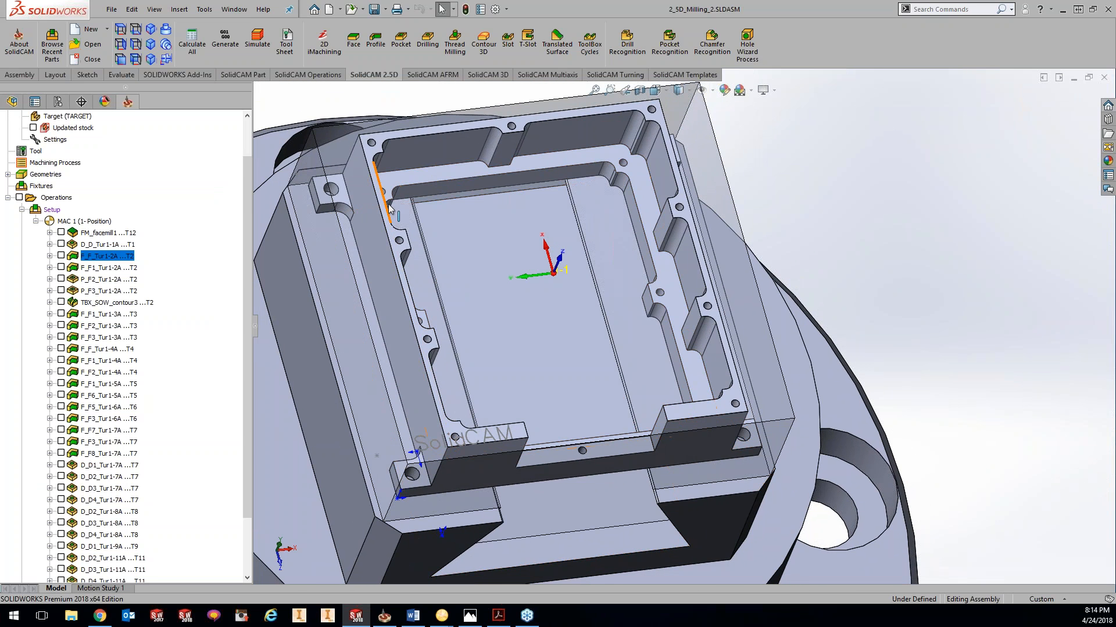
middle_click_drag(450, 279, 447, 256)
right_click(708, 183)
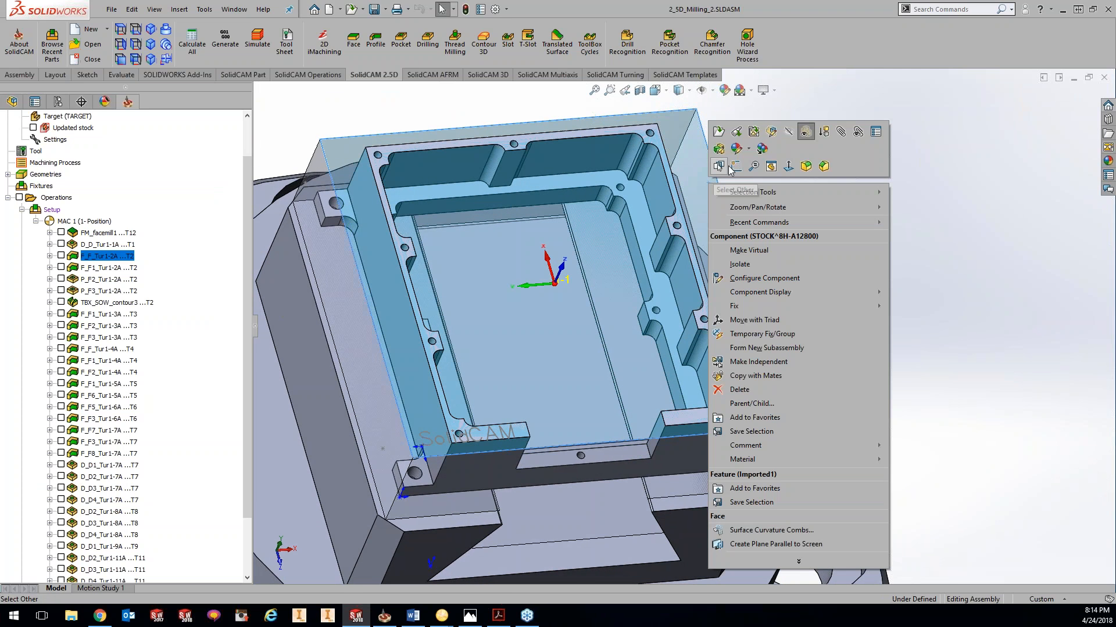
left_click(720, 167)
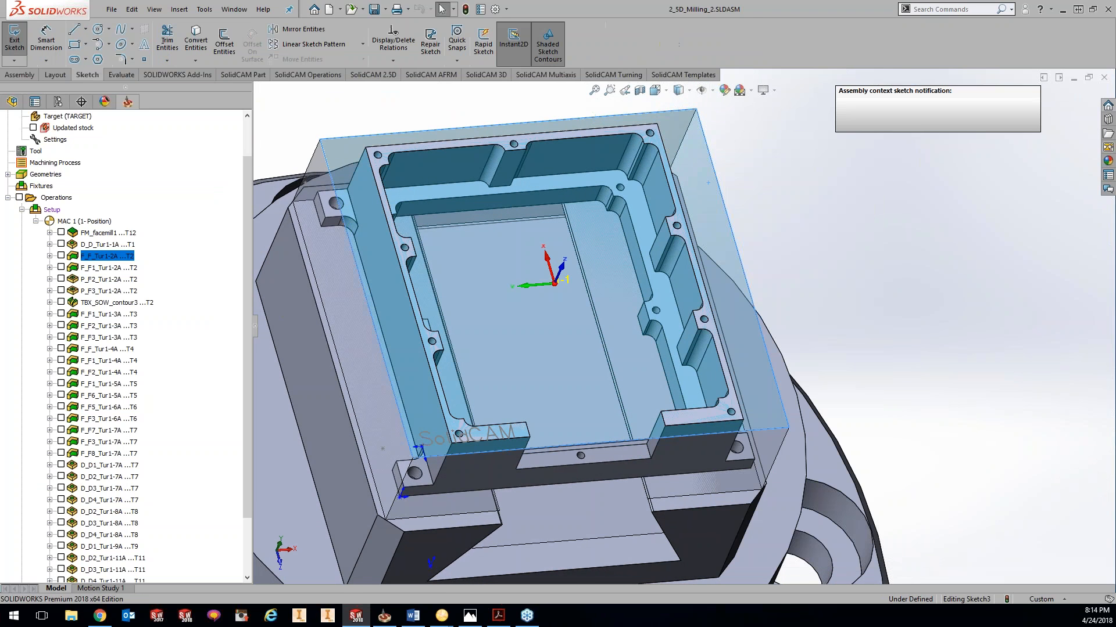
left_click(79, 50)
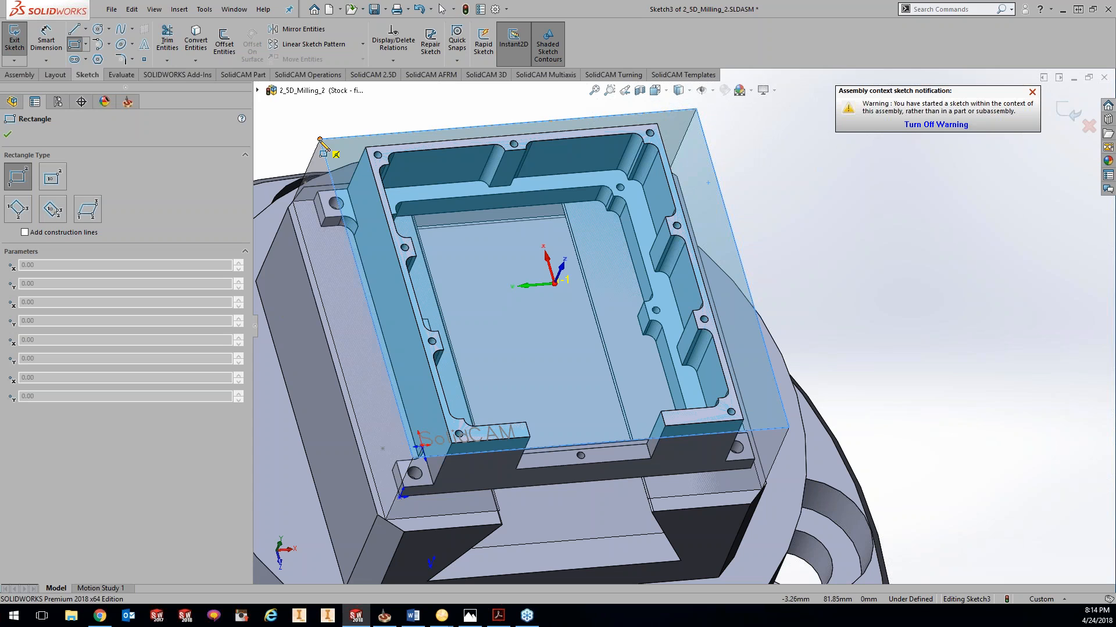
left_click(319, 111)
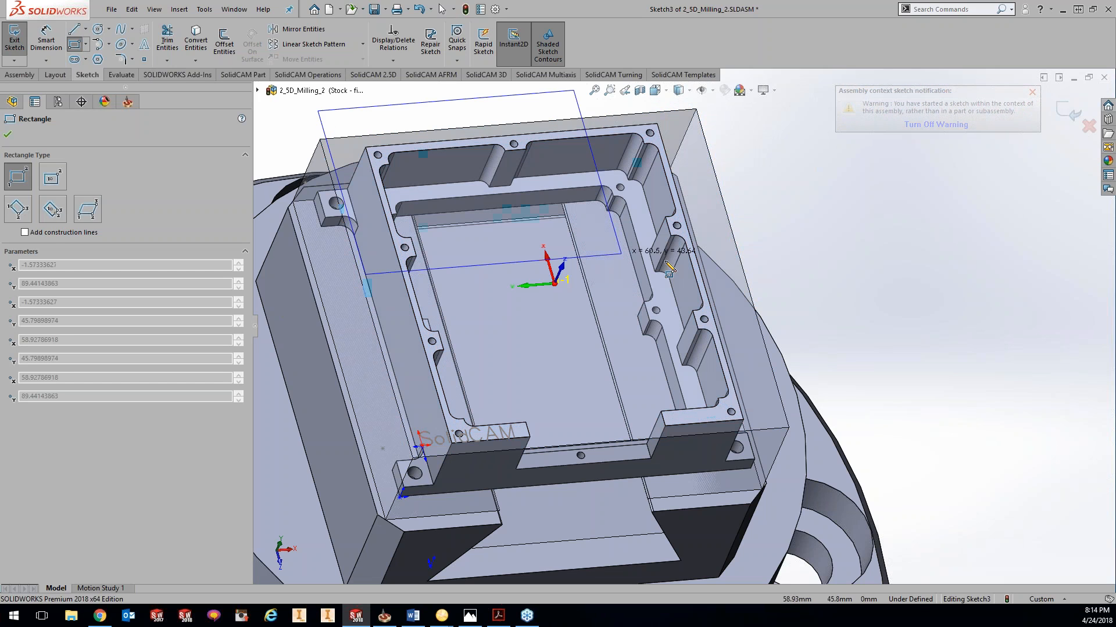
left_click(778, 228)
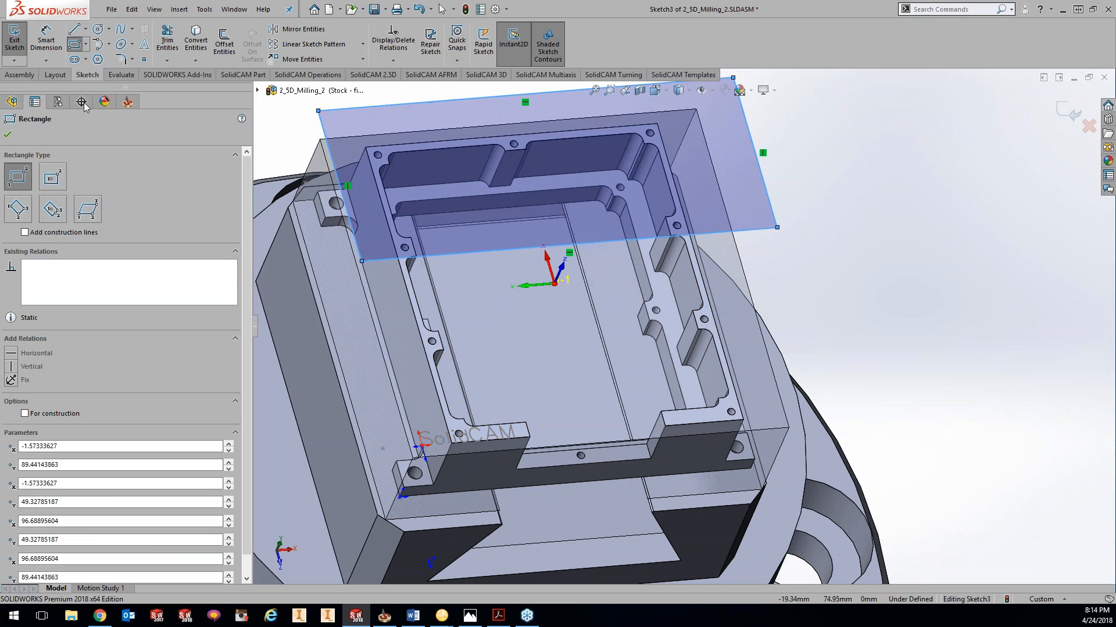
left_click(15, 42)
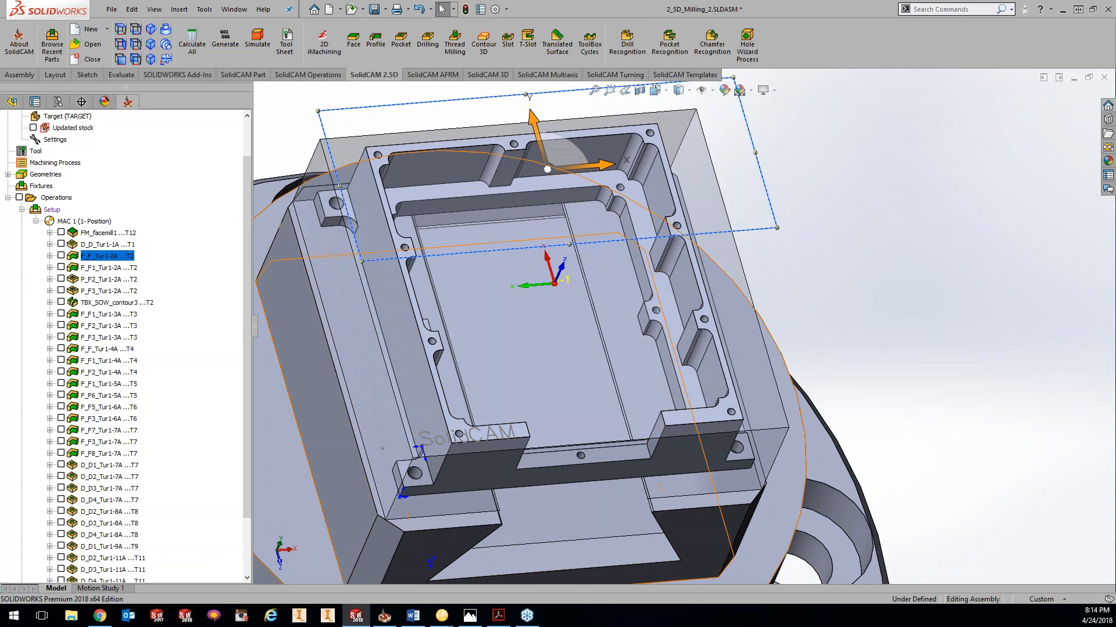
Define a new pocket geometry with a closed Point to point chain through the four corners of the sketched rectangle.
left_click(499, 119)
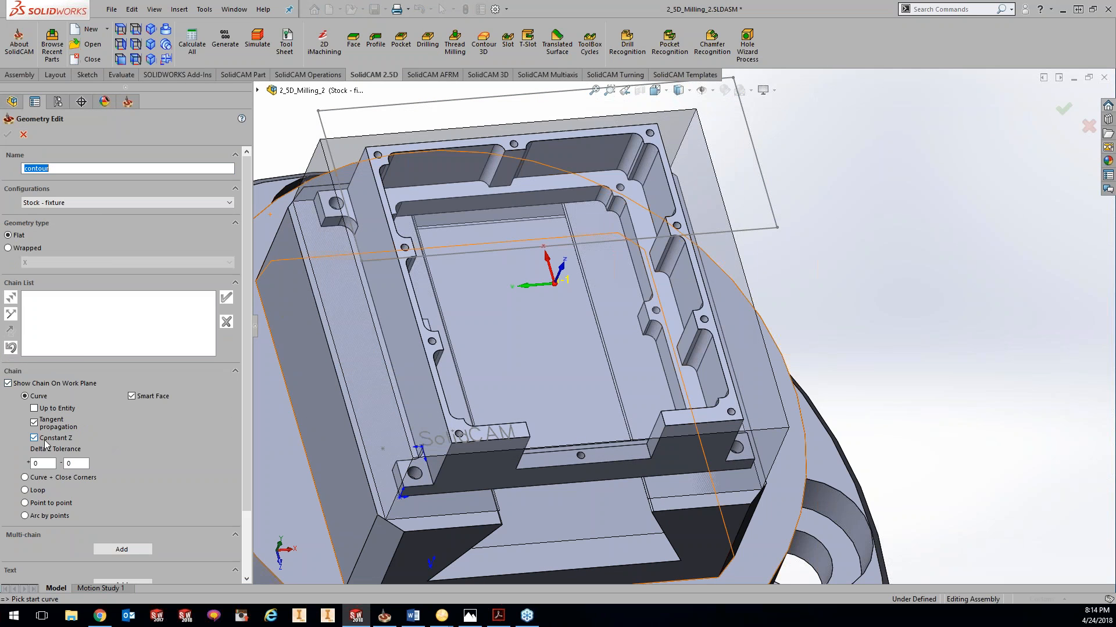
left_click(25, 503)
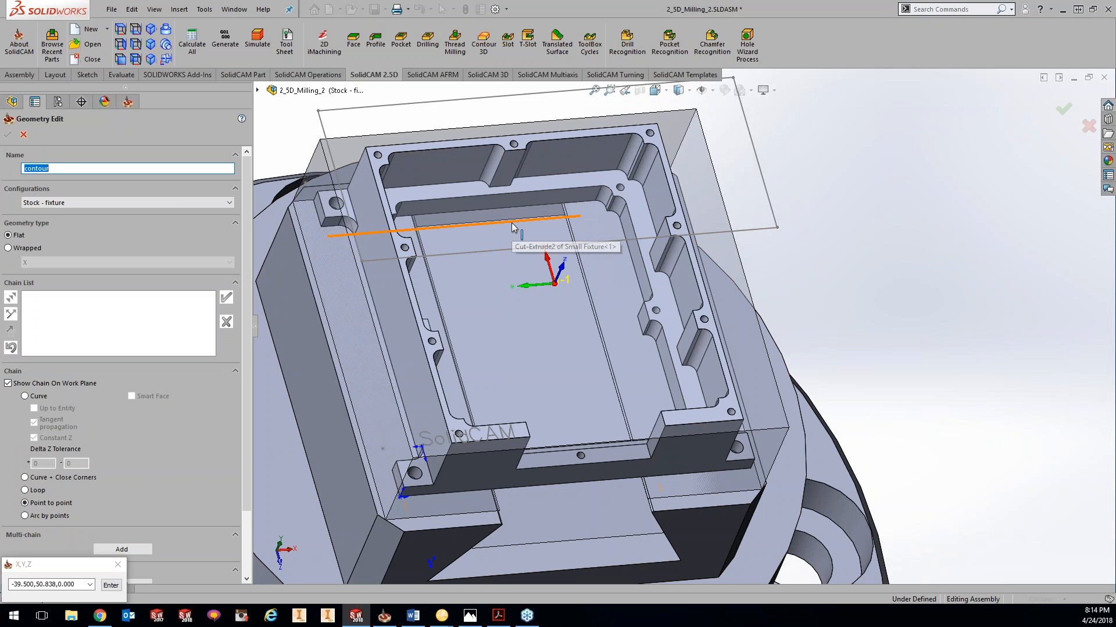
left_click(318, 111)
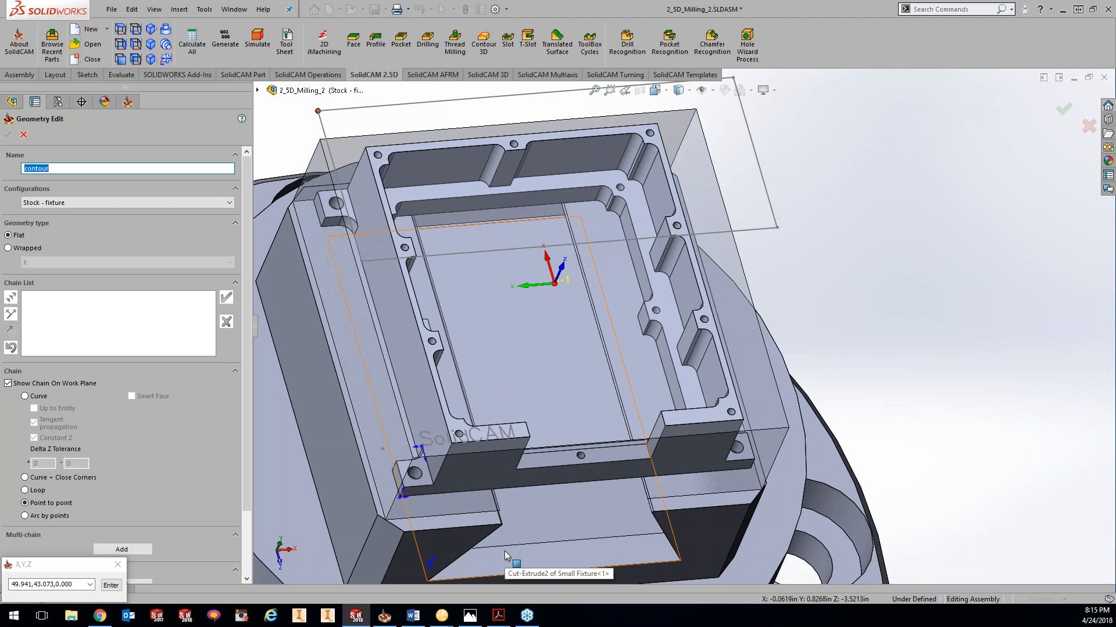
scroll(504, 551, "down", 10)
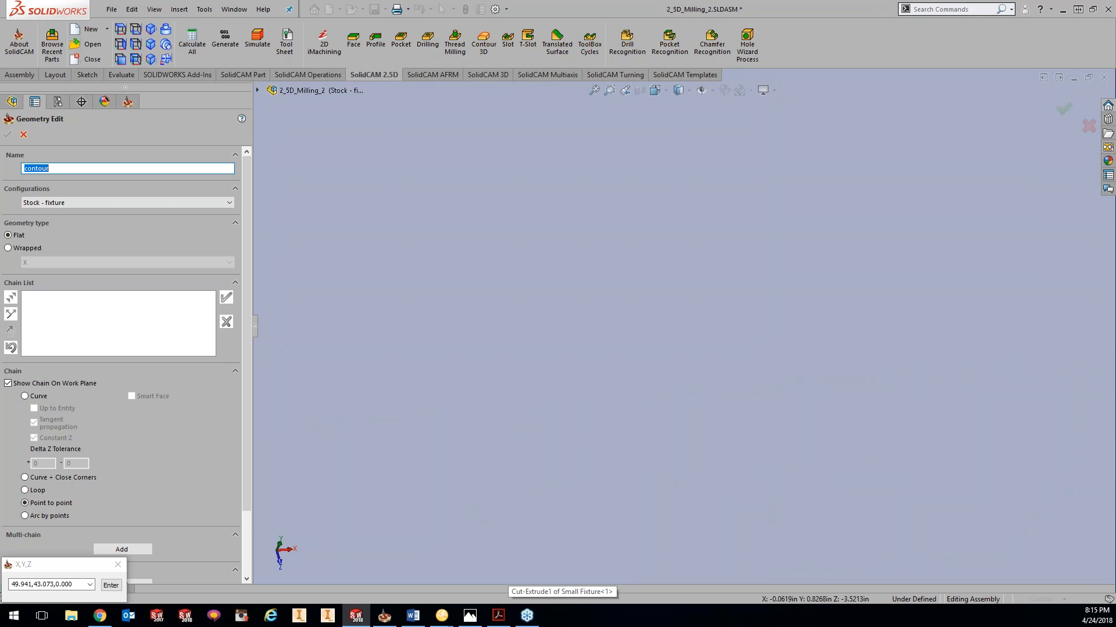
left_click(594, 90)
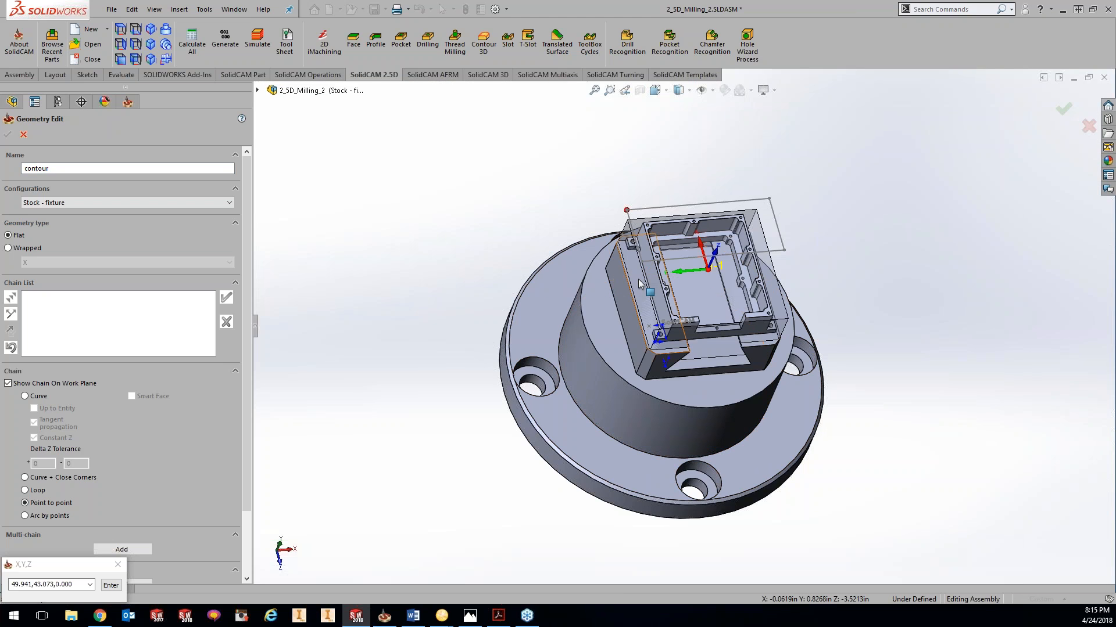
scroll(904, 243, "down", 3)
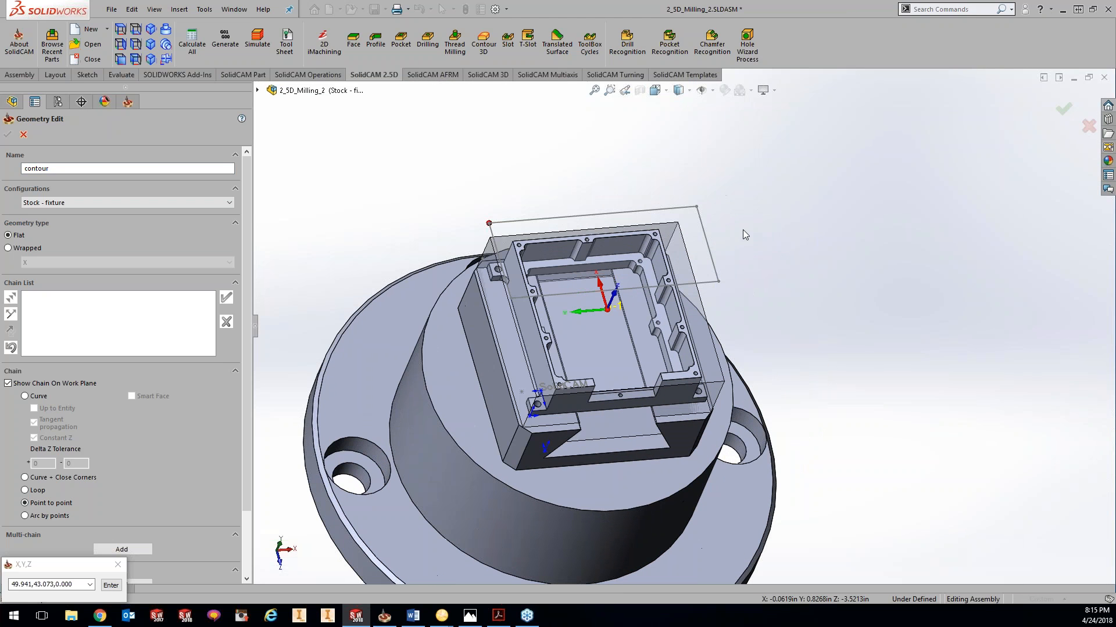
left_click(697, 207)
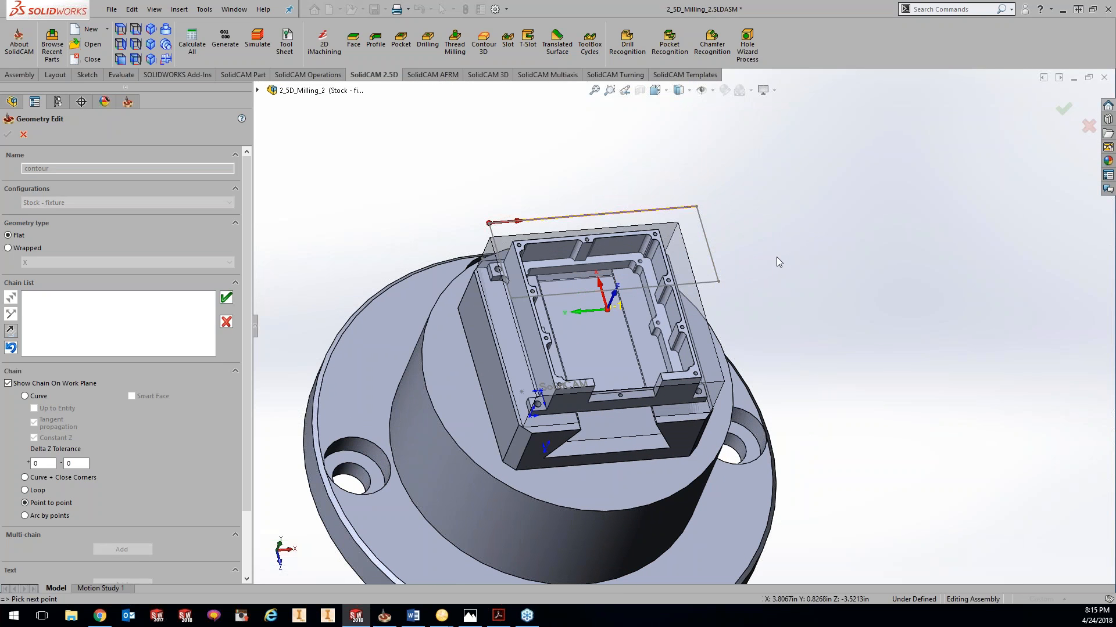
left_click(718, 282)
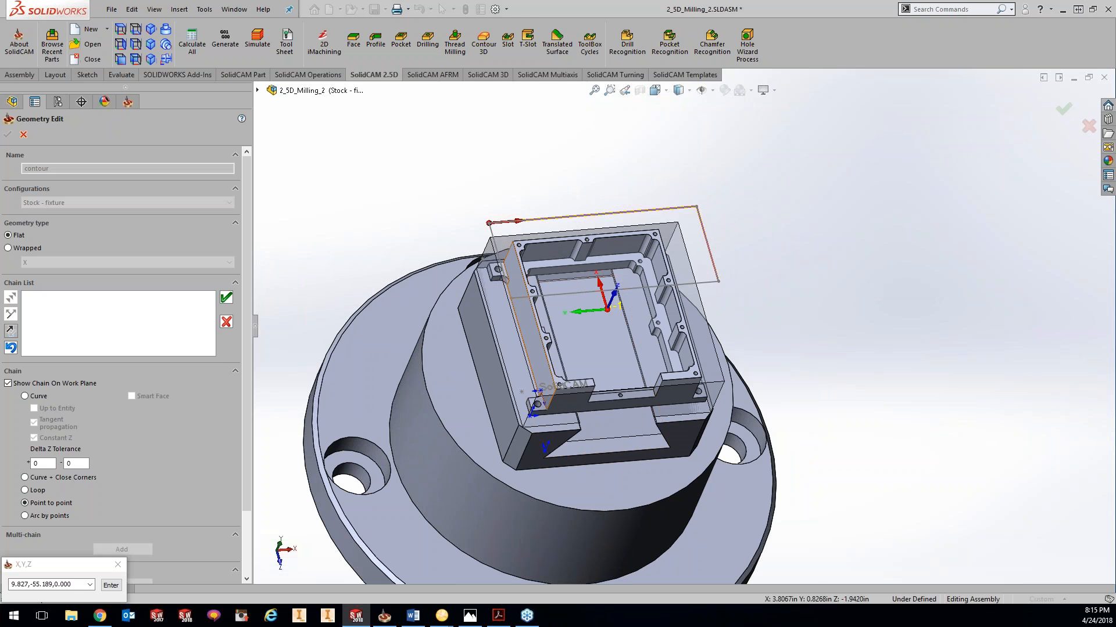
left_click(511, 299)
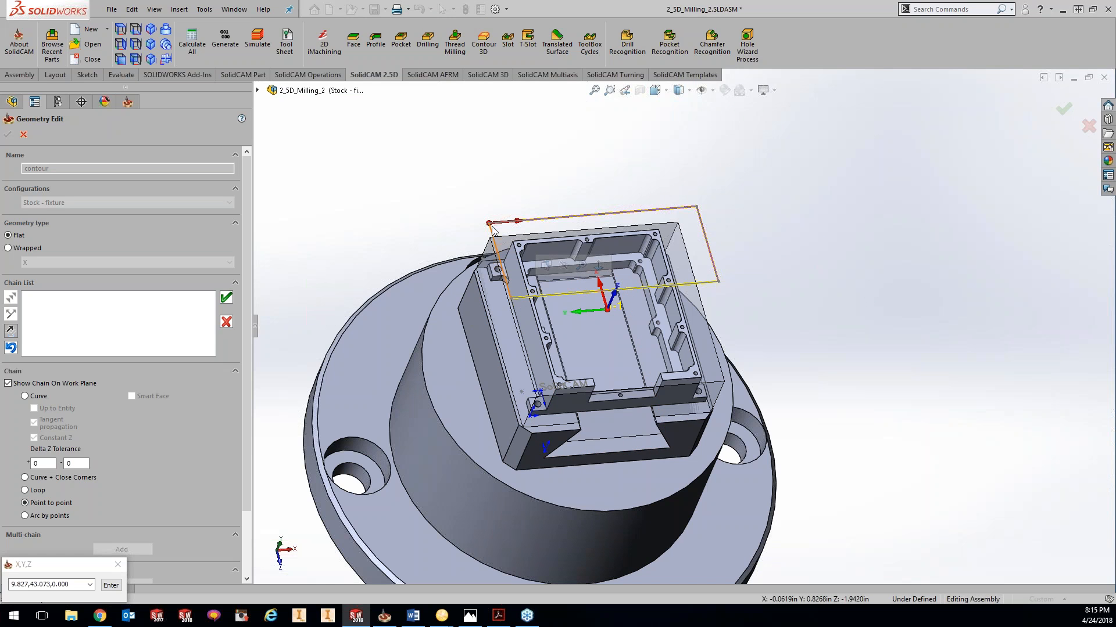
left_click(488, 223)
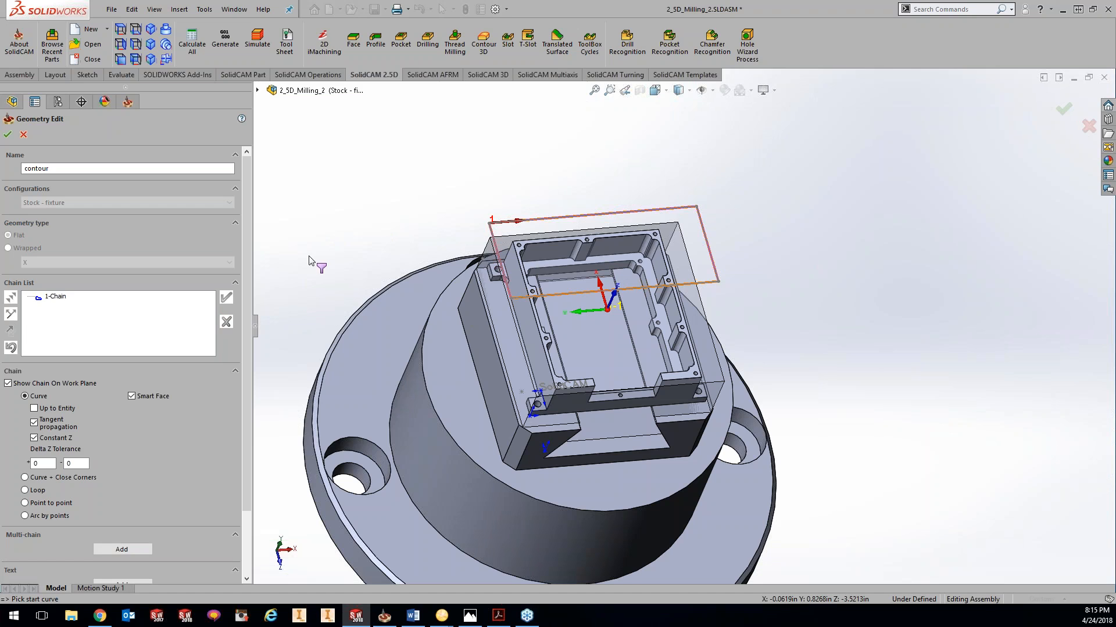
Try marking the rectangle chain's edges as open, first by Single entity and again with From/To entities, and cancel the marking.
right_click(59, 299)
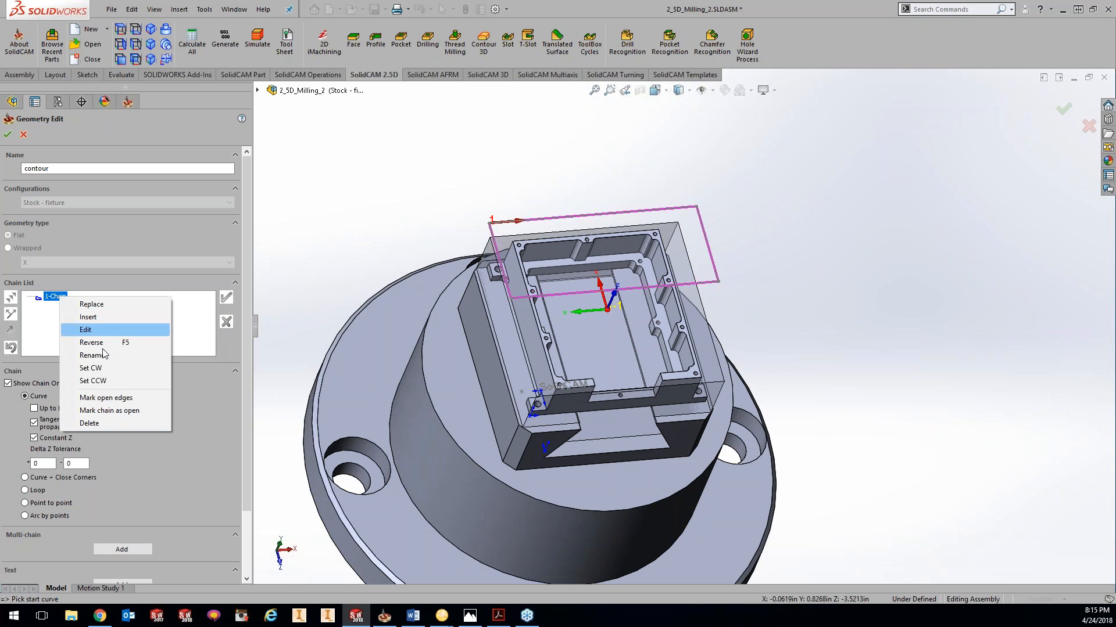
left_click(106, 398)
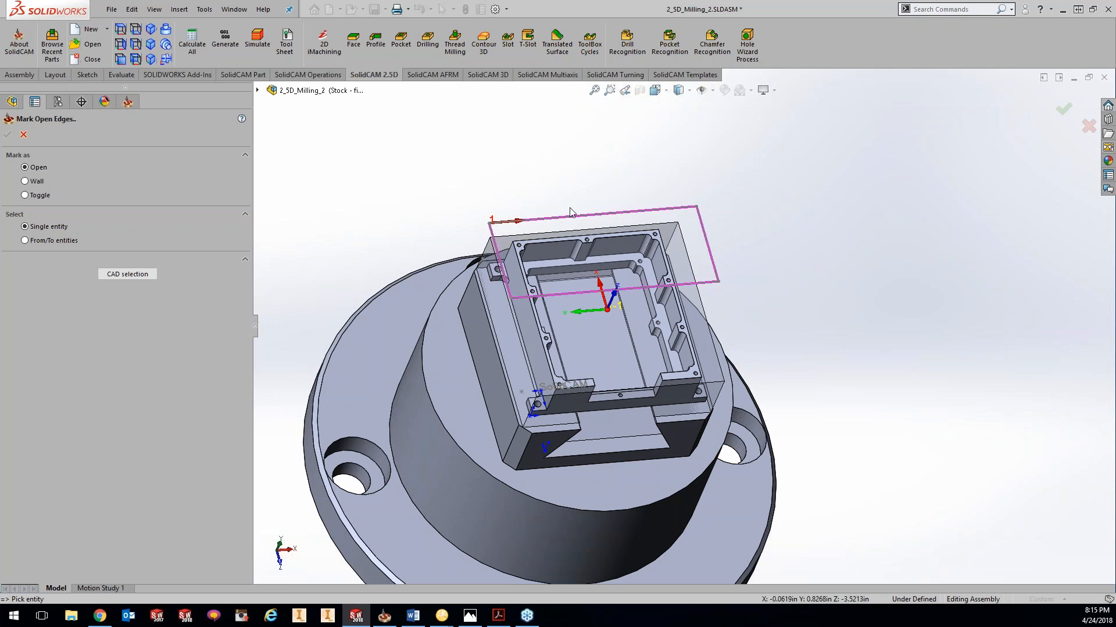
left_click(584, 216)
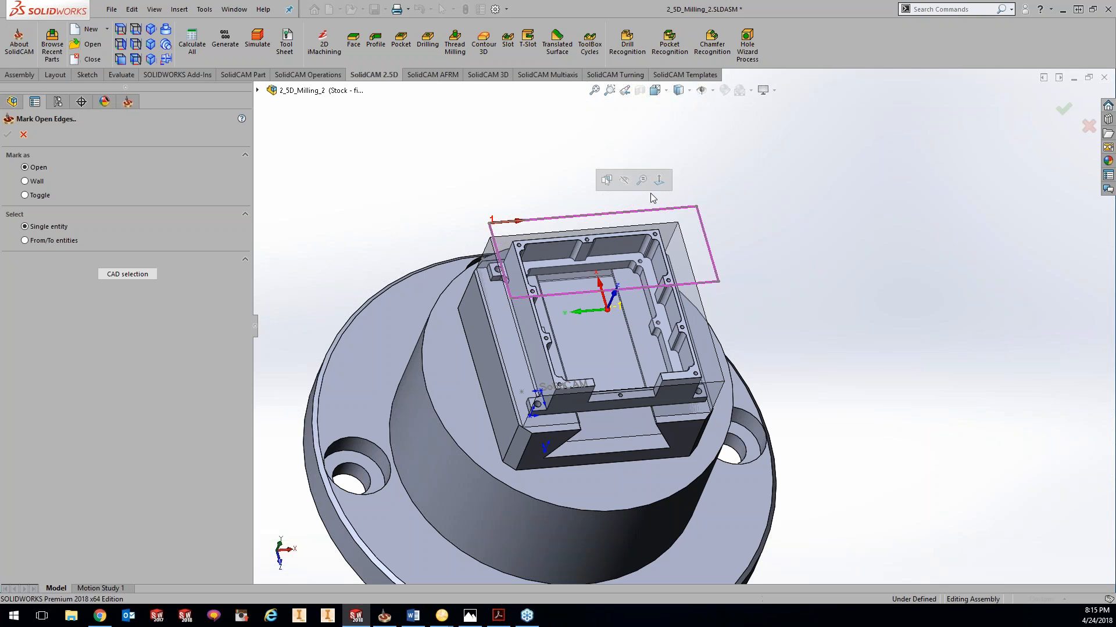
left_click(710, 244)
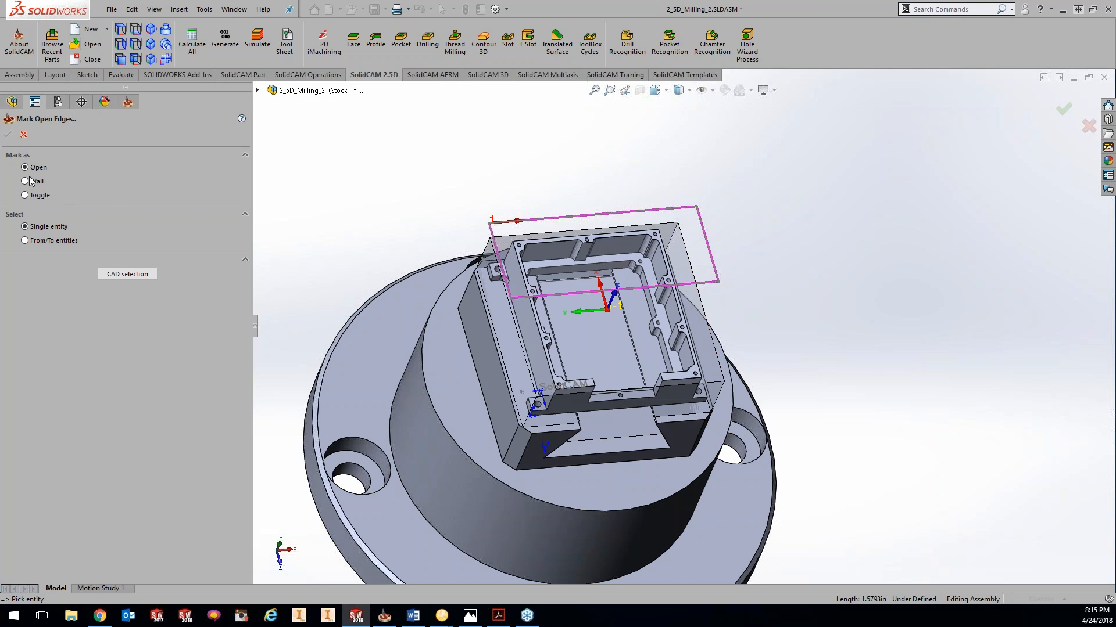
left_click(25, 241)
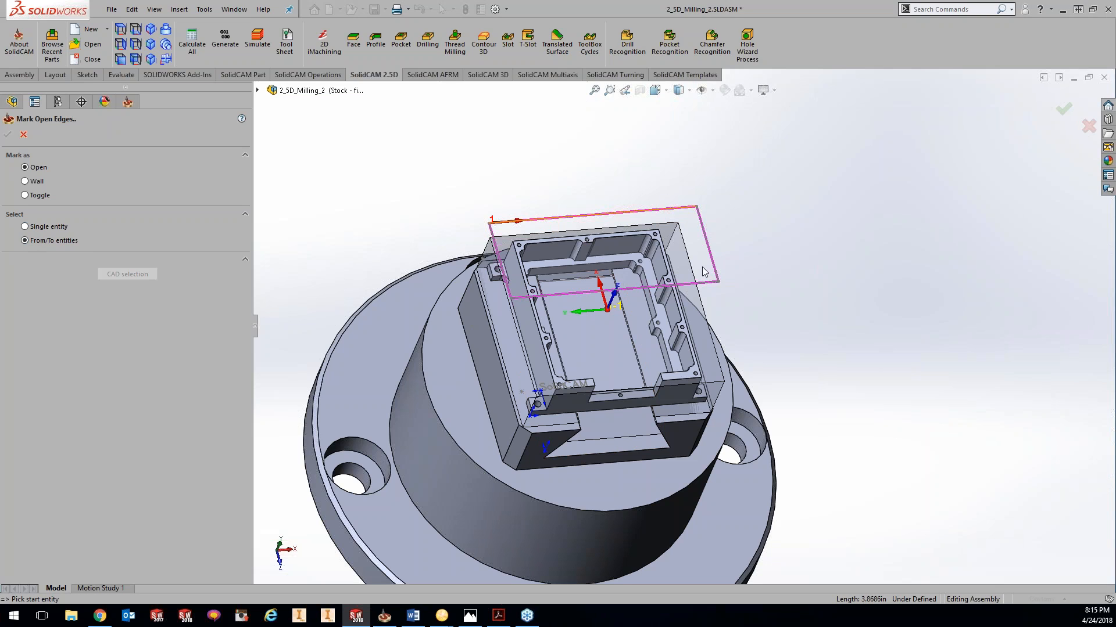
left_click(701, 286)
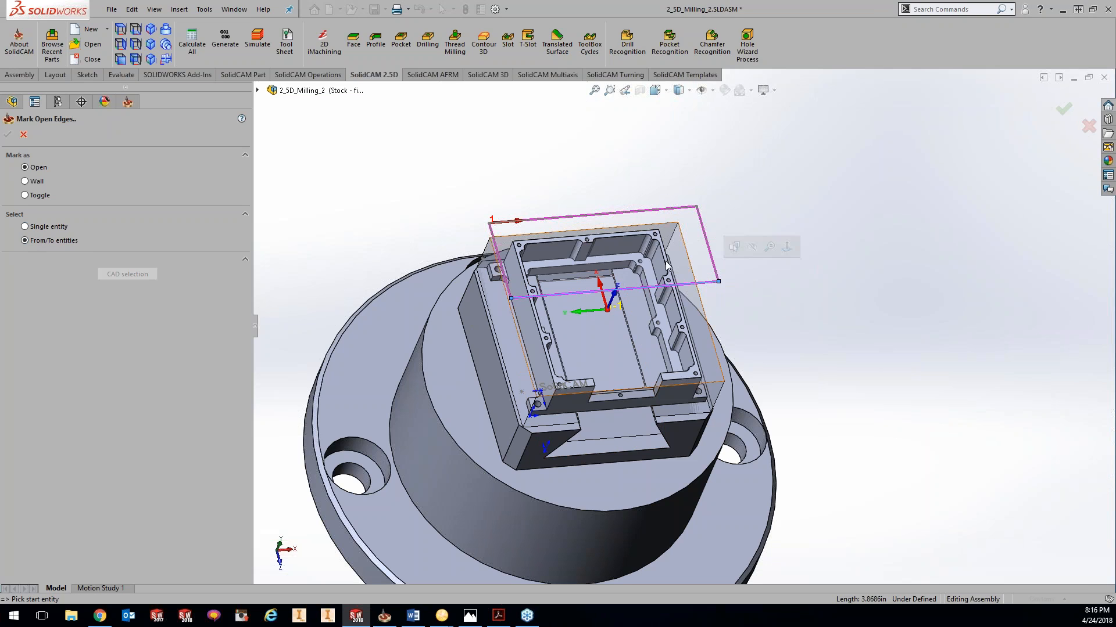
left_click(23, 135)
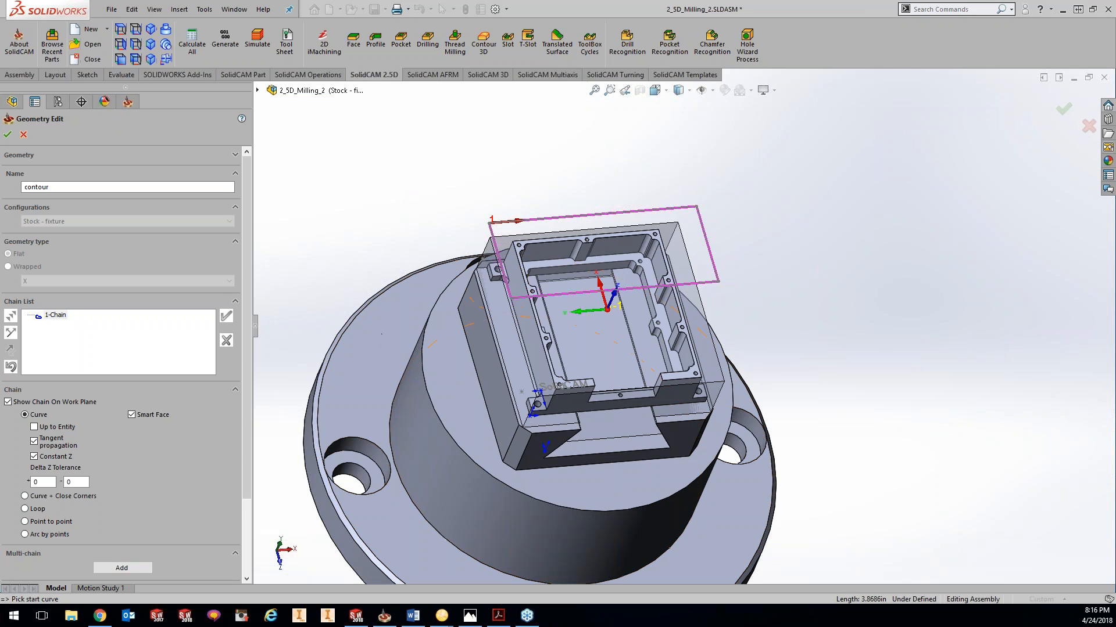
Delete the rectangle's chain and chain the inner pocket contour in Curve mode from the part's right inner ledge edge.
scroll(248, 353, "down", 3)
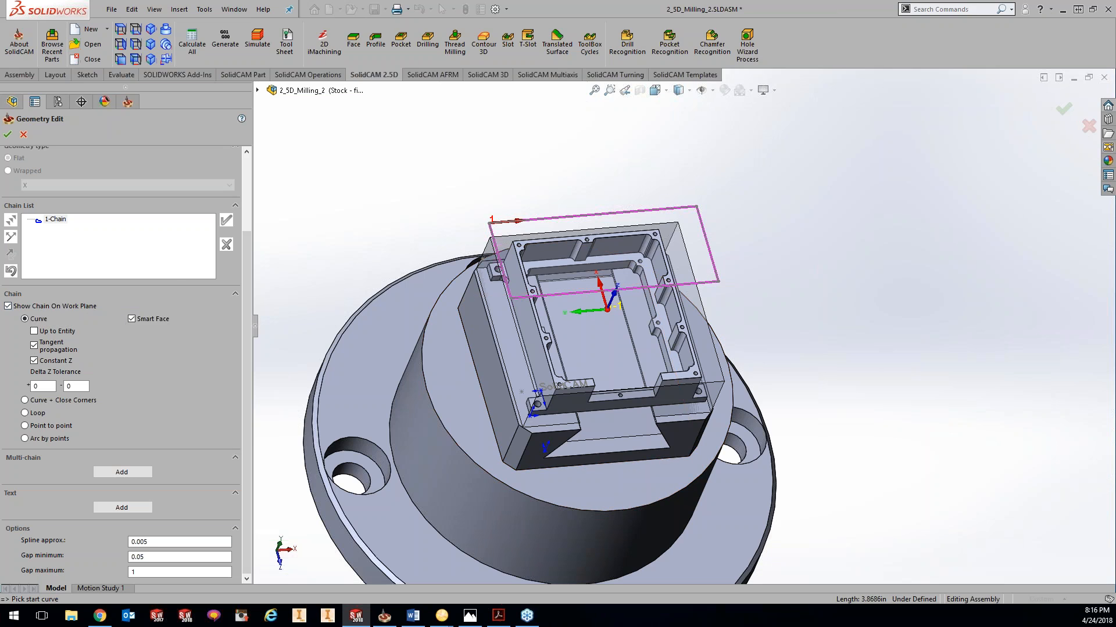
right_click(62, 222)
left_click(118, 348)
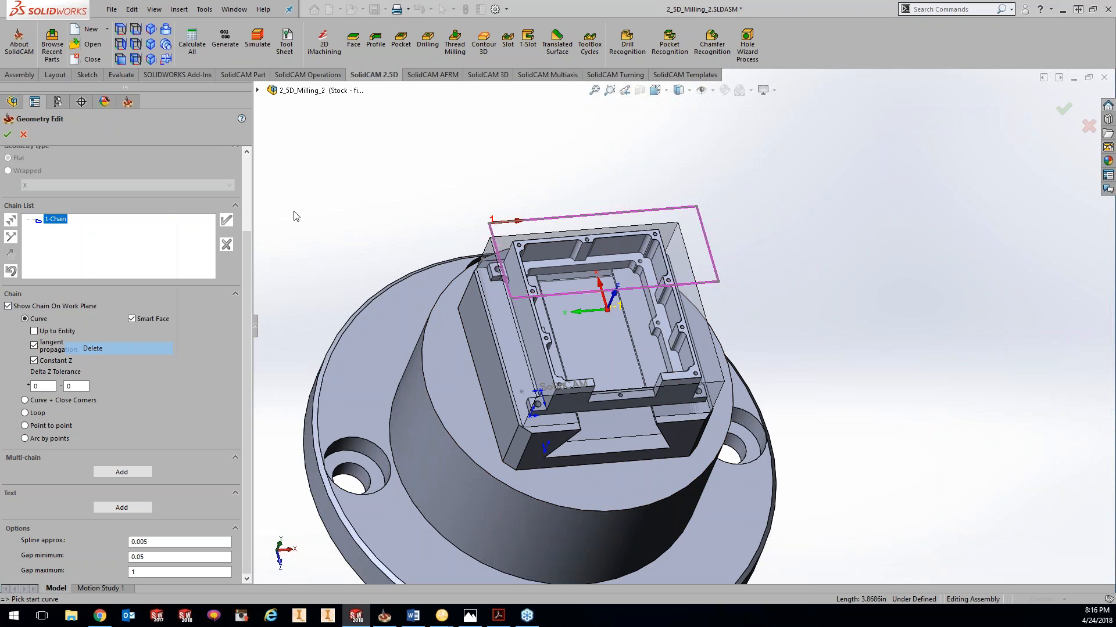
left_click(293, 212)
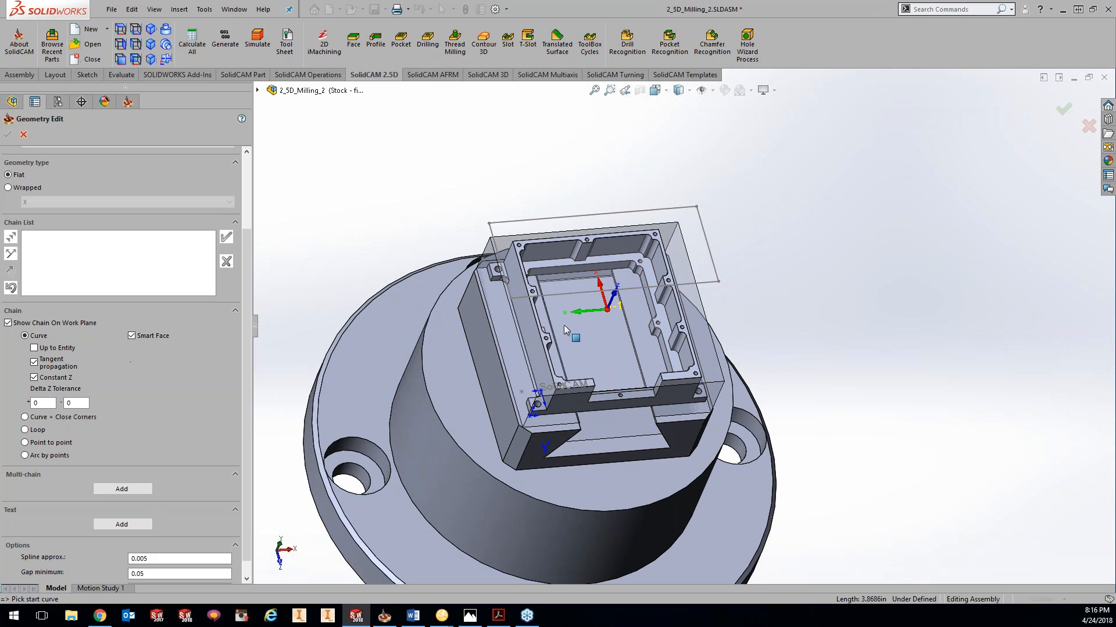
left_click(654, 311)
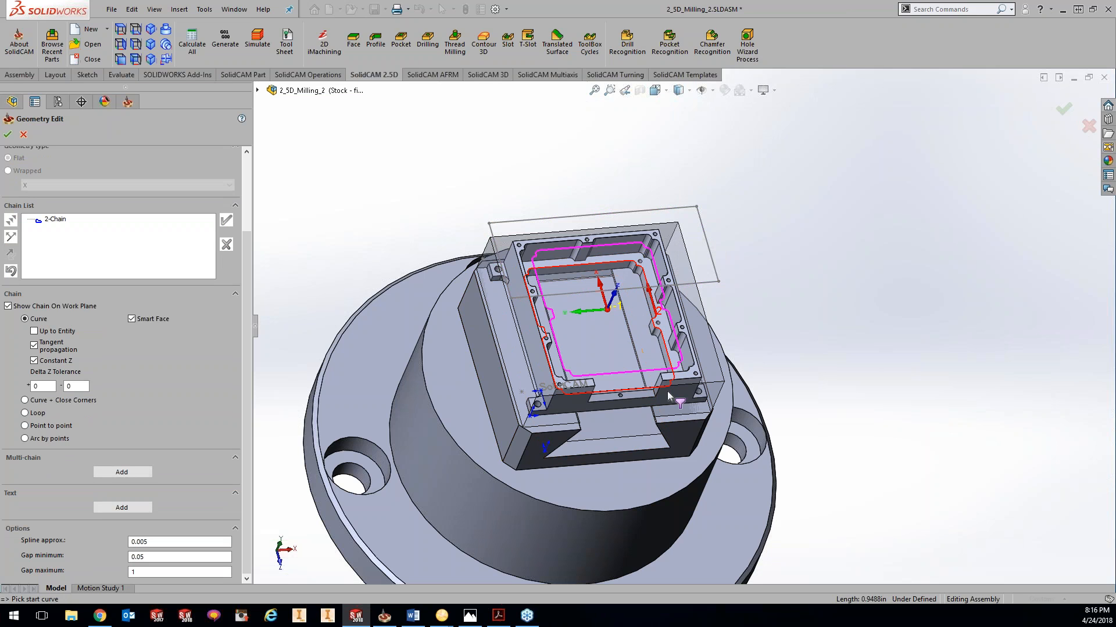
middle_click_drag(702, 344, 574, 210)
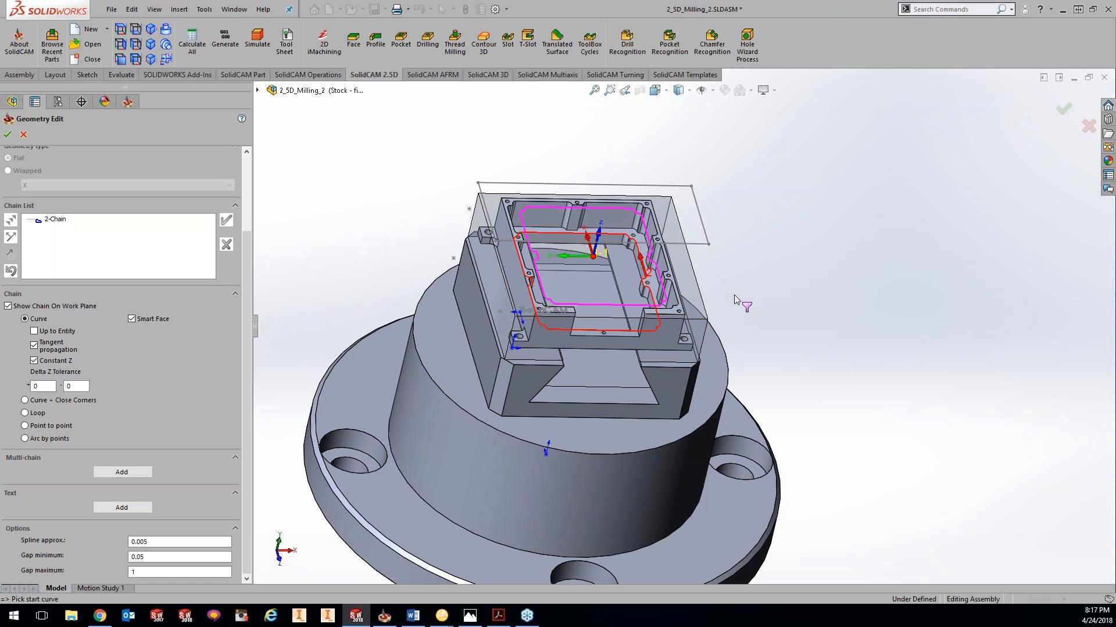
Turn off Show Chain On Work Plane, cancel the geometry edit and close the pocket operation.
key("ctrl+5")
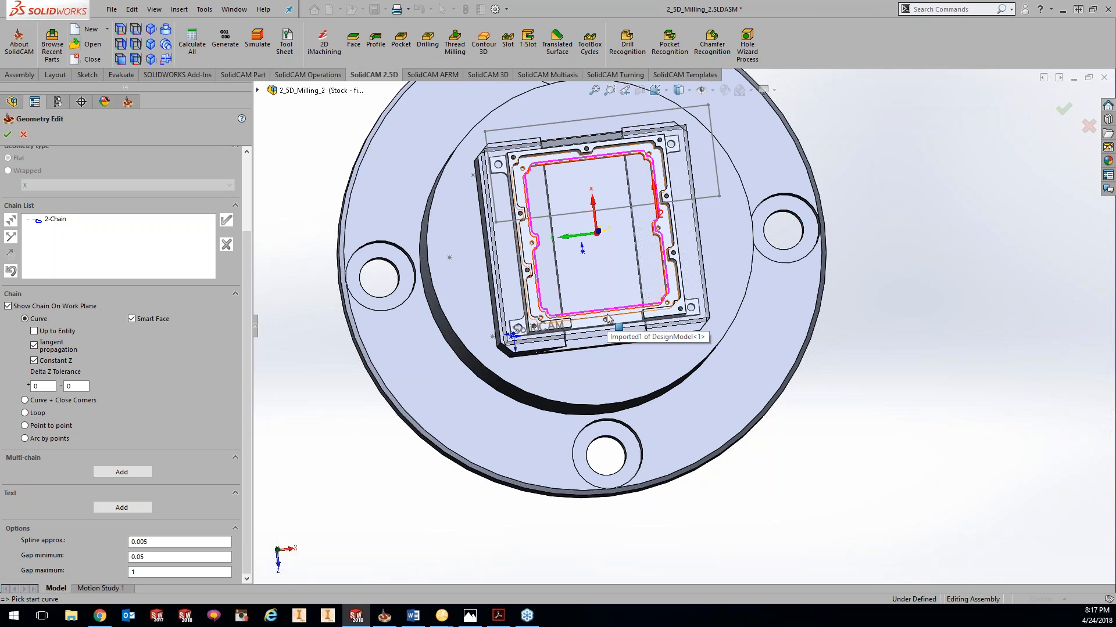
middle_click_drag(606, 352, 609, 328)
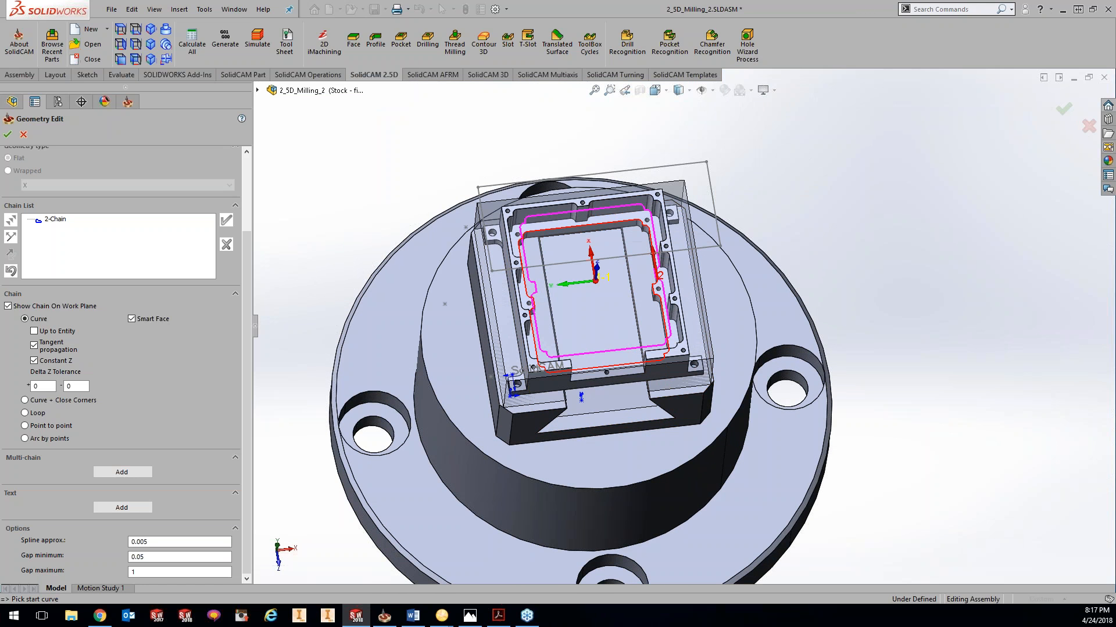
left_click(8, 307)
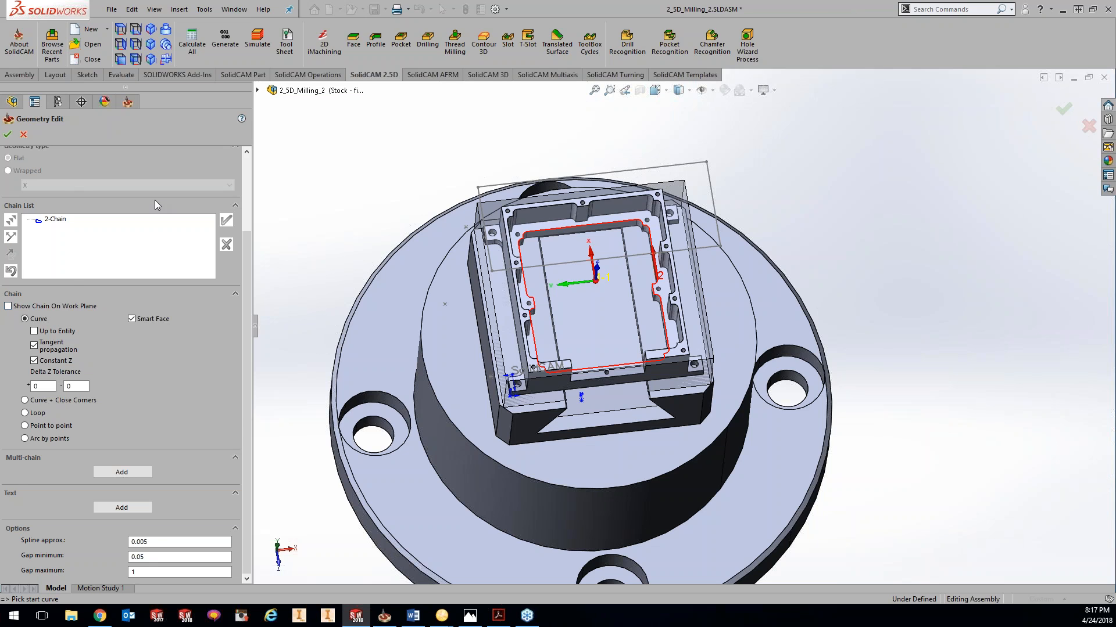
left_click(24, 135)
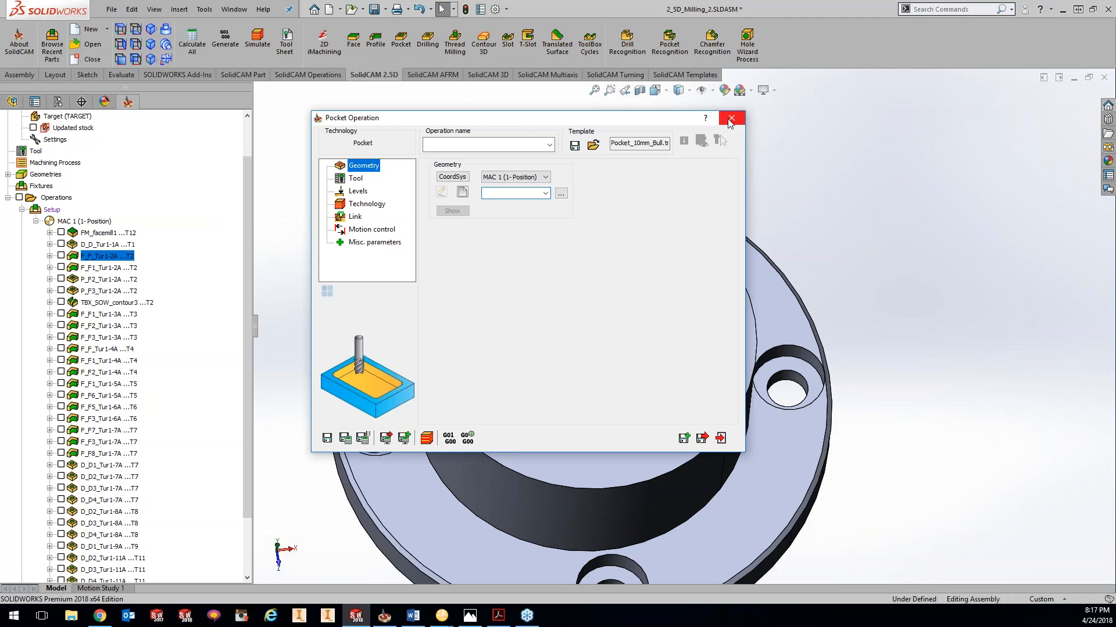
left_click(737, 116)
Open the Geometry defaults in the SolidCAM settings, try the Show Chain on Work Plane and Profile Smart Face options, and cancel.
left_click(204, 10)
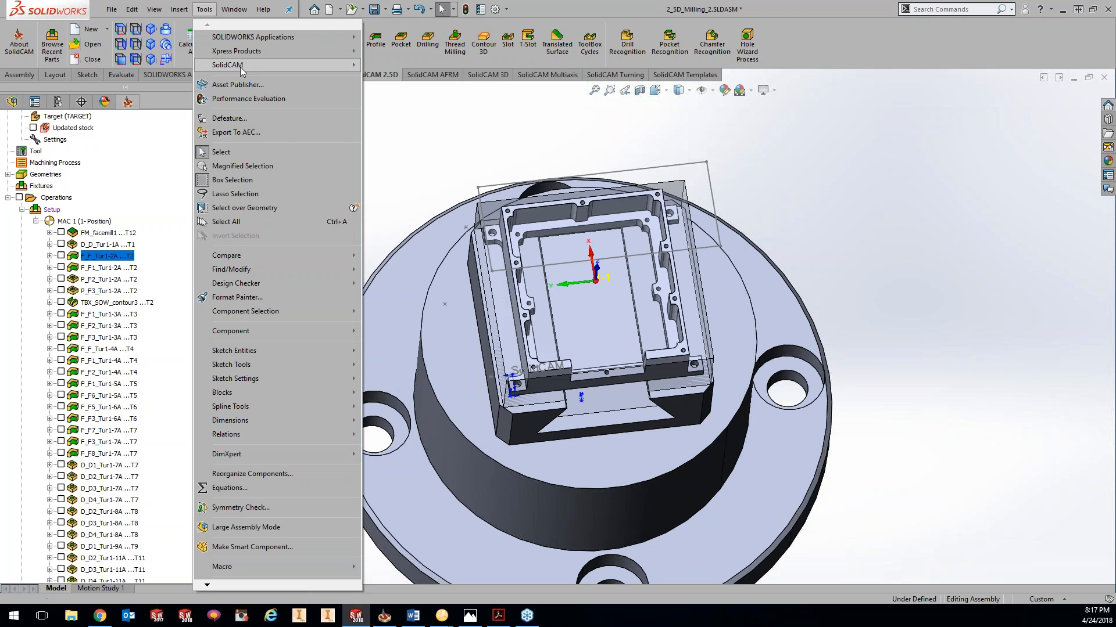
mouse_move(261, 65)
left_click(406, 233)
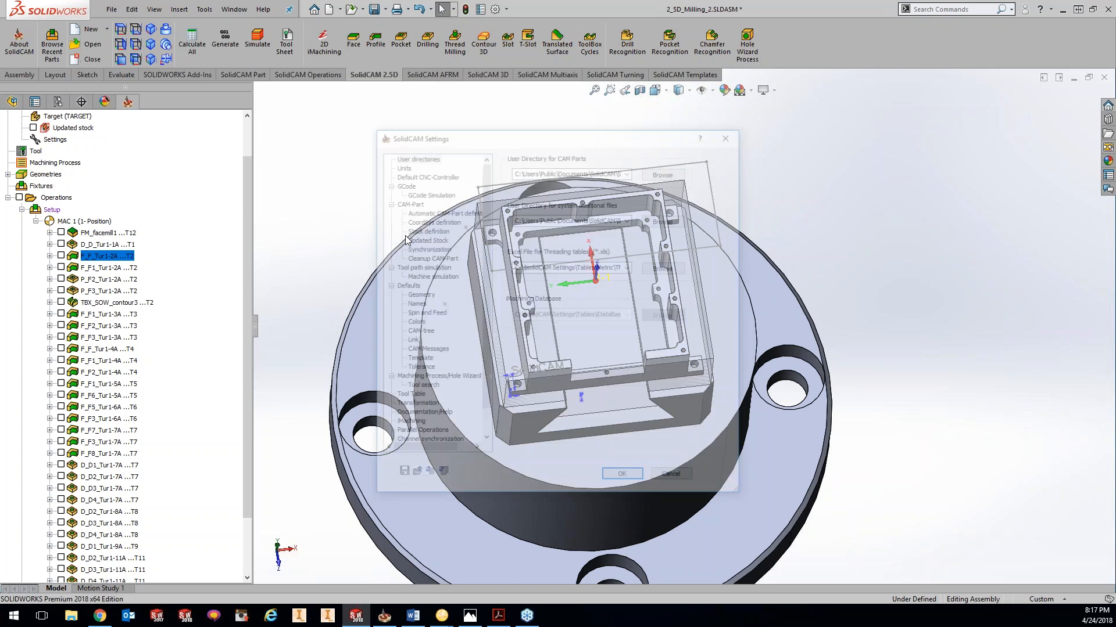
left_click(418, 294)
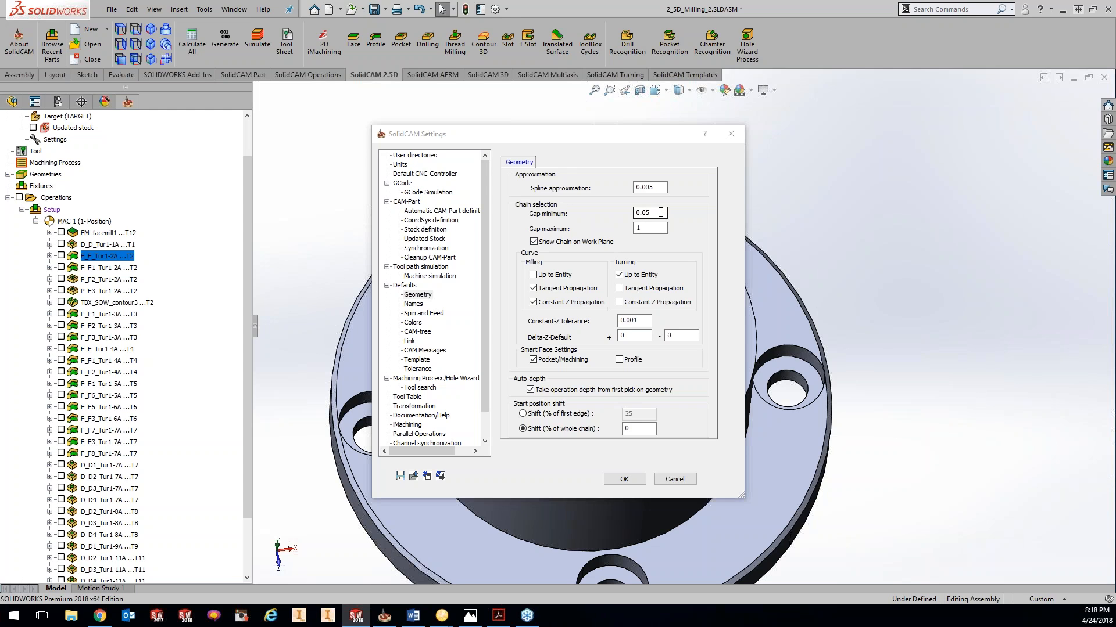
left_click(533, 242)
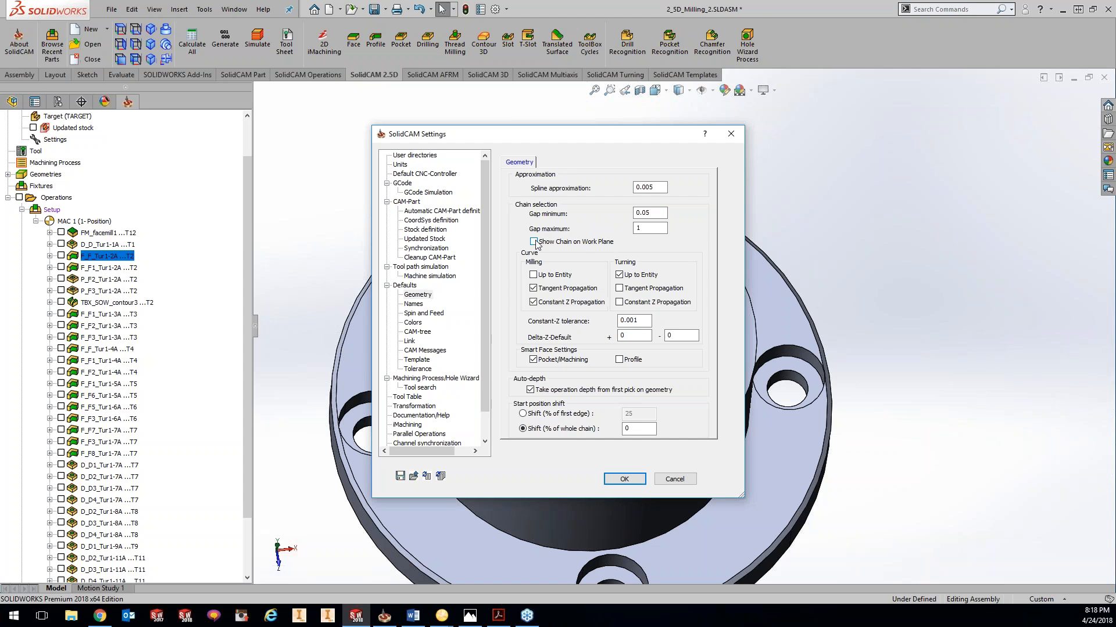
left_click(534, 242)
left_click(619, 360)
left_click(668, 480)
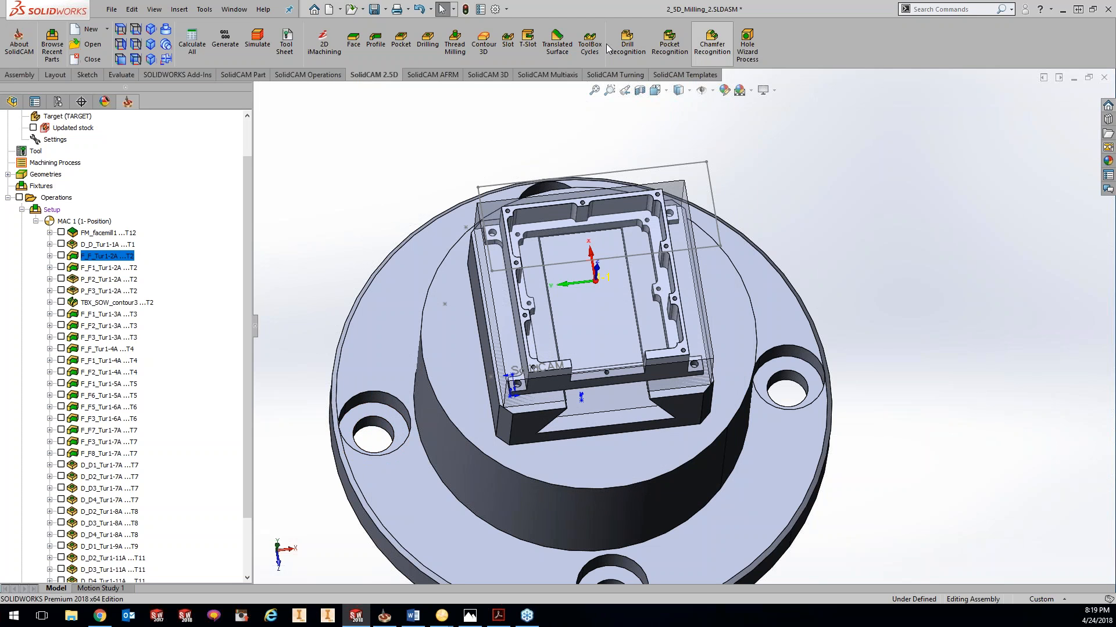
Start a new pocket geometry in Curve mode with Tangent propagation and Constant Z turned off.
left_click(410, 53)
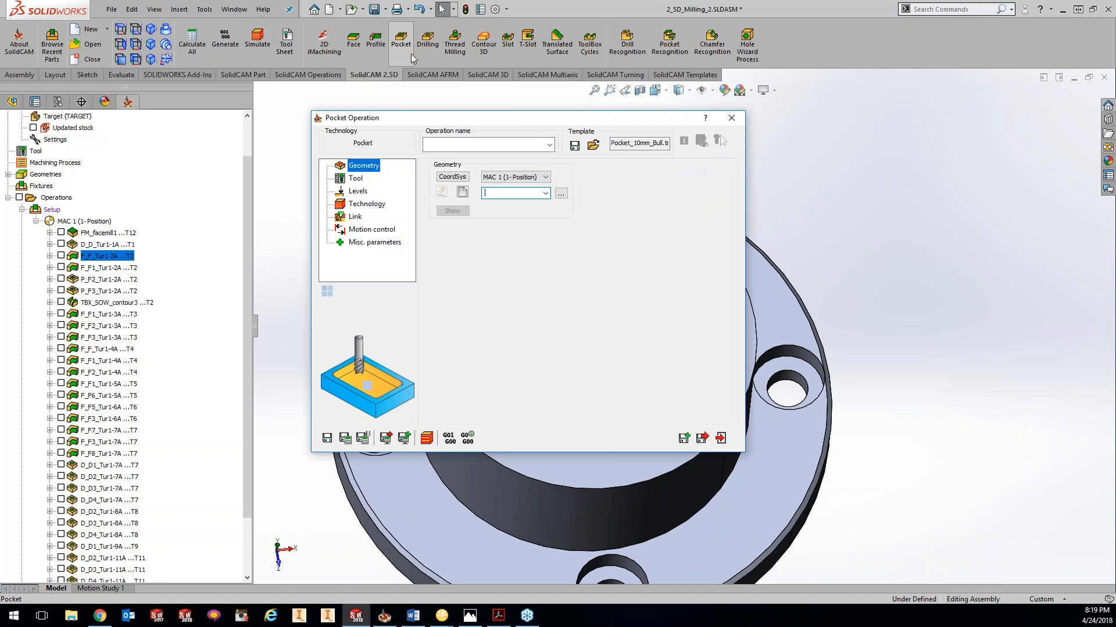
left_click(463, 192)
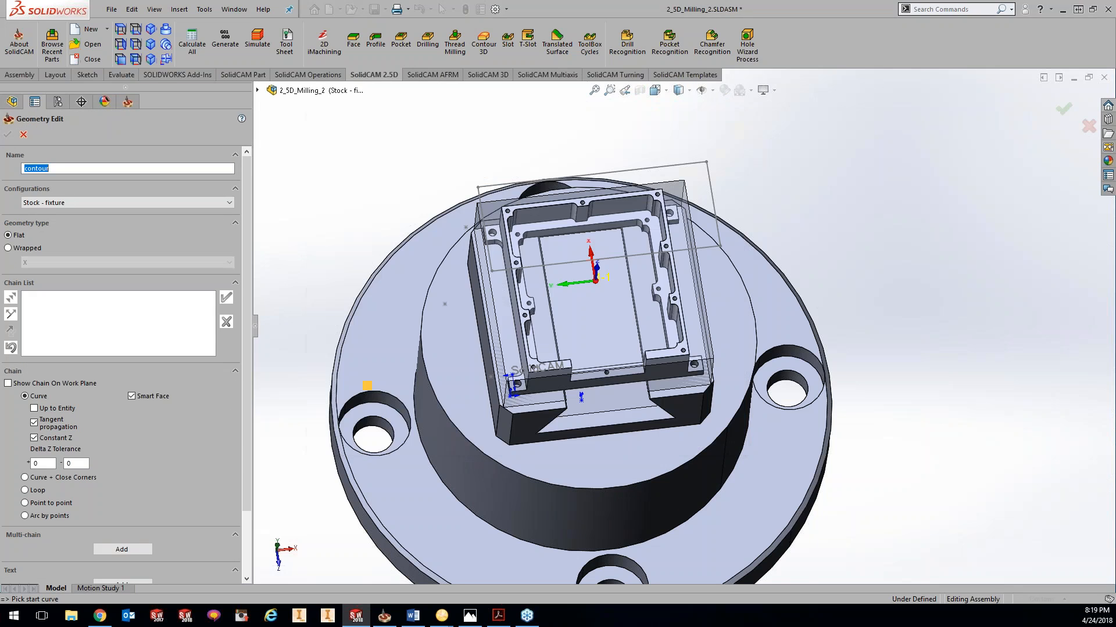
scroll(572, 314, "down", 2)
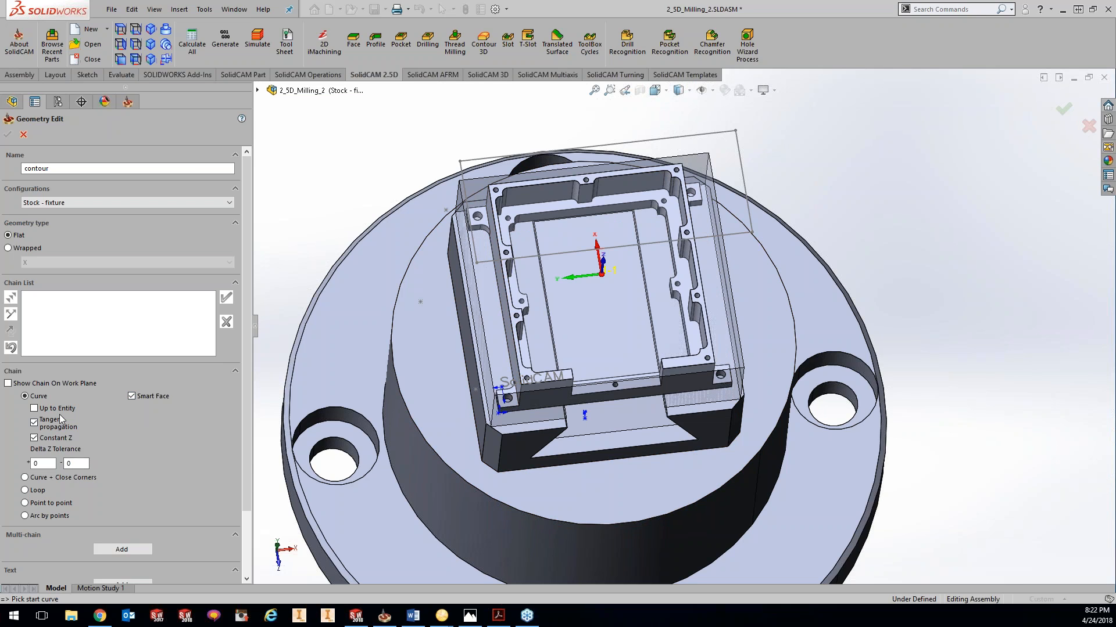
left_click(34, 423)
left_click(34, 438)
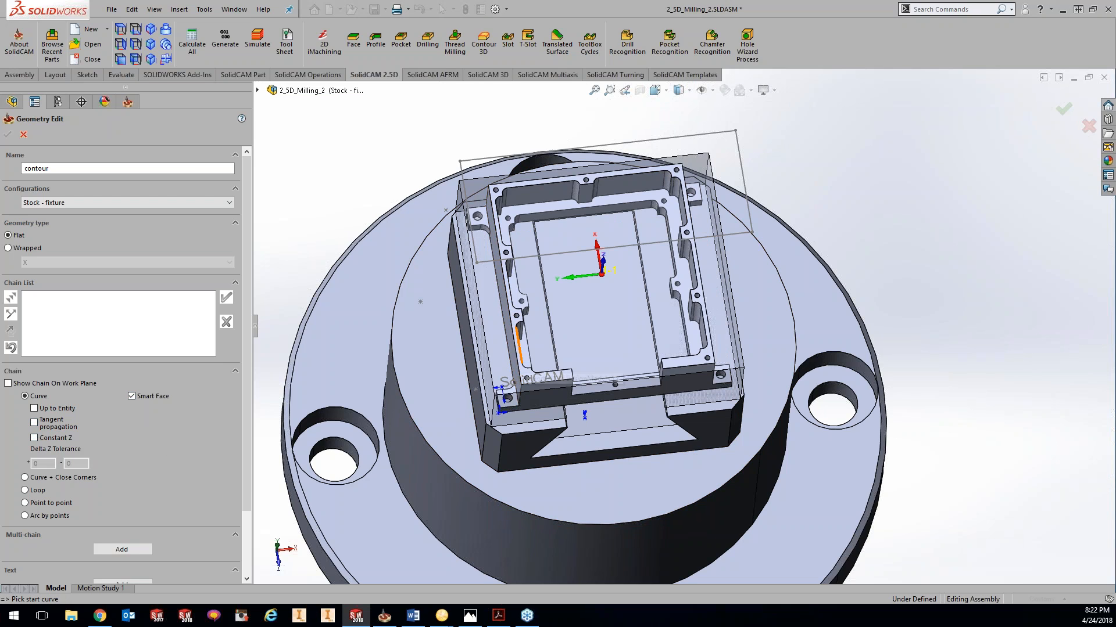
Try chaining the wall's outer top edges individually from the left edge around the rear and right sides, and reject the chain.
left_click(516, 363)
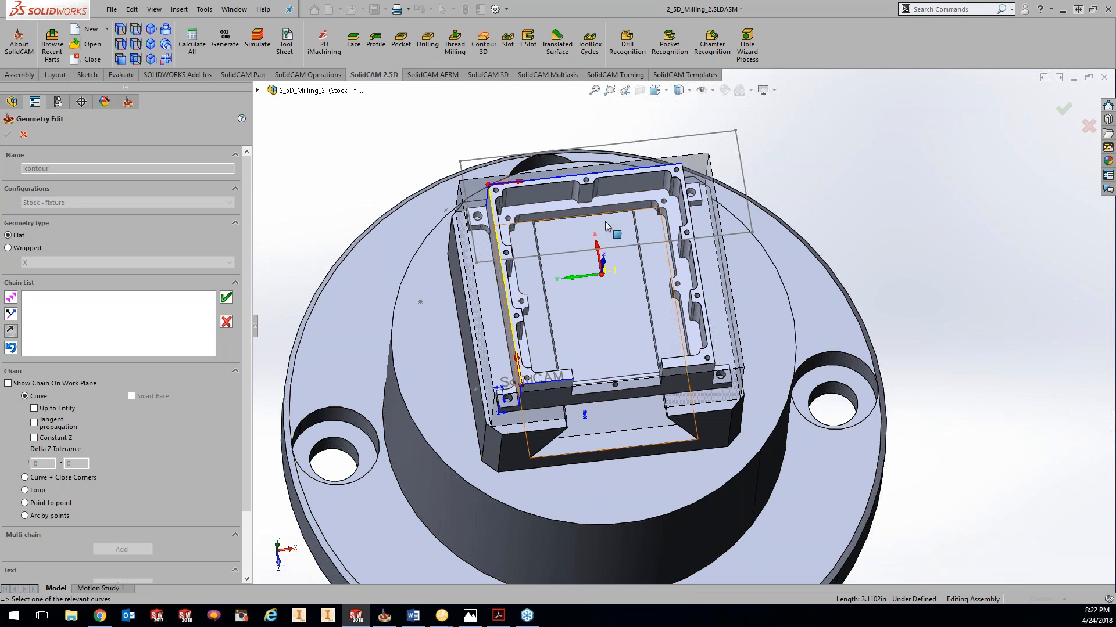
right_click(925, 241)
left_click(696, 254)
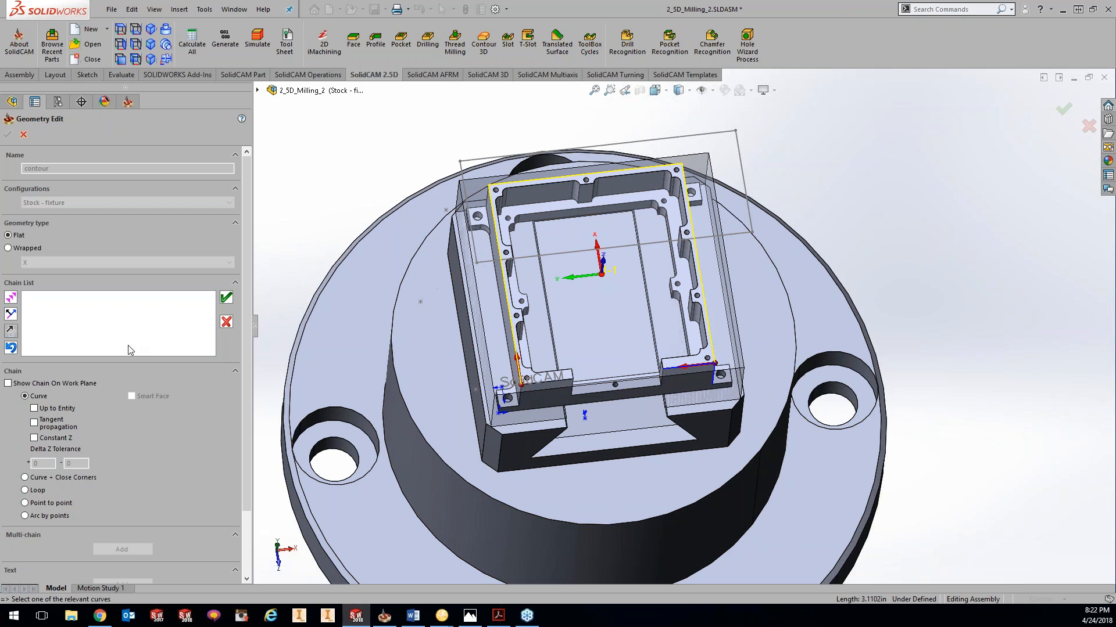
left_click(227, 322)
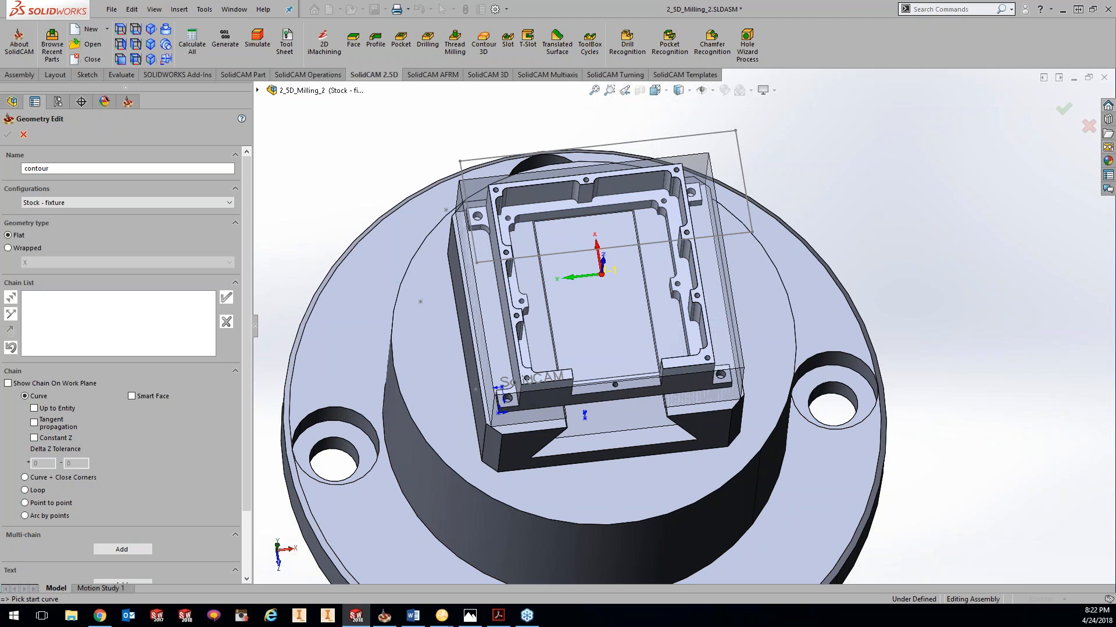
Chain the contour of the ledge face inside the wall with Smart Face, and delete that chain.
left_click(131, 395)
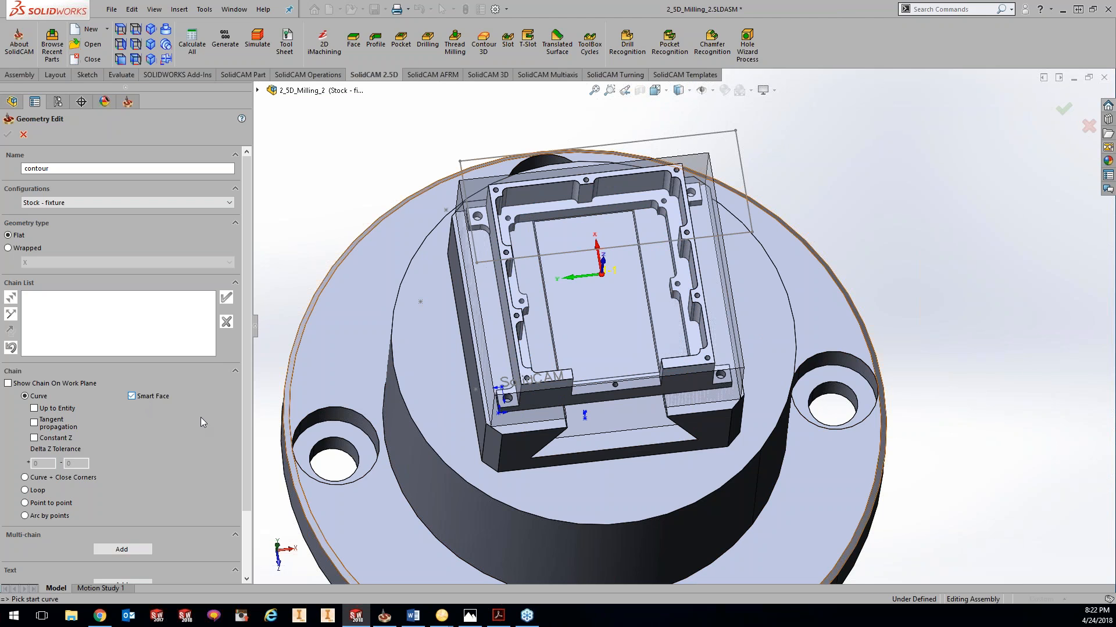
left_click(530, 208)
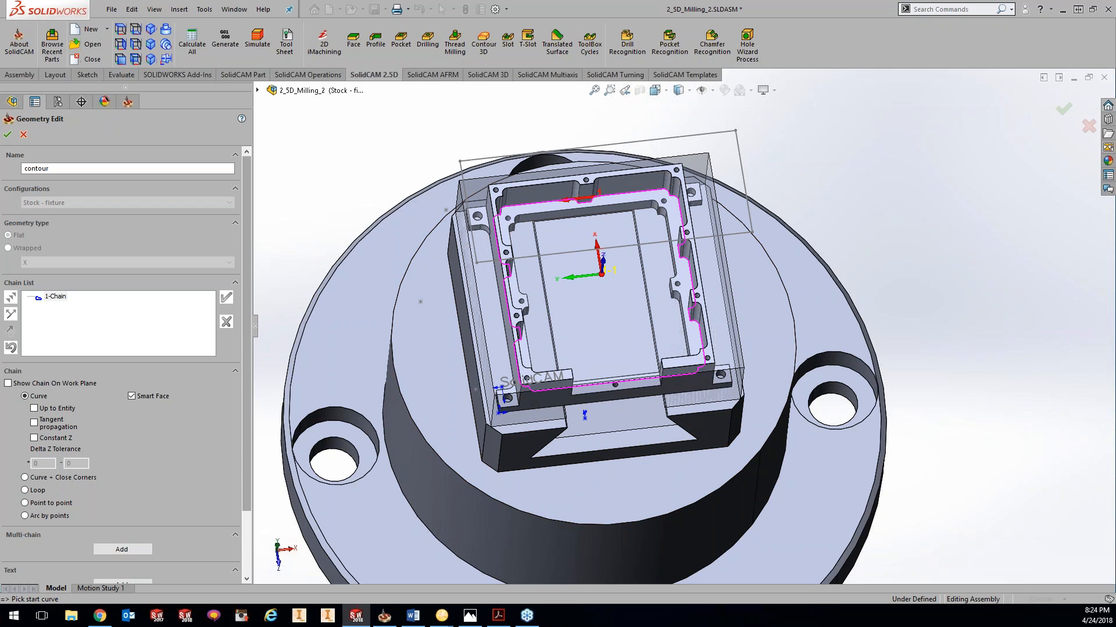
right_click(59, 297)
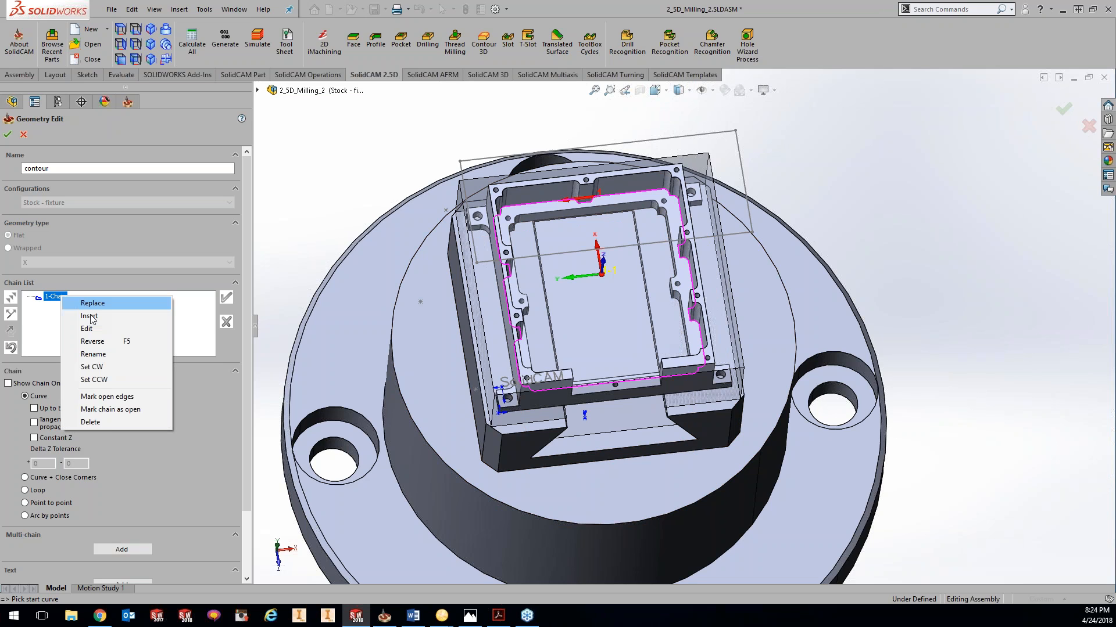
left_click(92, 422)
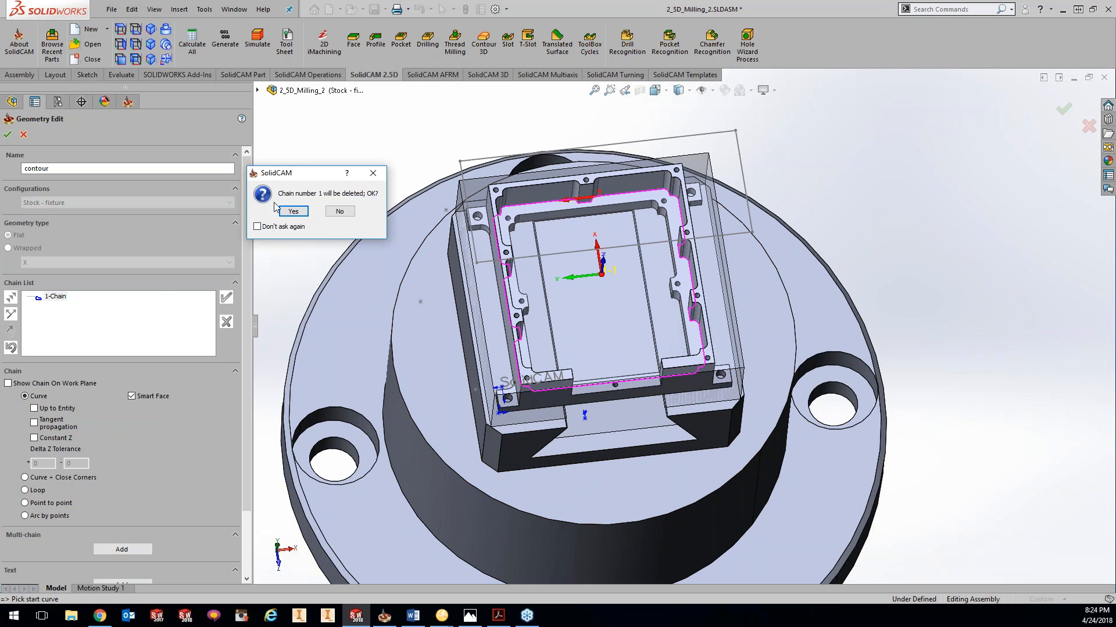
left_click(293, 212)
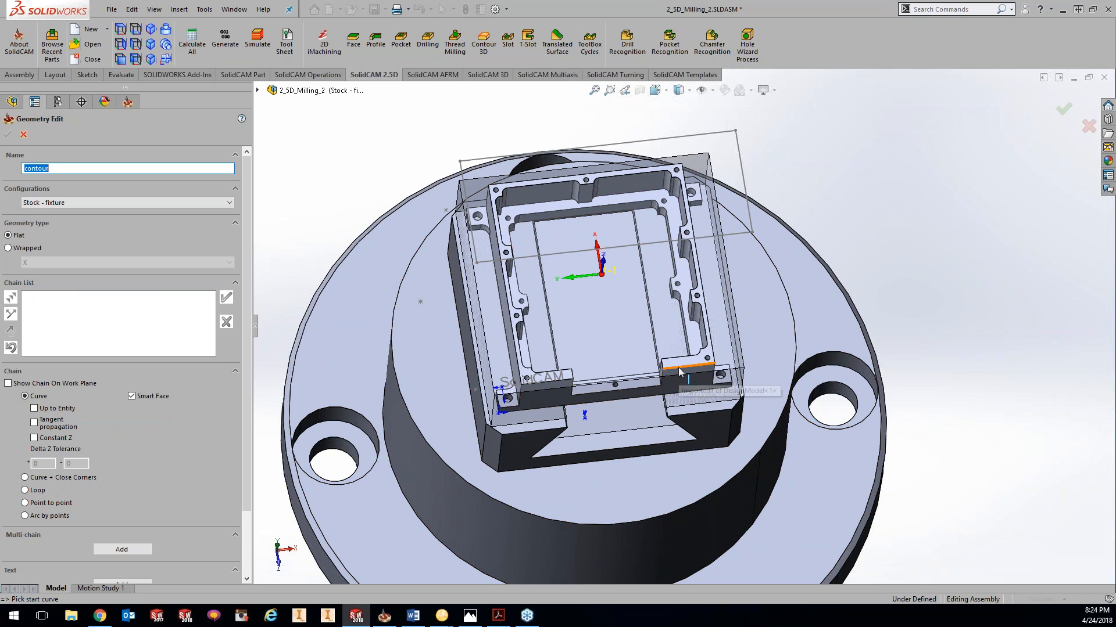
Try an Up to Entity chain from the wall's right front top edge to its rear right corner, and reject the chain.
left_click(678, 368)
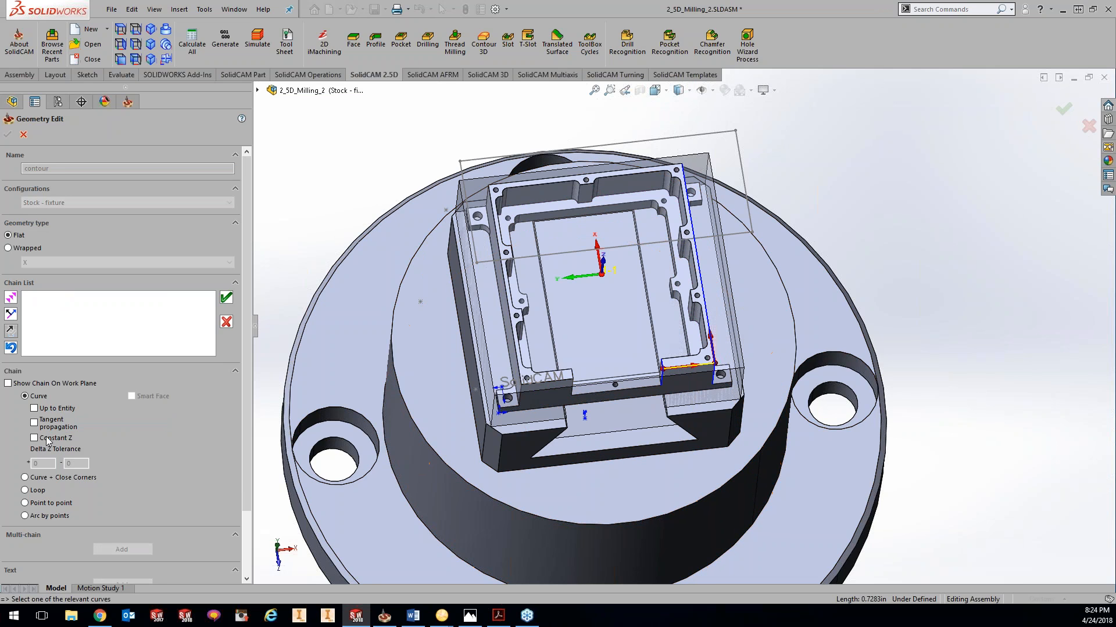
left_click(33, 408)
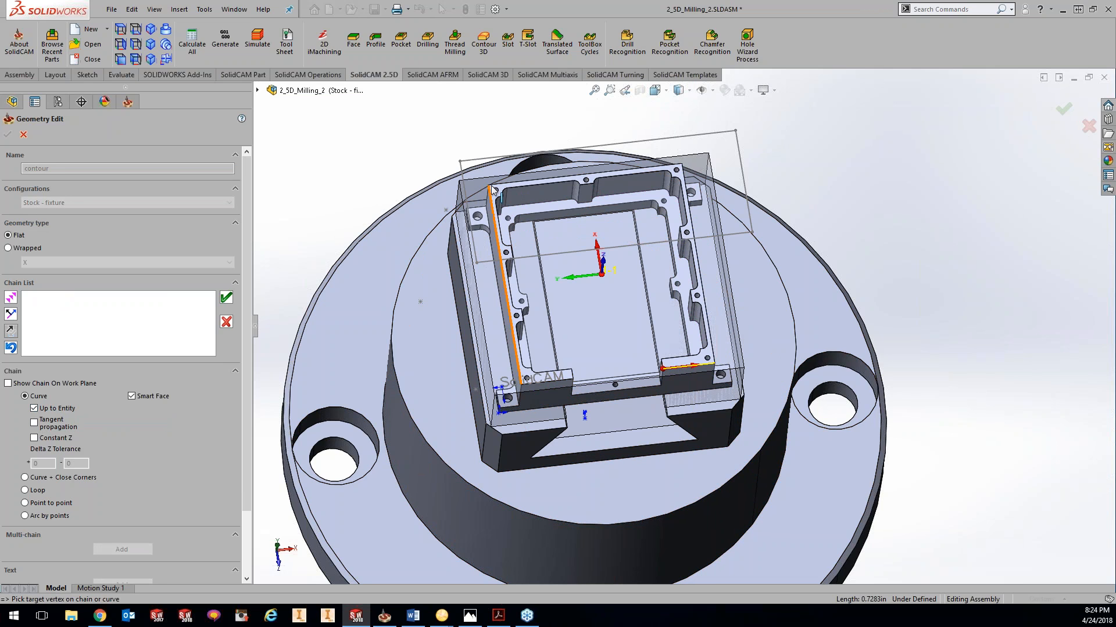
left_click(681, 163)
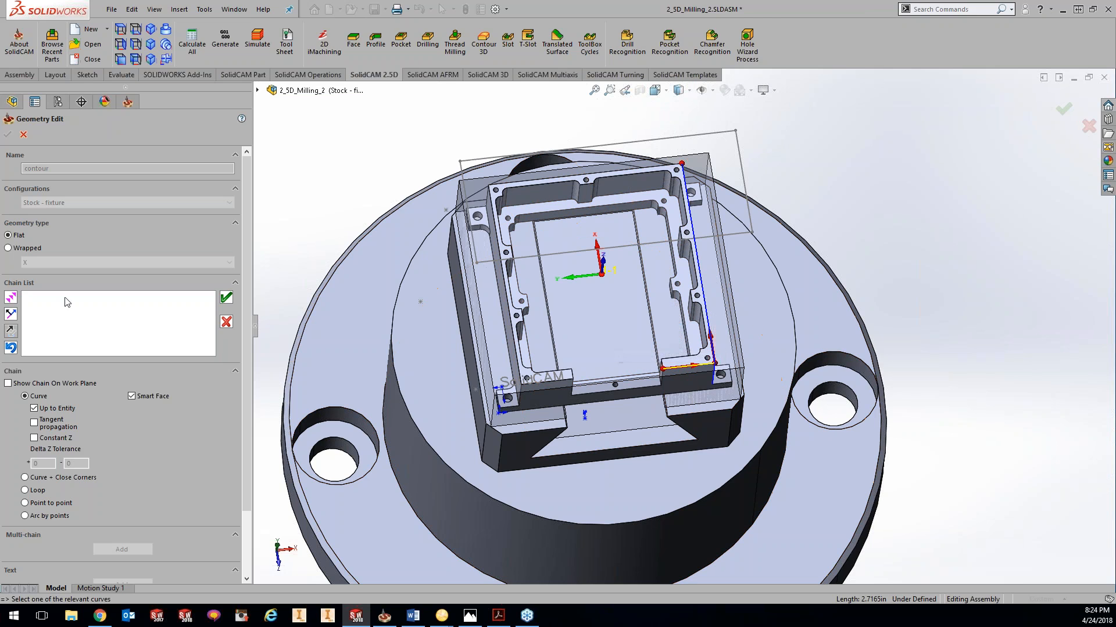
left_click(5, 296)
left_click(6, 296)
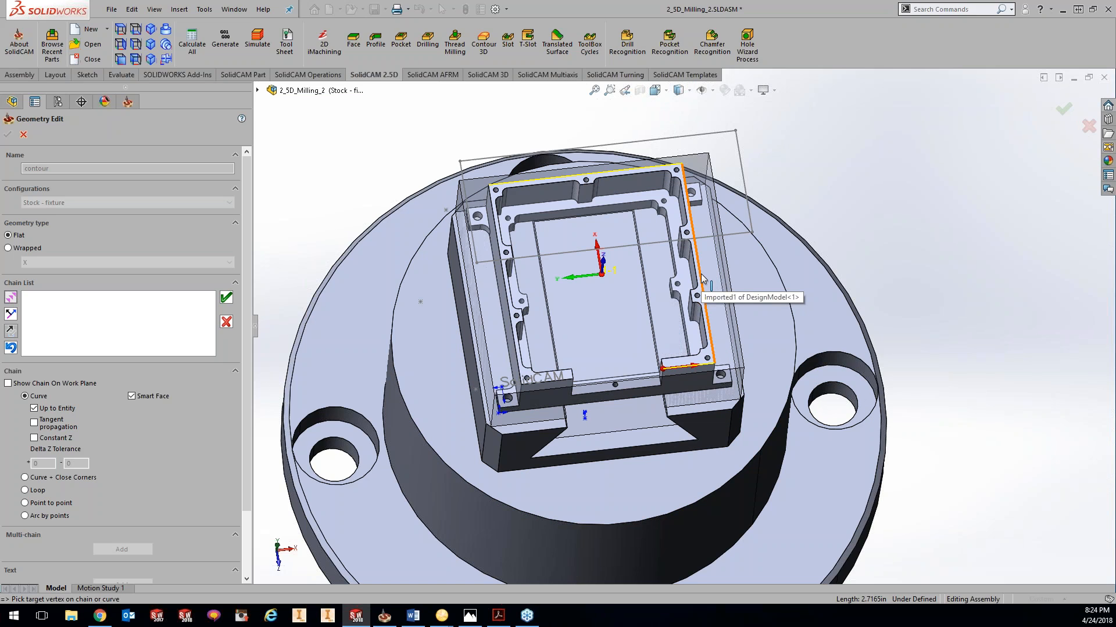
left_click(35, 409)
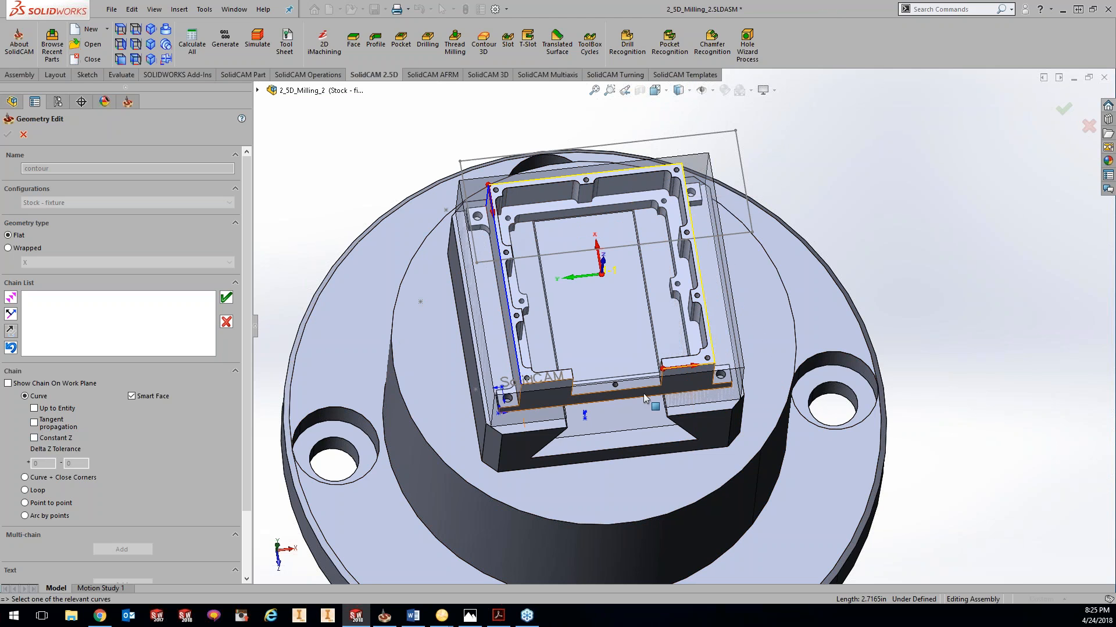
left_click(226, 322)
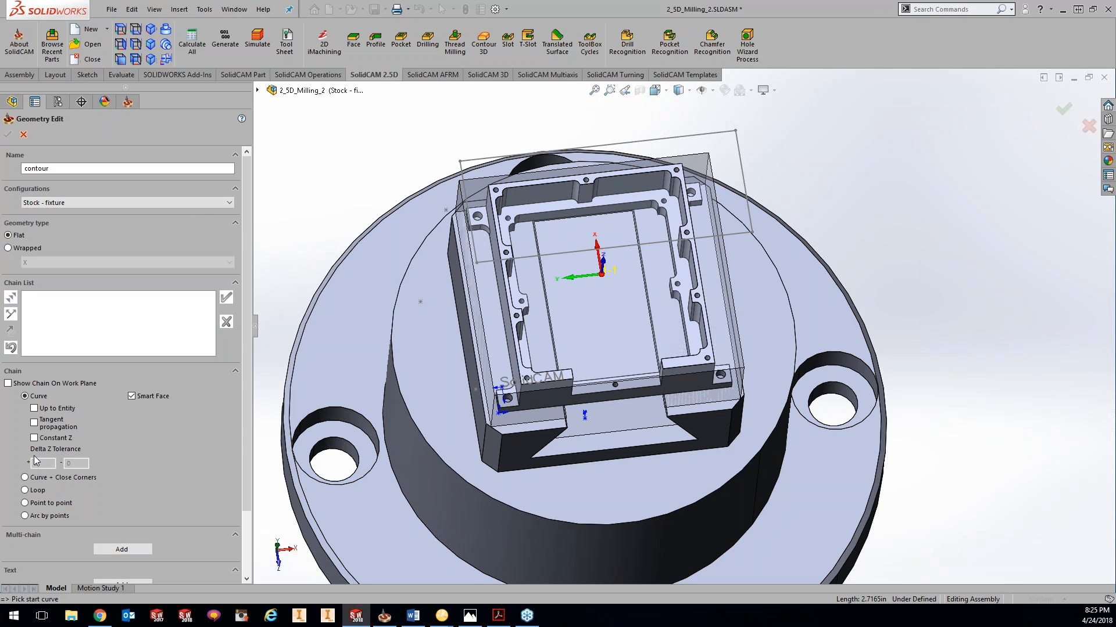
Chain the wall's whole top contour from its right front edge with Constant Z on, and close the geometry edit and pocket operation.
left_click(35, 439)
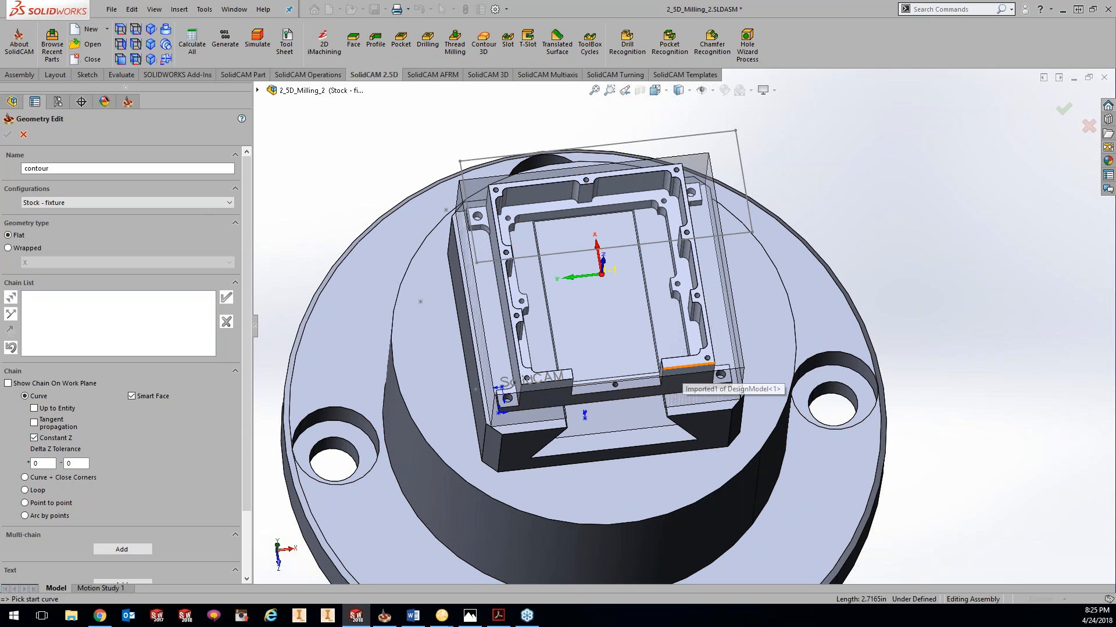
left_click(688, 366)
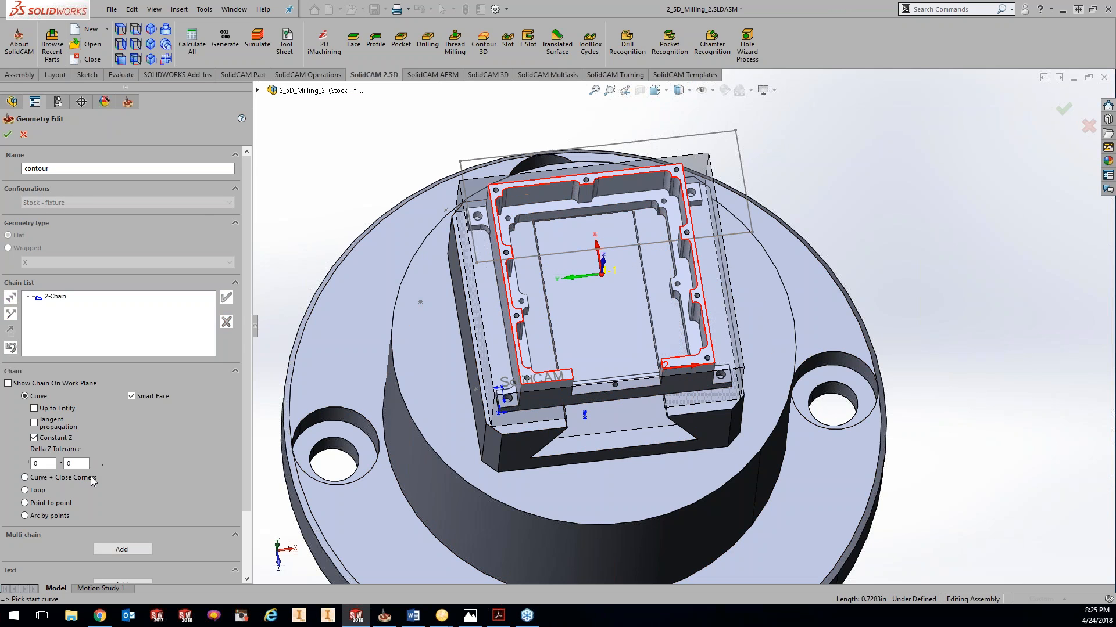
left_click(42, 464)
left_click(76, 463)
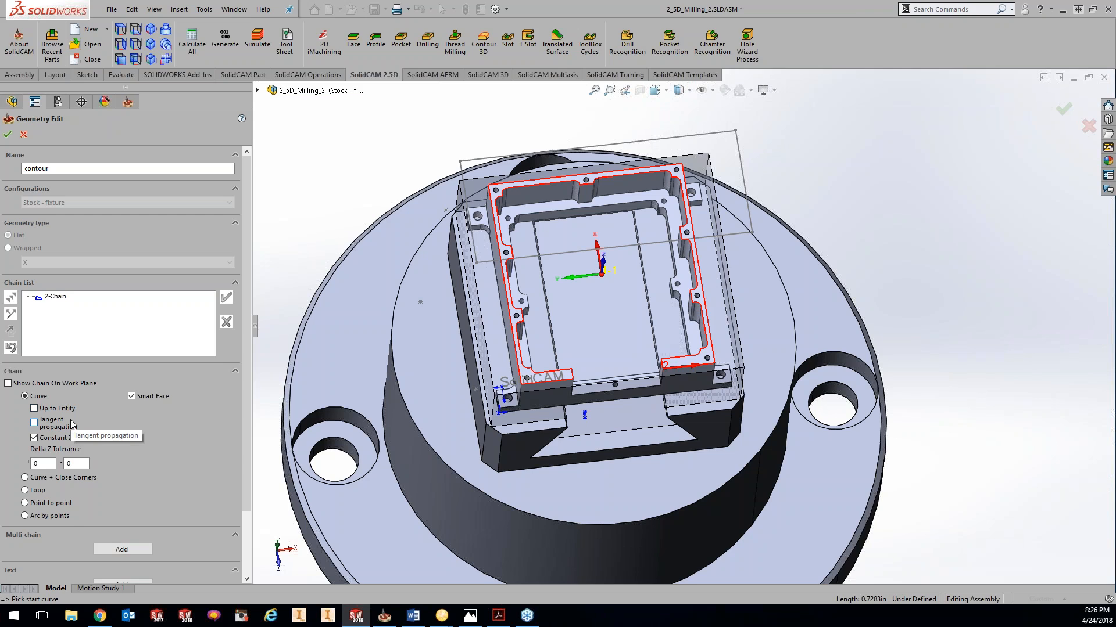
left_click(36, 423)
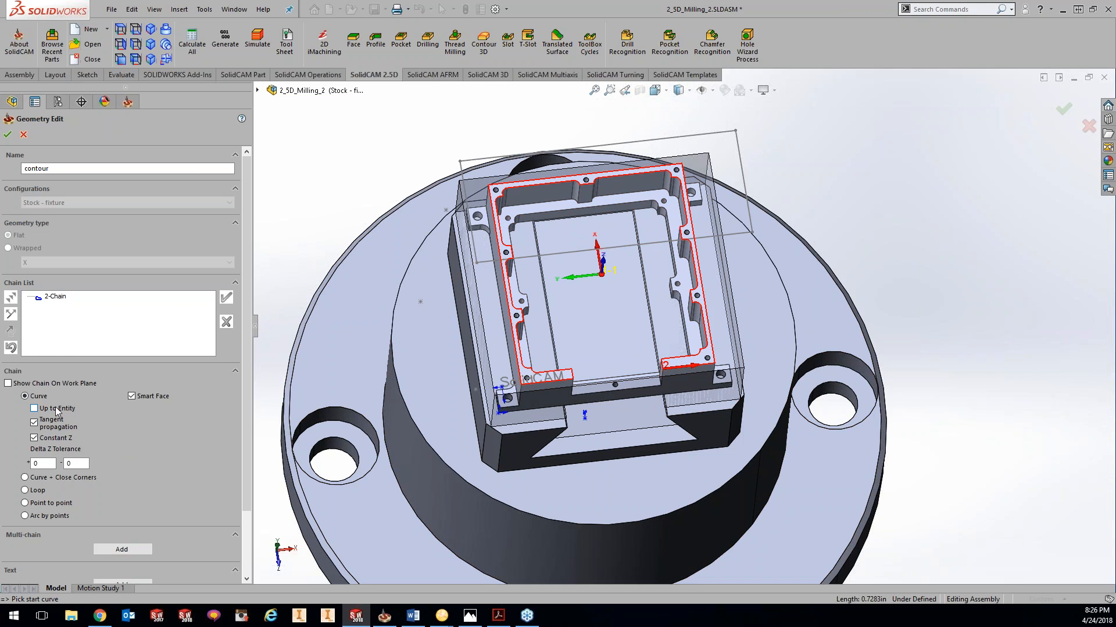
left_click(35, 421)
left_click(8, 135)
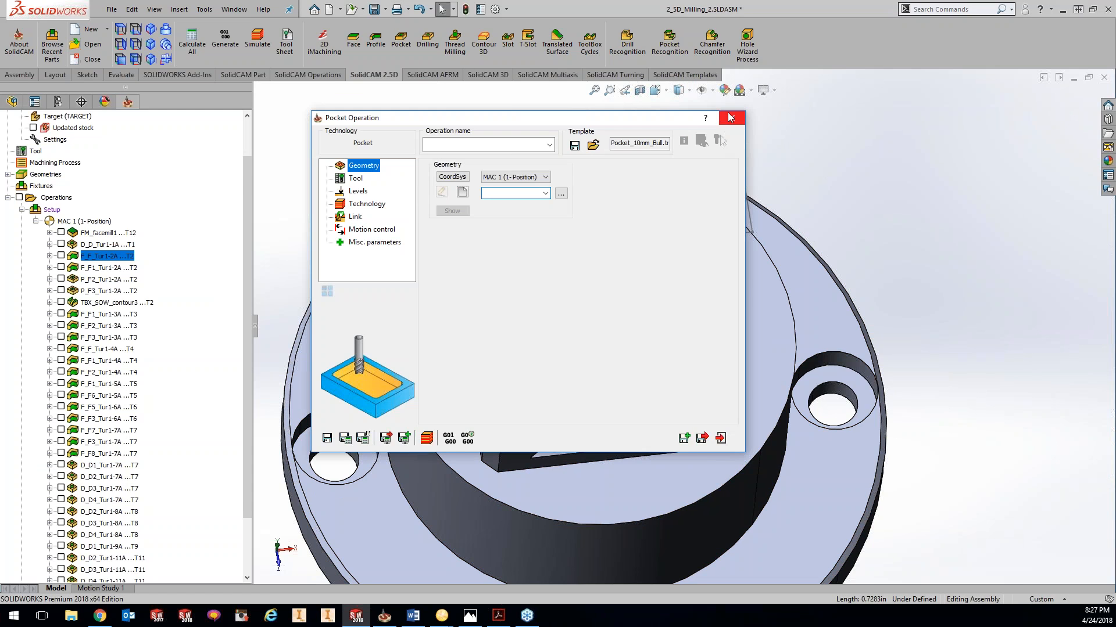
left_click(730, 117)
Edit the rectangle sketch above the part and draw a diagonal line across its rear right corner.
right_click(716, 138)
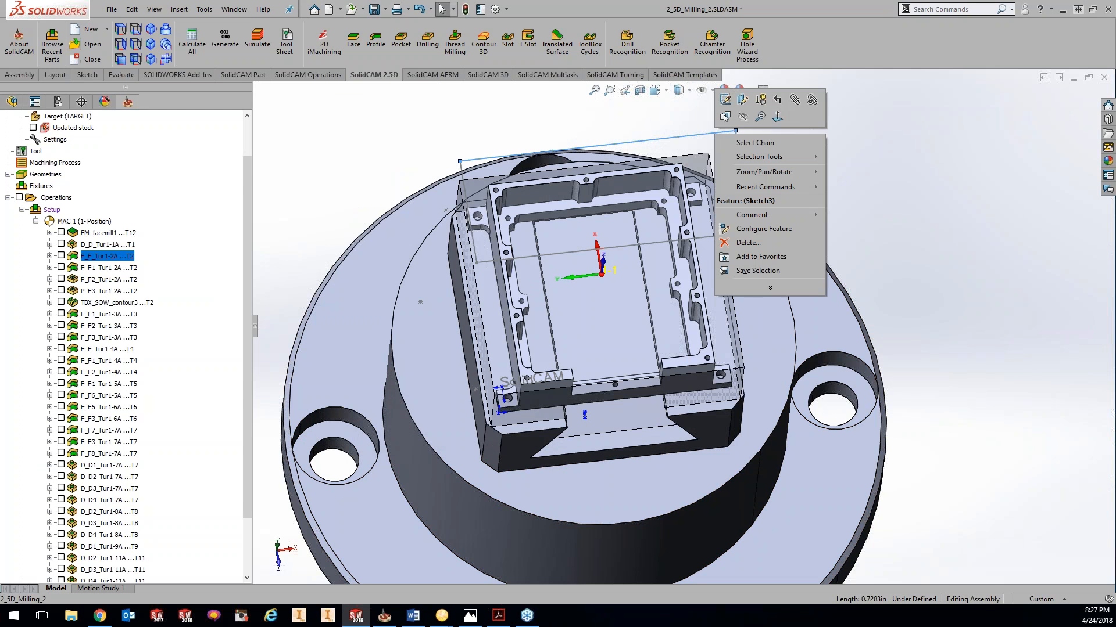
left_click(725, 101)
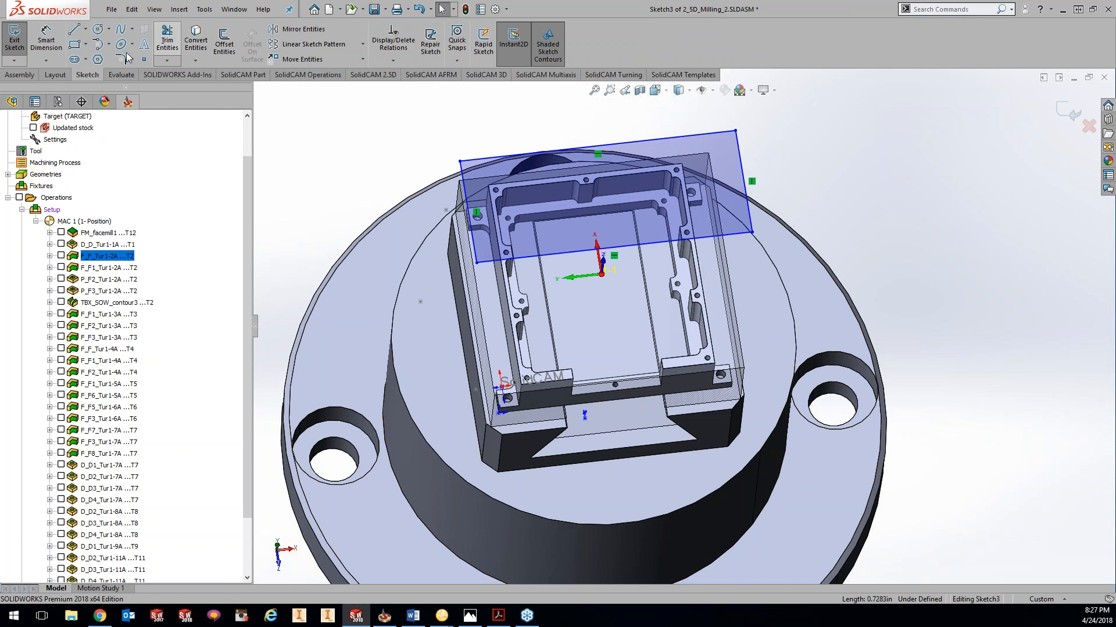
left_click(74, 29)
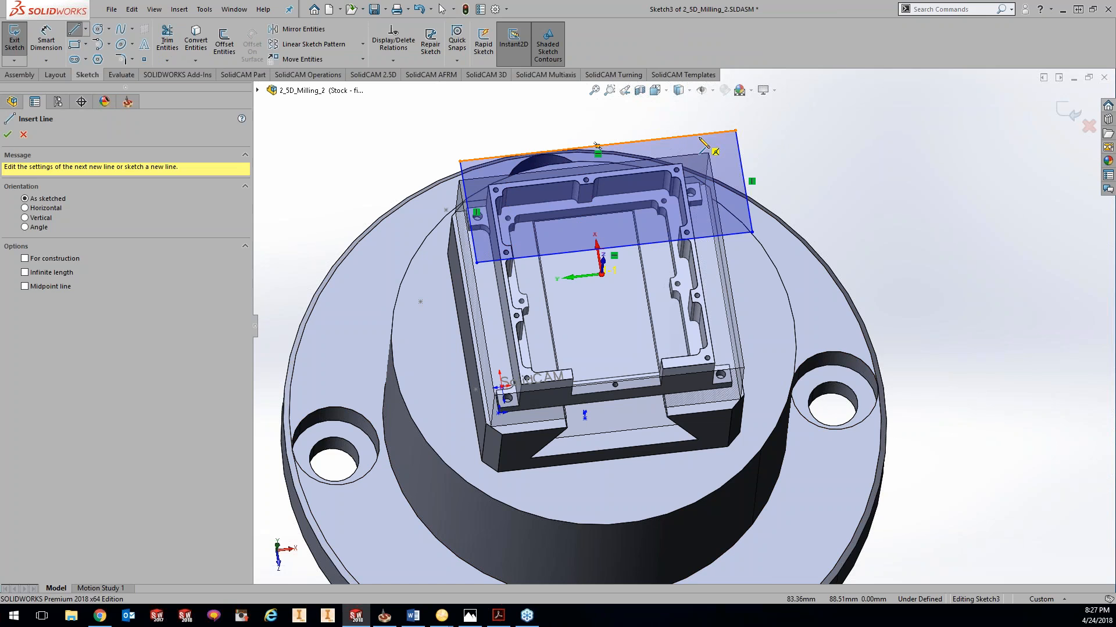
left_click(735, 131)
left_click(742, 165)
key("Escape")
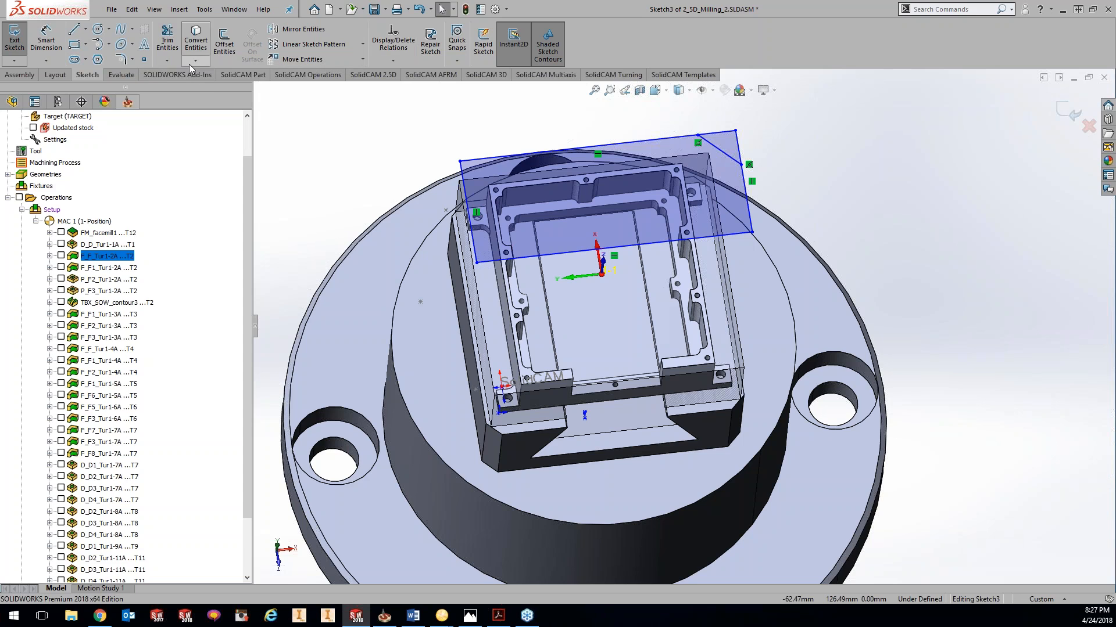
Power trim the rectangle's corner outside the diagonal line, and exit the sketch.
left_click(167, 46)
left_click_drag(714, 120, 776, 179)
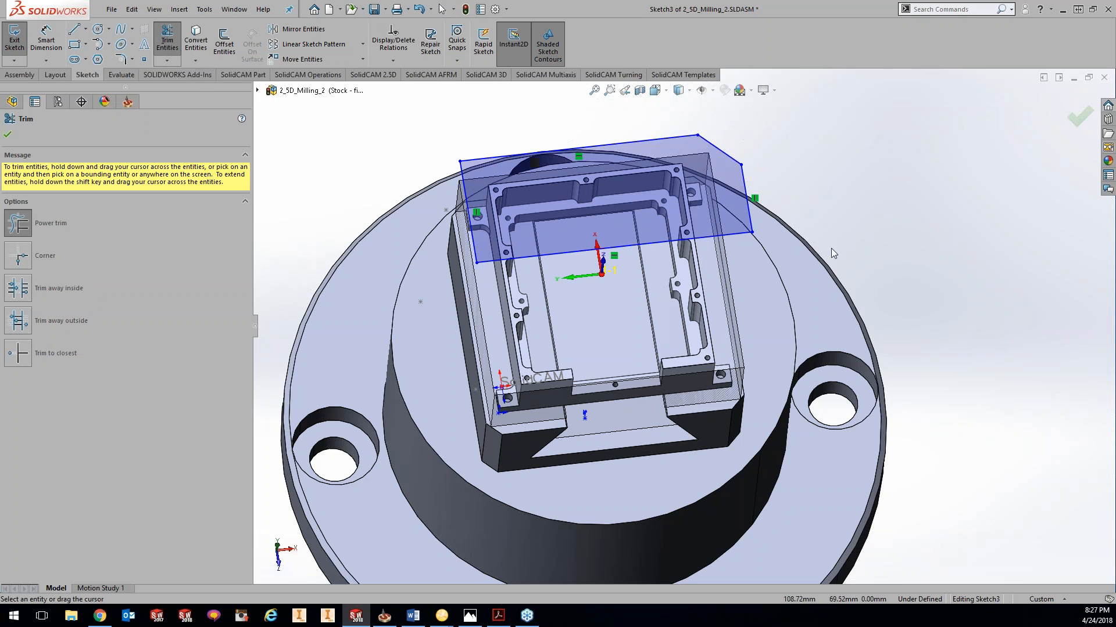
left_click(1080, 121)
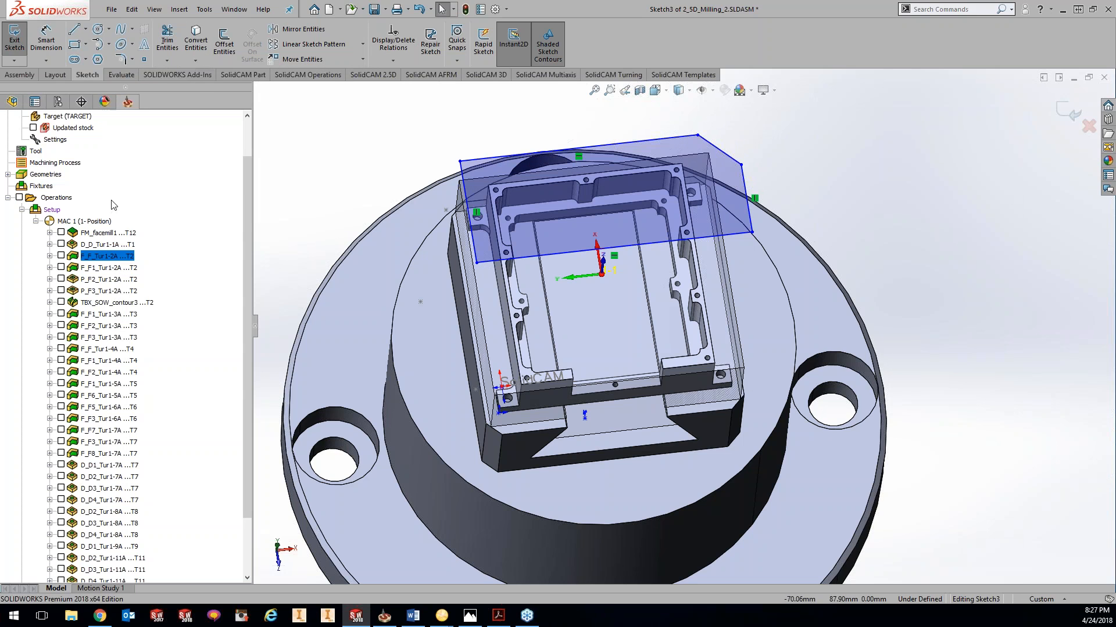
left_click(1060, 110)
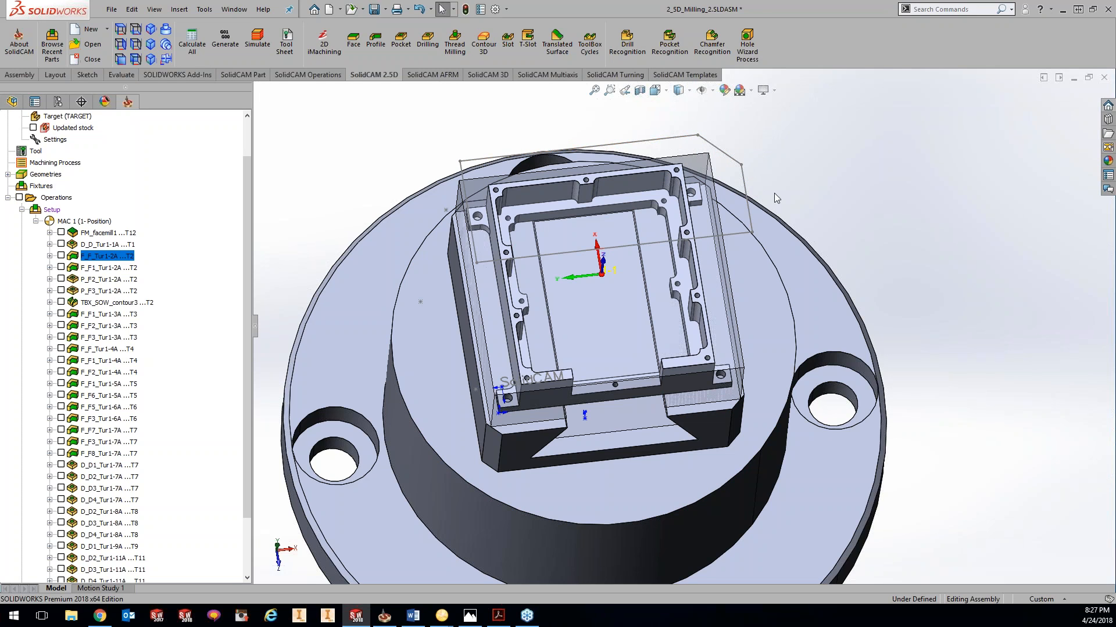
Start new geometry for a profile operation, turning off Tangent propagation and Constant Z and choosing Curve + Close Corners.
left_click(385, 46)
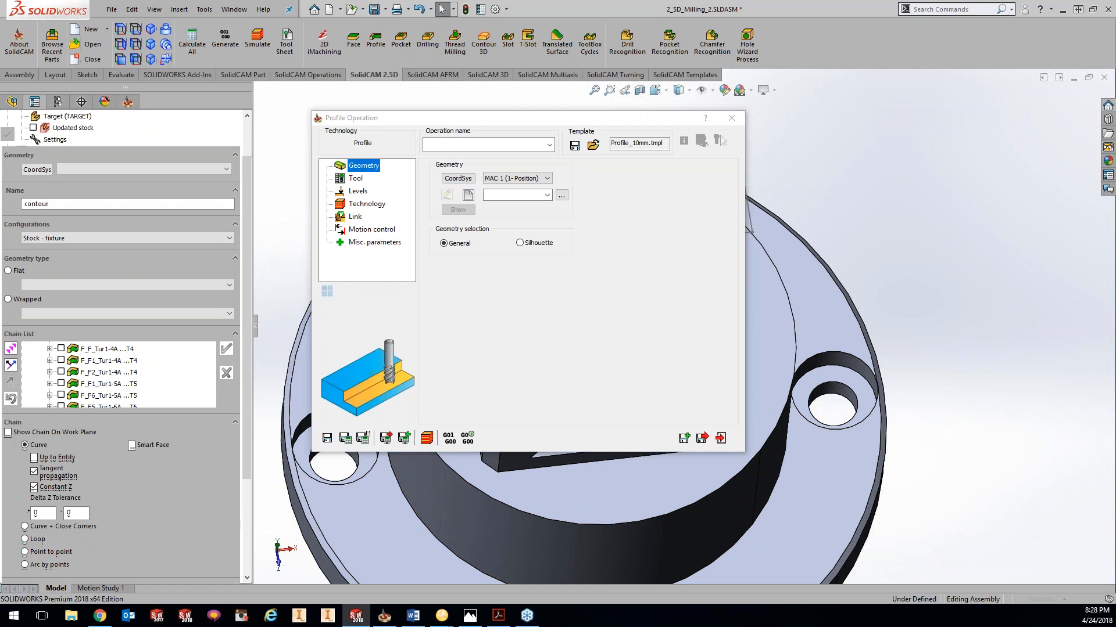
left_click(34, 422)
left_click(34, 438)
left_click(25, 478)
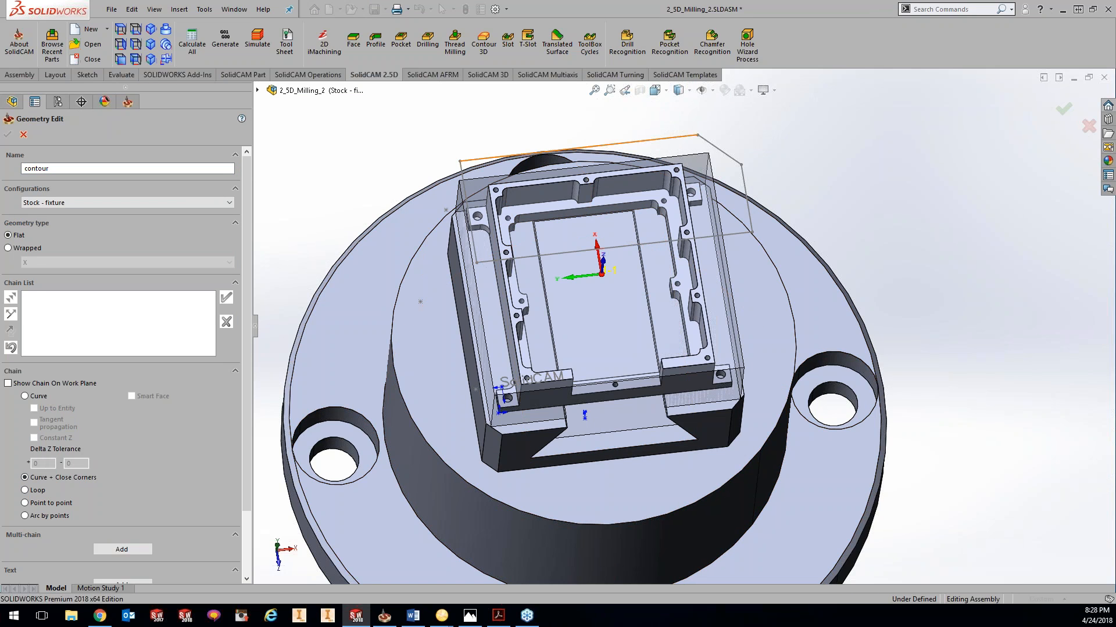
Try a Curve + Close Corners chain from the sketch's rear line to its right line across the trimmed corner, and reject the chain.
left_click(651, 141)
left_click(11, 331)
left_click(748, 189)
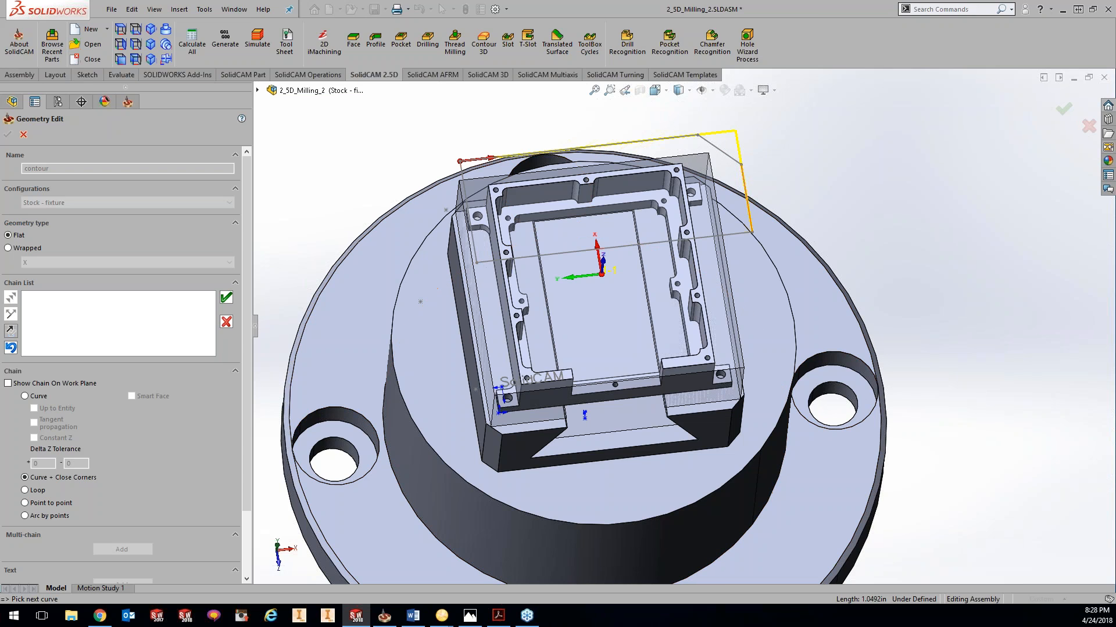
left_click(748, 188)
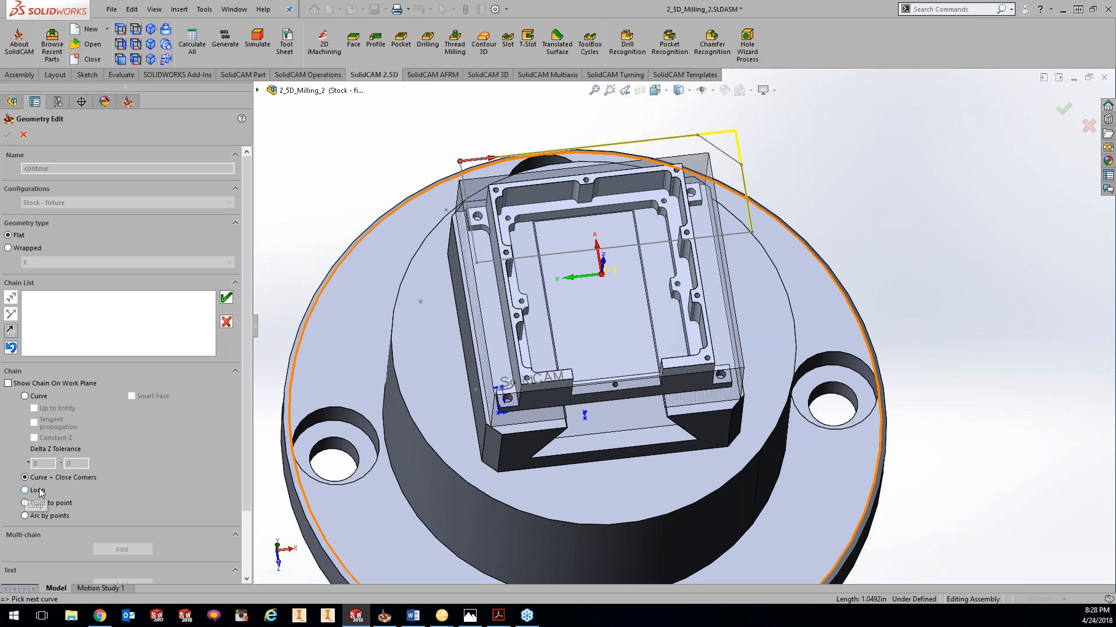
left_click(226, 322)
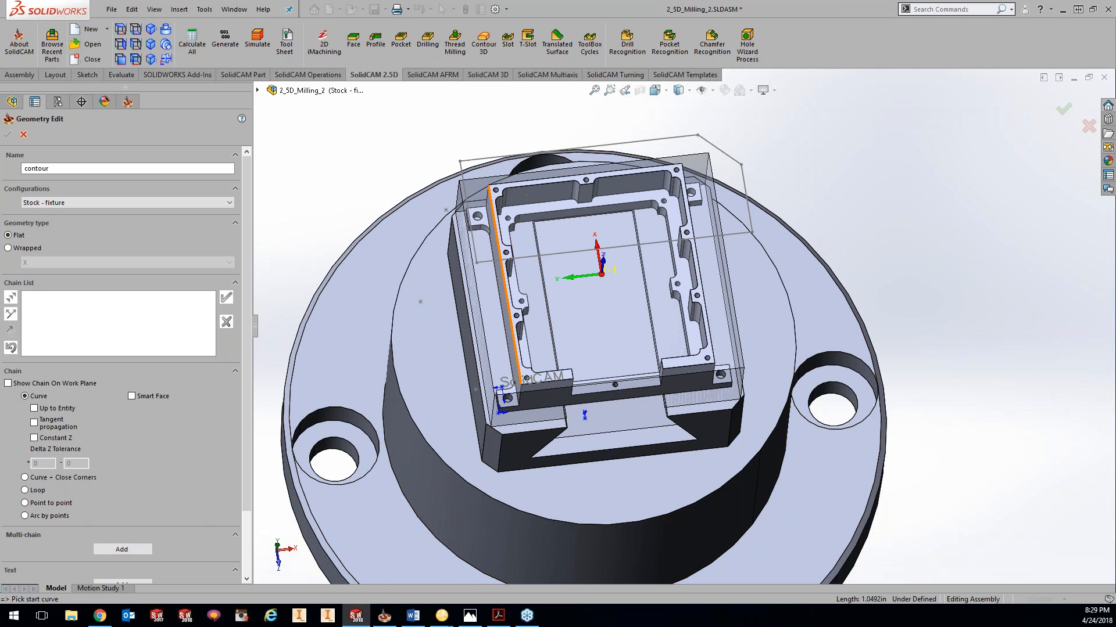
right_click(500, 258)
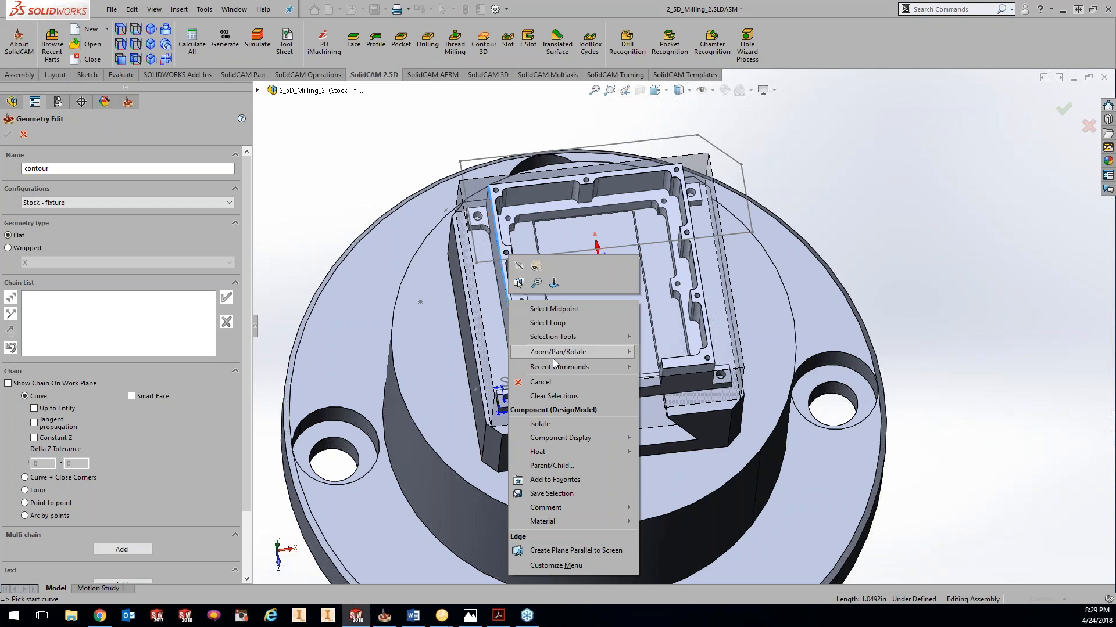
mouse_move(553, 358)
mouse_move(545, 458)
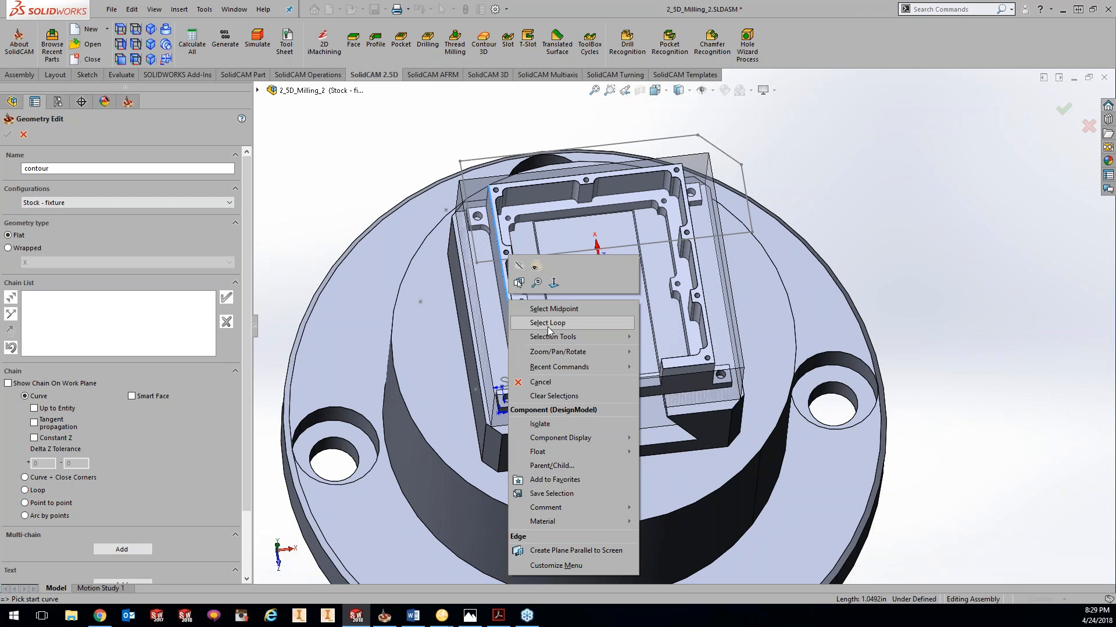
left_click(306, 229)
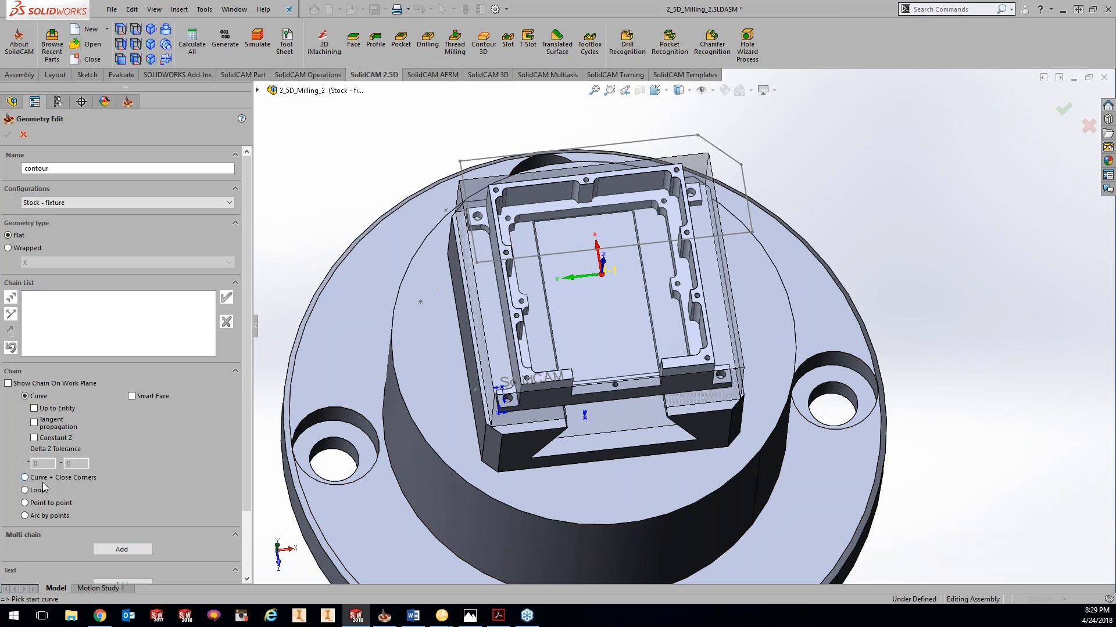
Chain the contour of the wall's top face with the Loop option, and delete that chain.
left_click(26, 491)
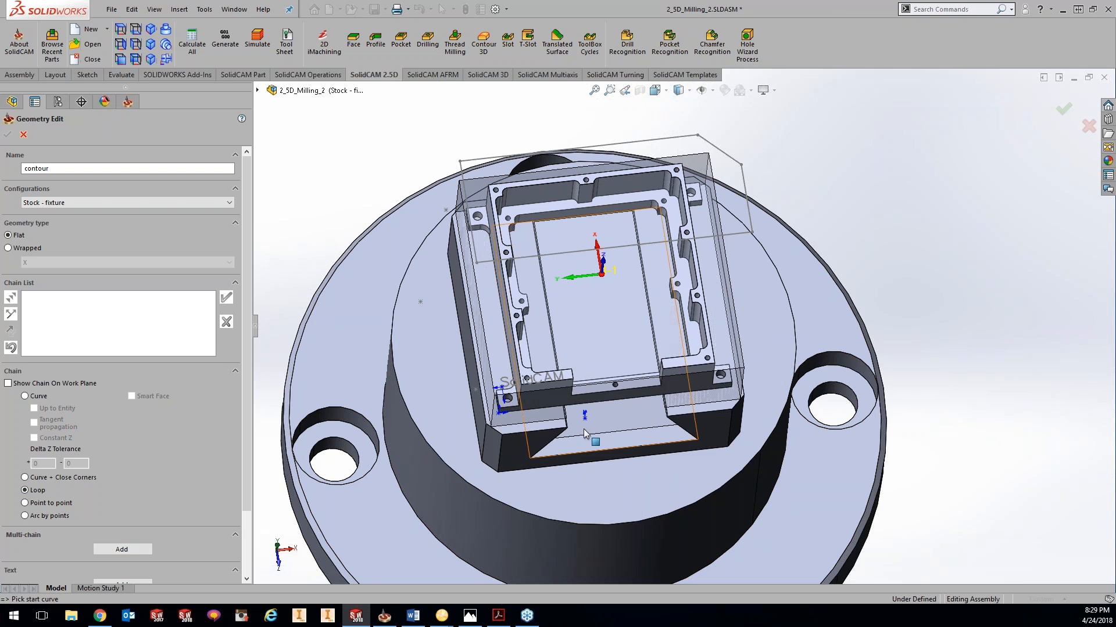
middle_click_drag(587, 439, 578, 375)
left_click(568, 329)
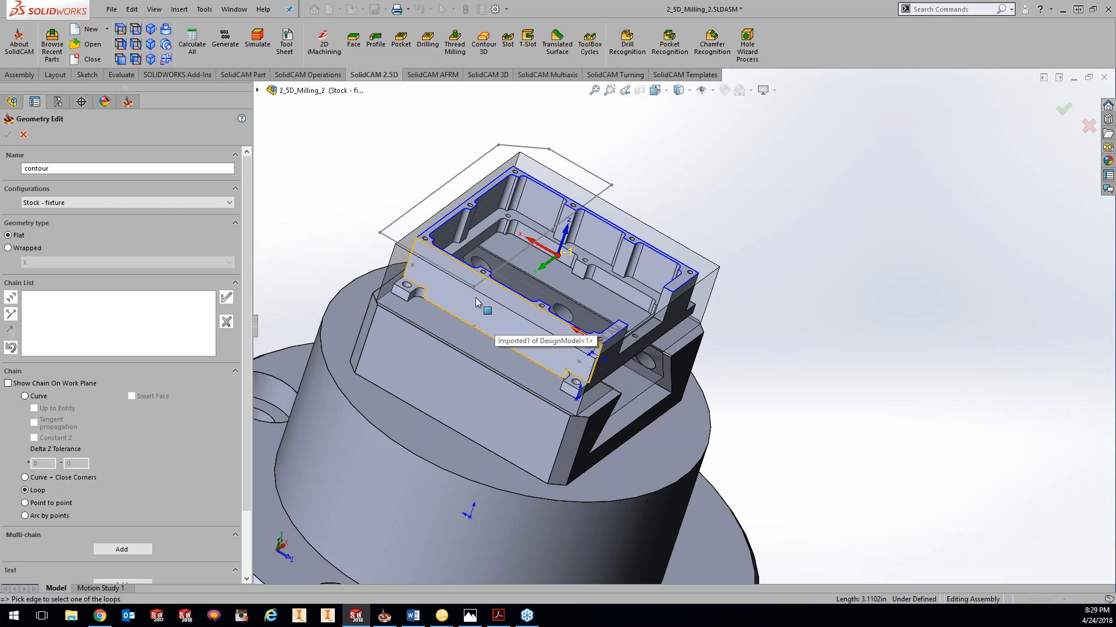
left_click(450, 218)
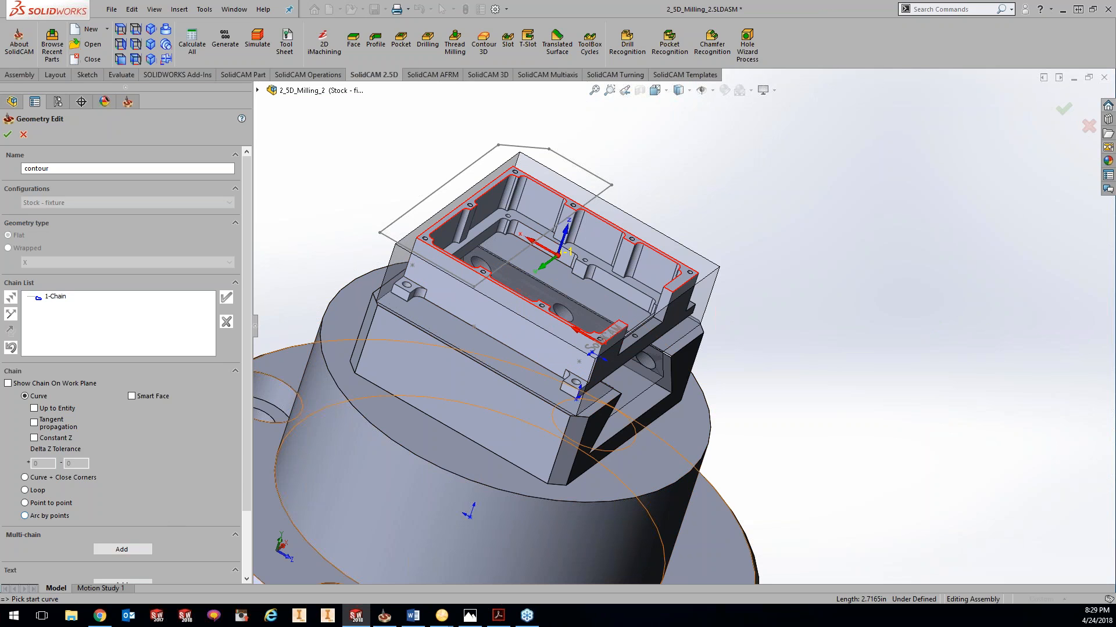
right_click(47, 294)
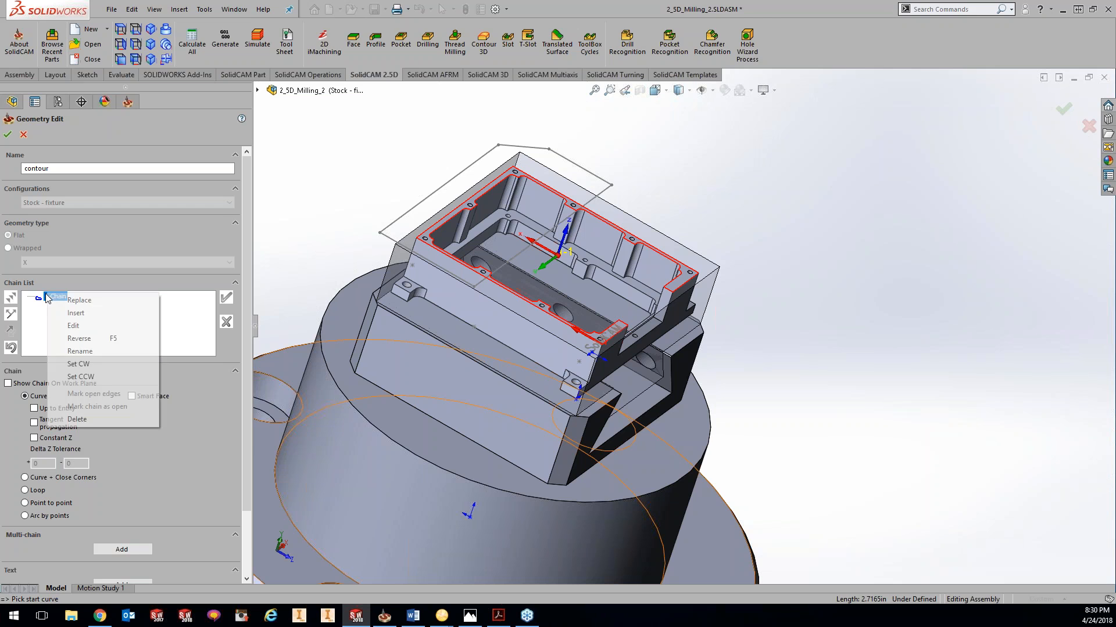
left_click(77, 419)
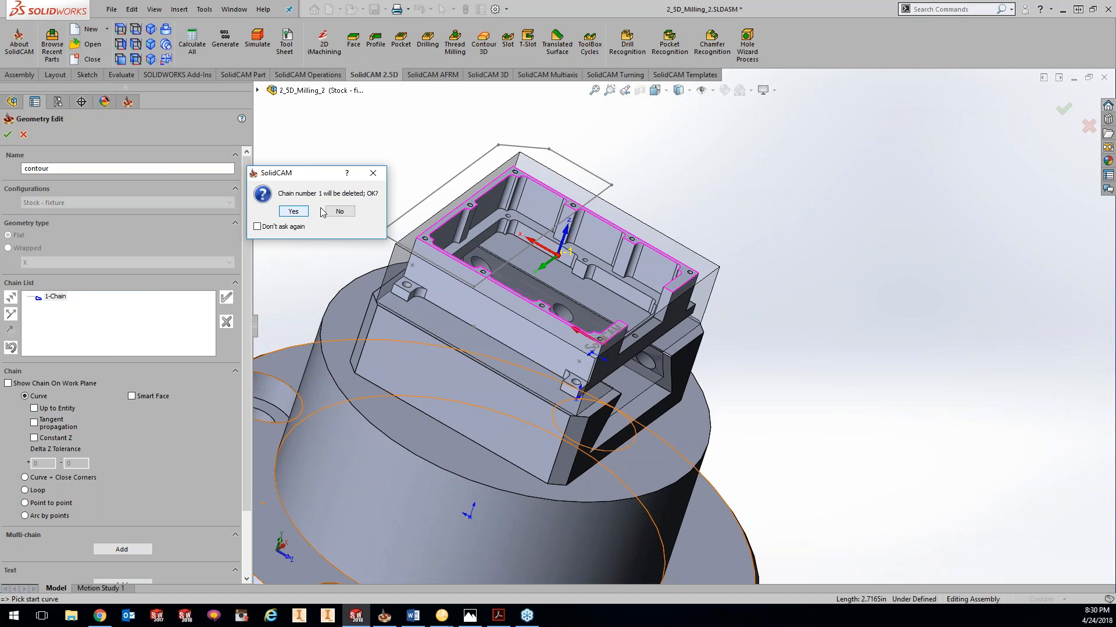
left_click(307, 211)
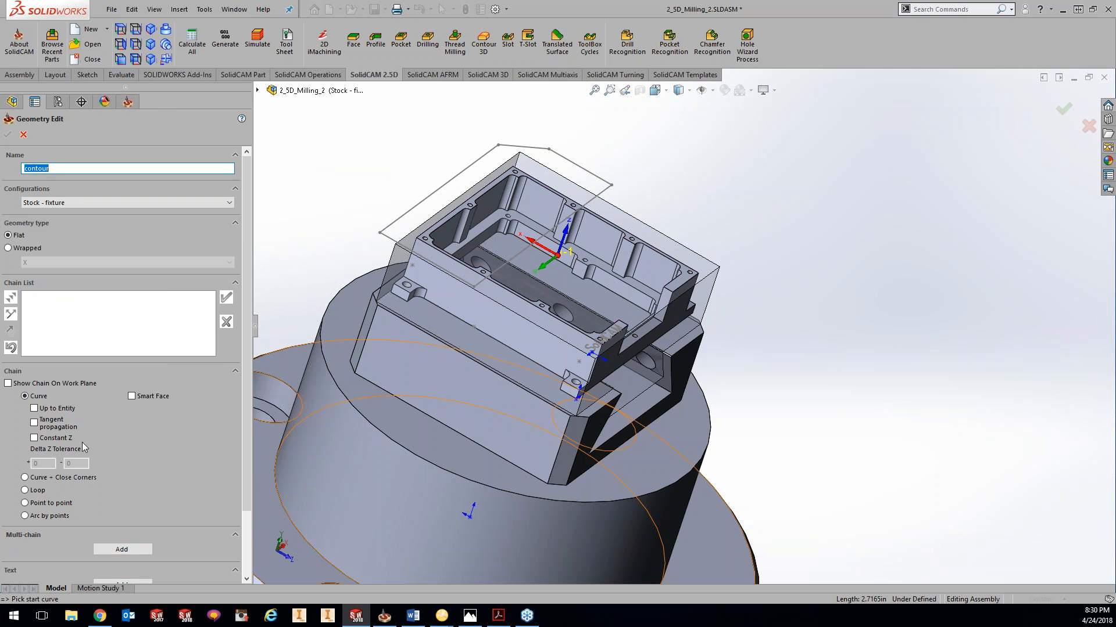
Chain the wall's outer top contour from its left front edge, bridging the front gap with Point to point and continuing with Curve.
middle_click_drag(460, 444, 392, 411)
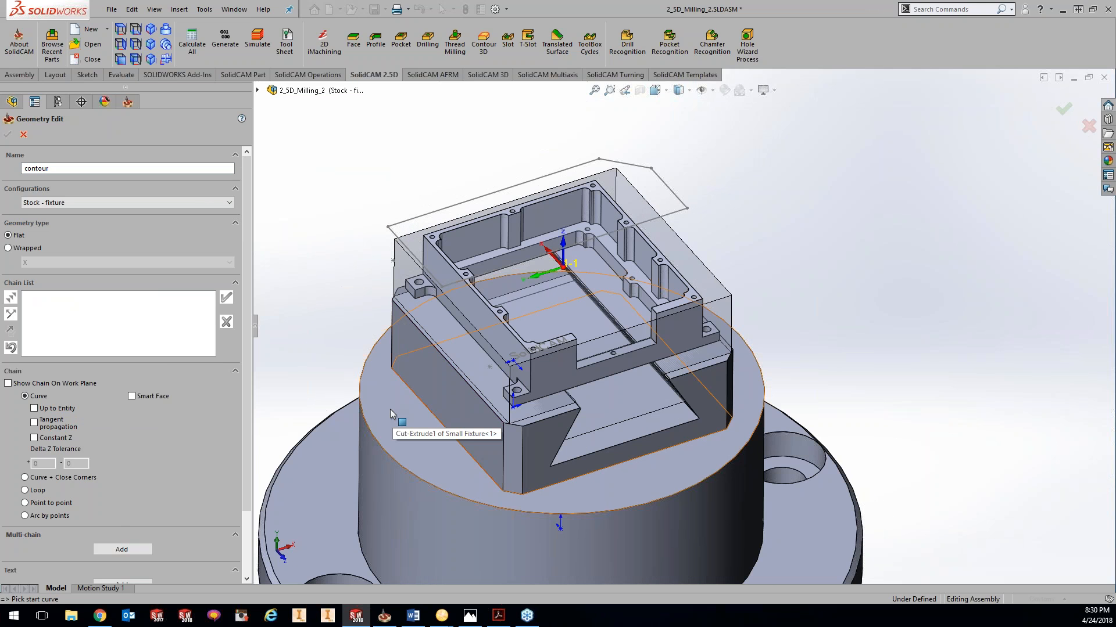
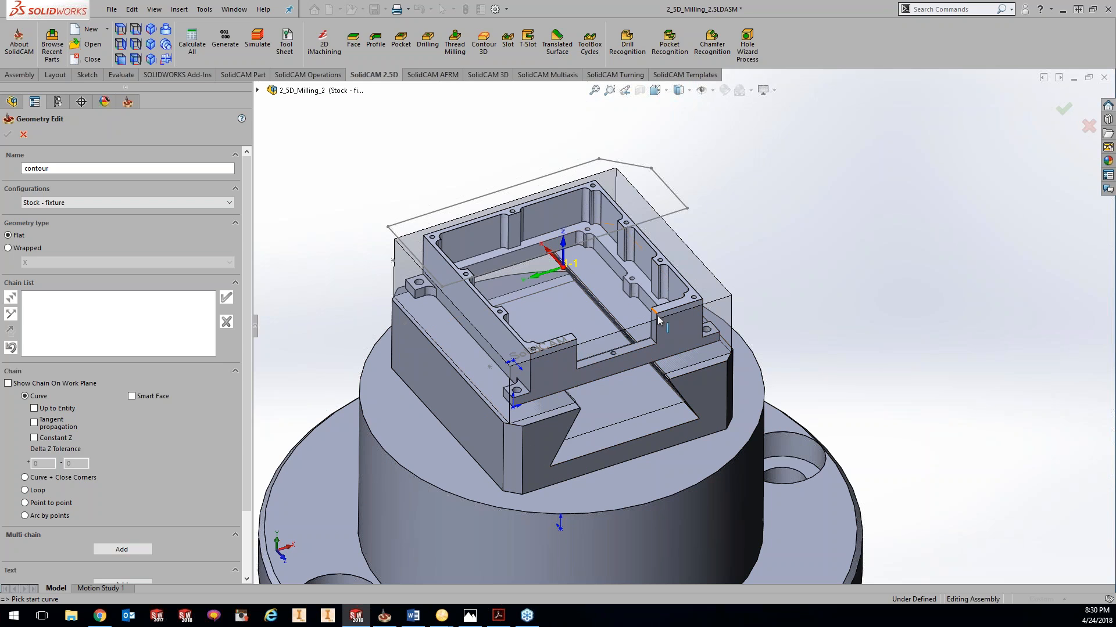
left_click(548, 351)
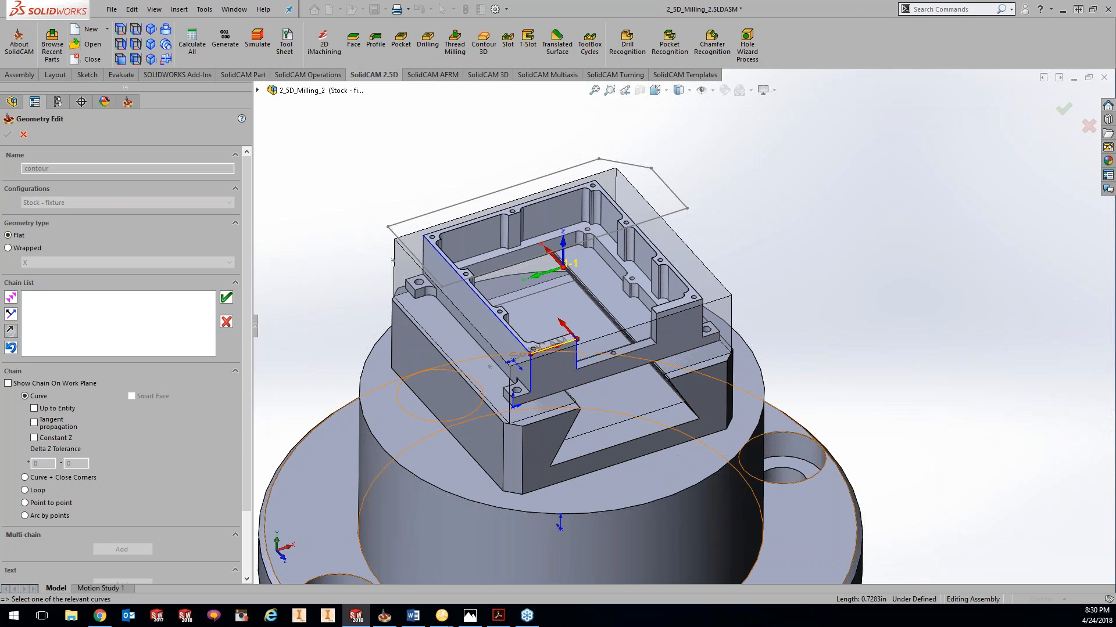
left_click(24, 504)
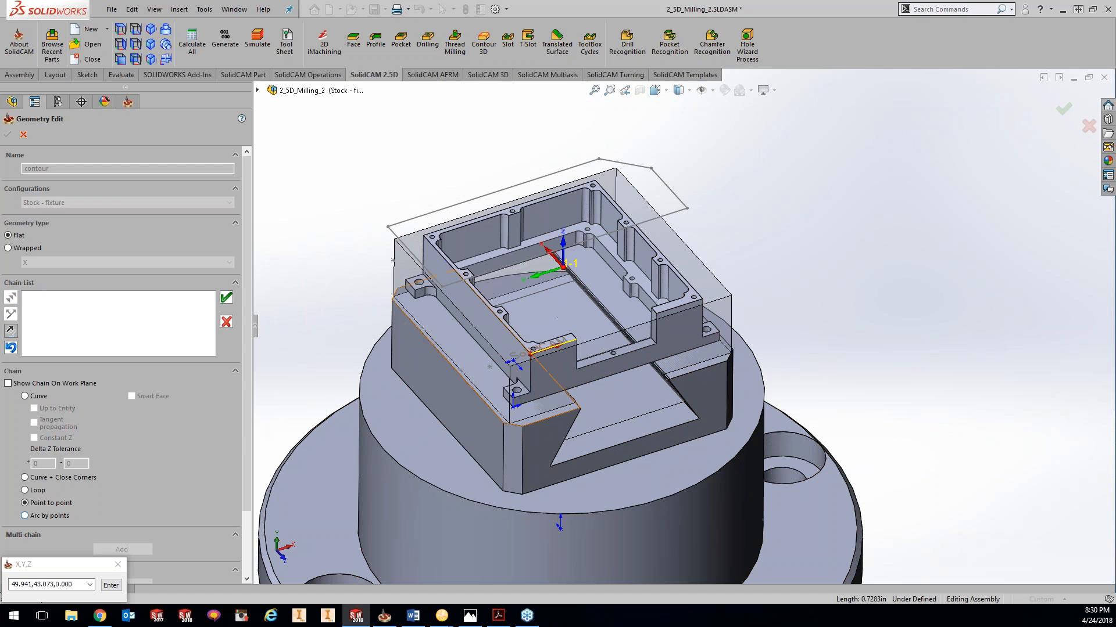
left_click(657, 314)
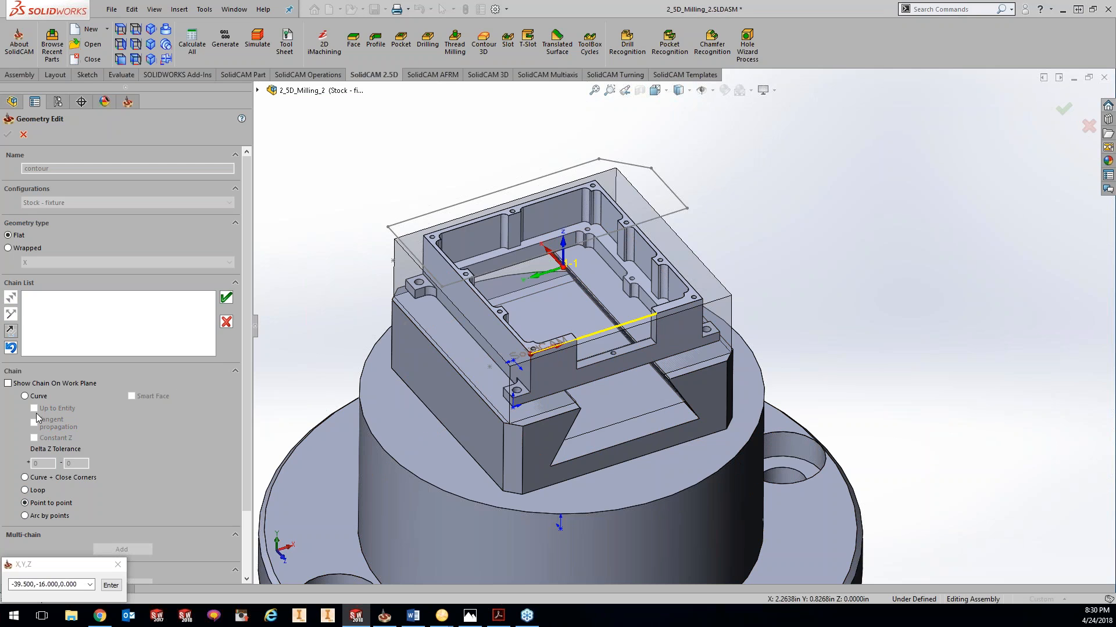
left_click(24, 396)
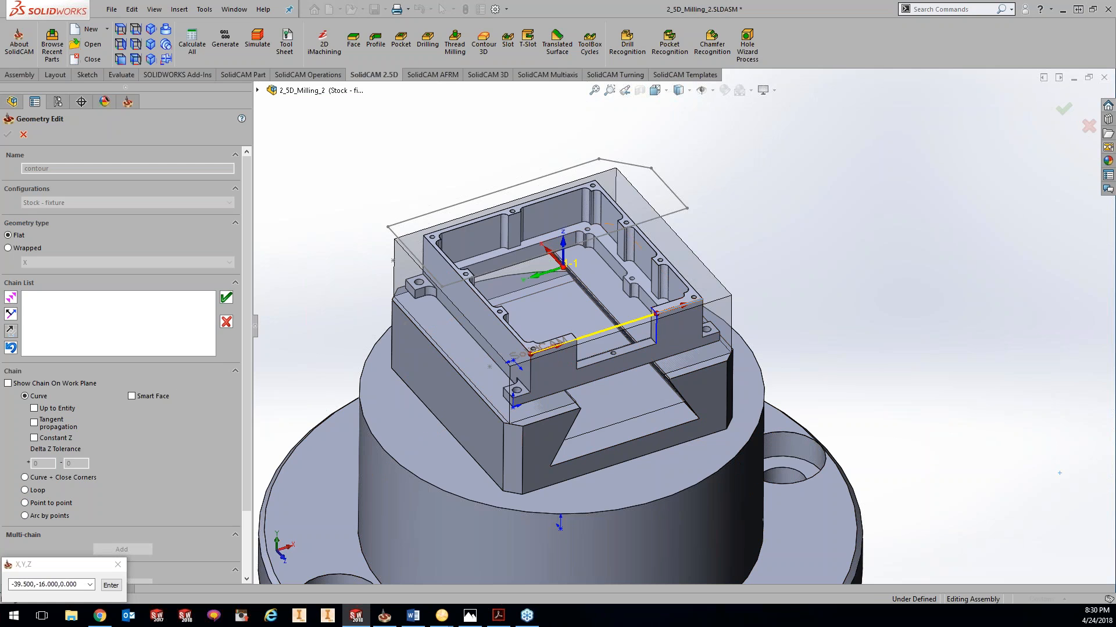
left_click(674, 273)
left_click(674, 273)
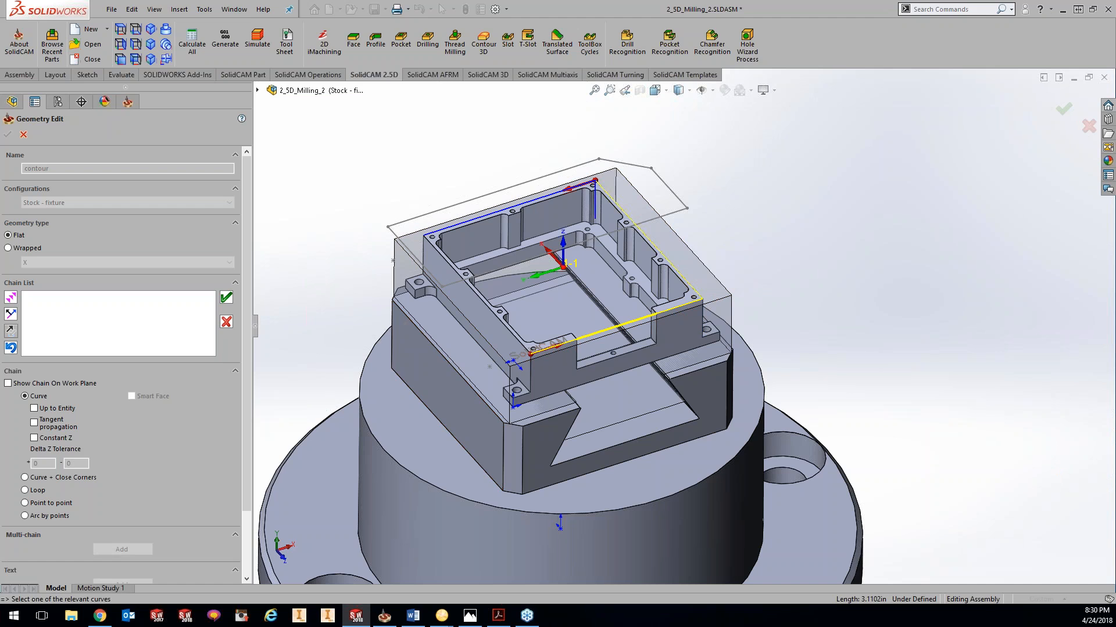
left_click(9, 295)
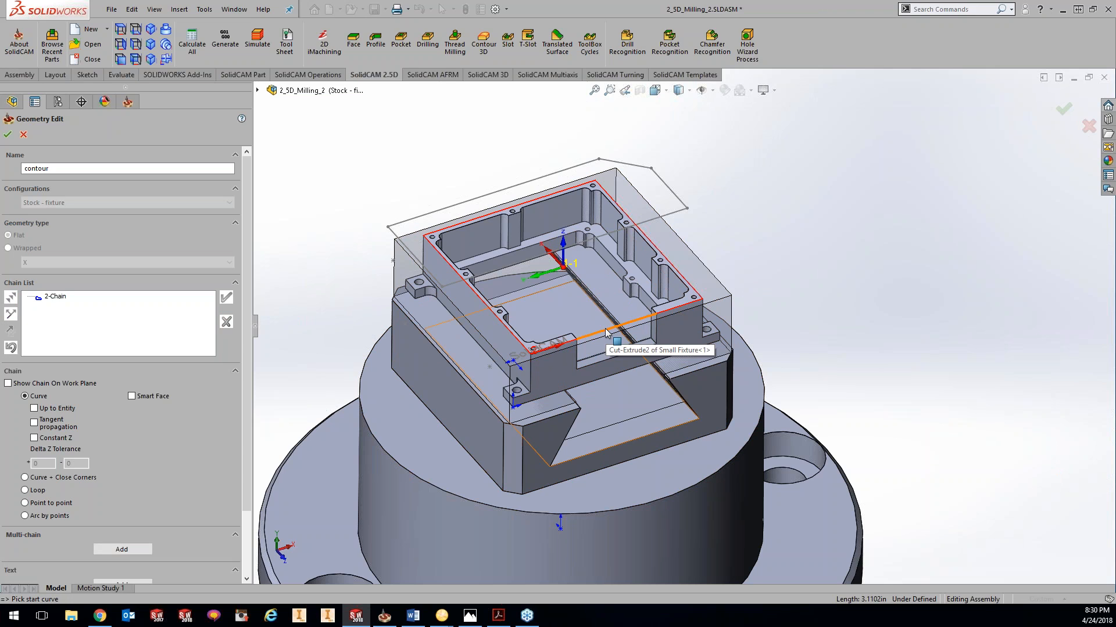
Delete the bridged outer contour chain from the chain list.
right_click(56, 298)
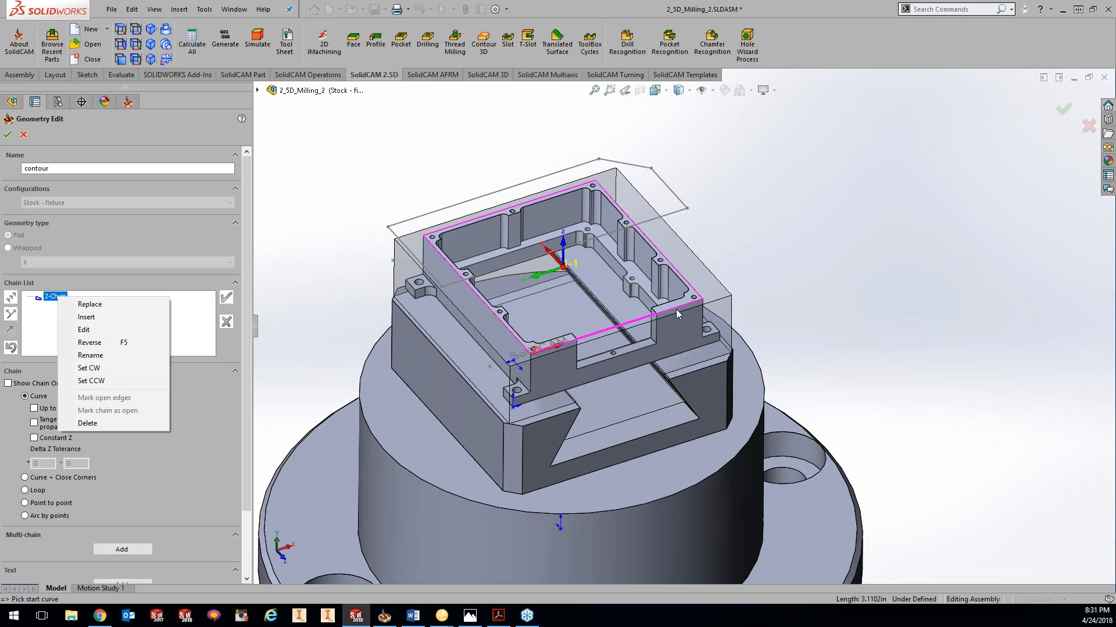
left_click(825, 297)
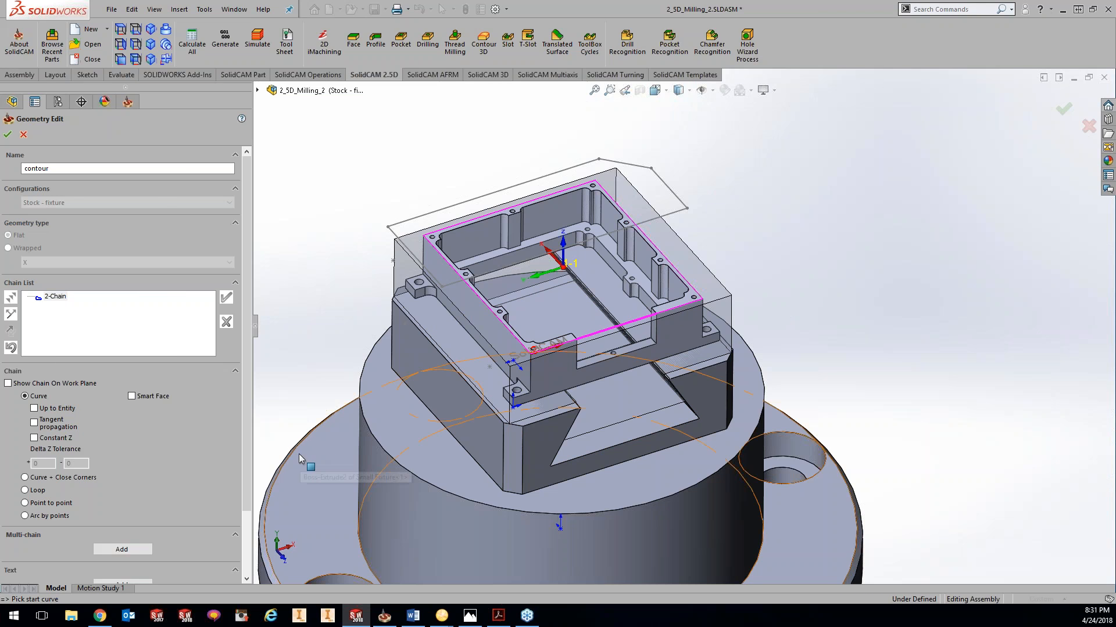
middle_click_drag(472, 409, 437, 507)
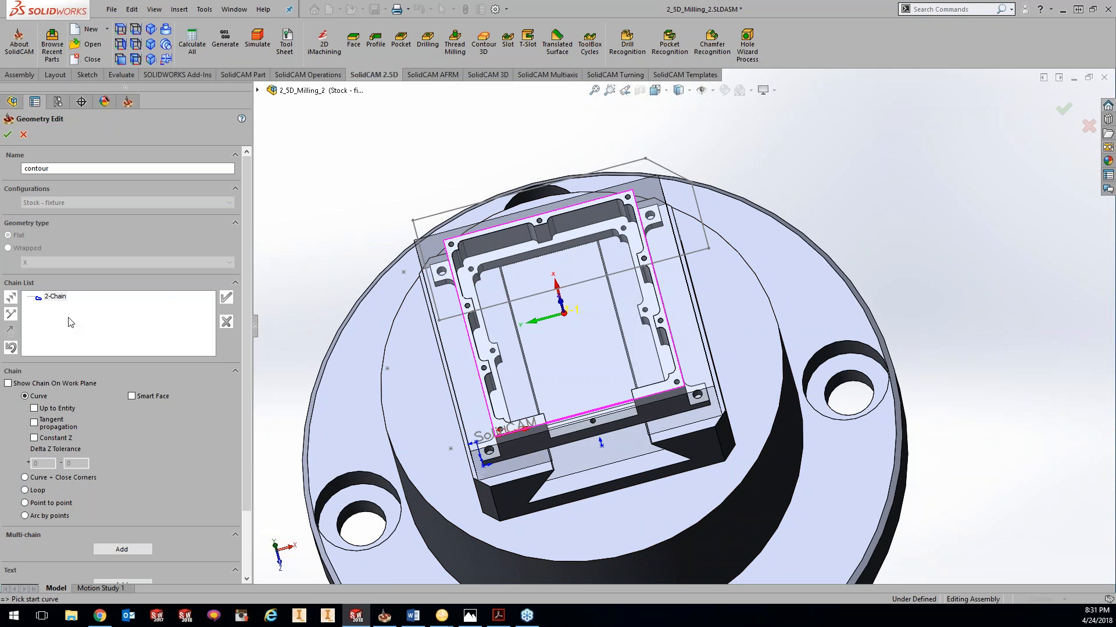
right_click(60, 299)
left_click(93, 425)
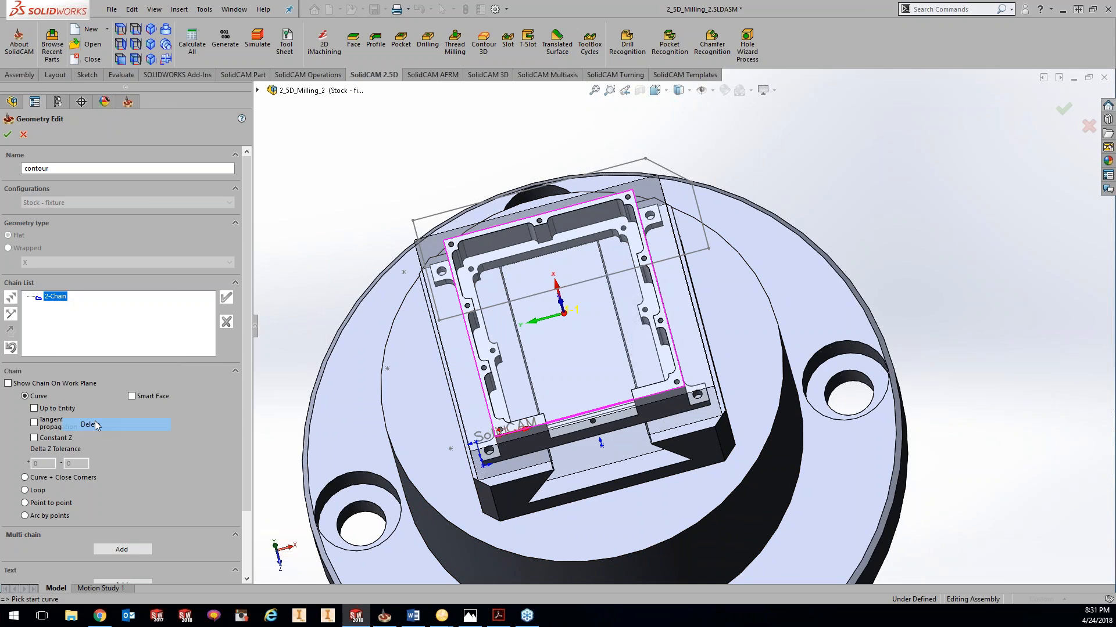
left_click(291, 212)
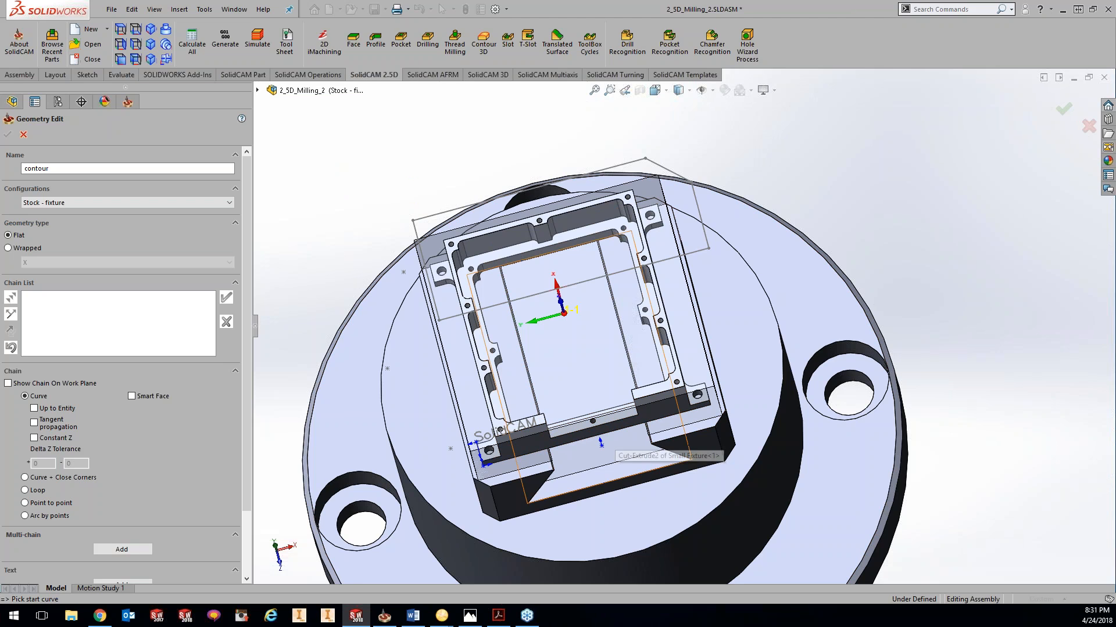
Try an Arc by points chain through the three sketch points beside the part's left side, and reject the chain.
left_click(25, 517)
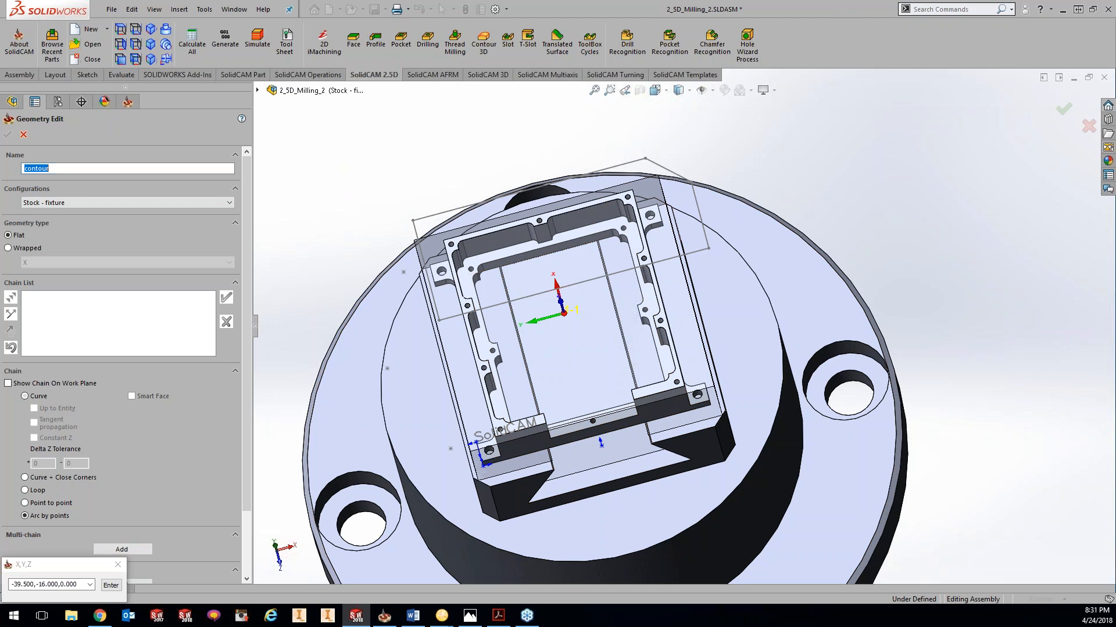
left_click(450, 448)
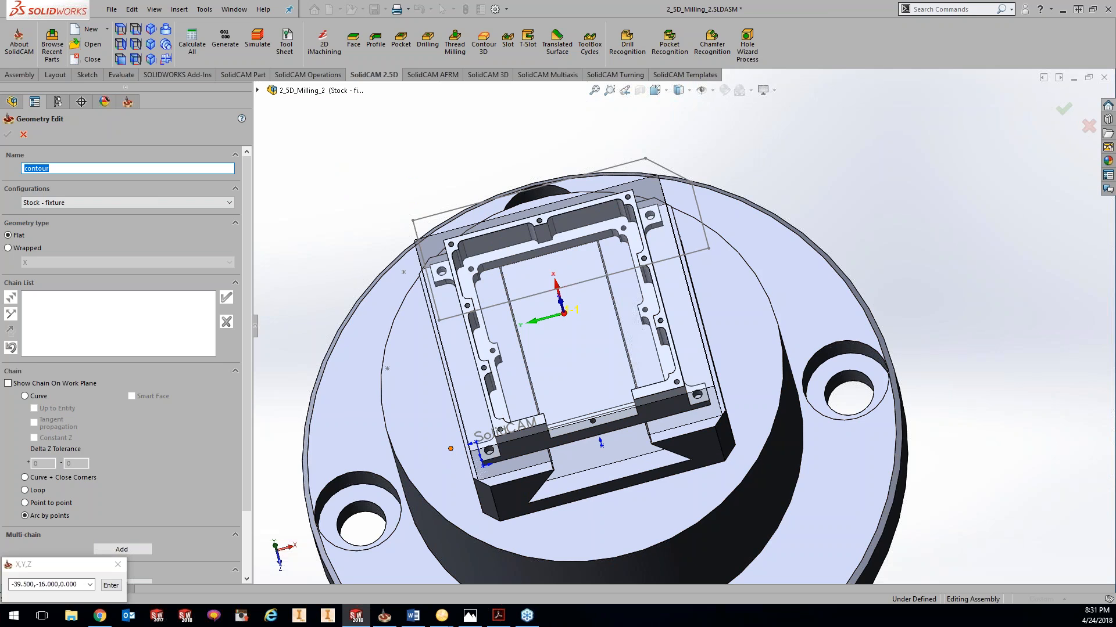
left_click(387, 369)
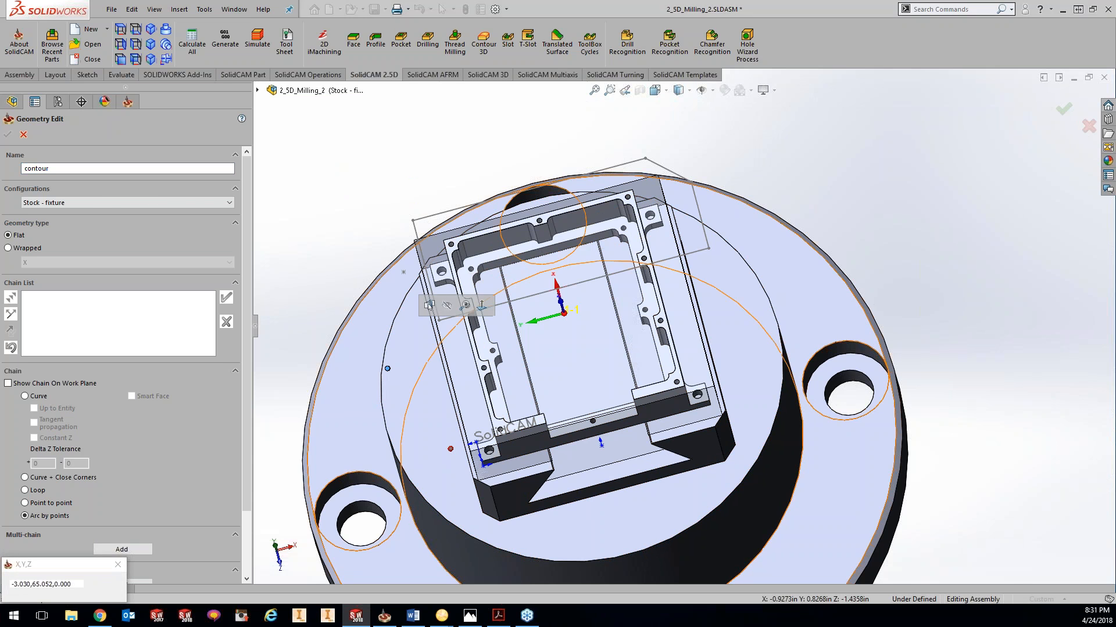
left_click(403, 272)
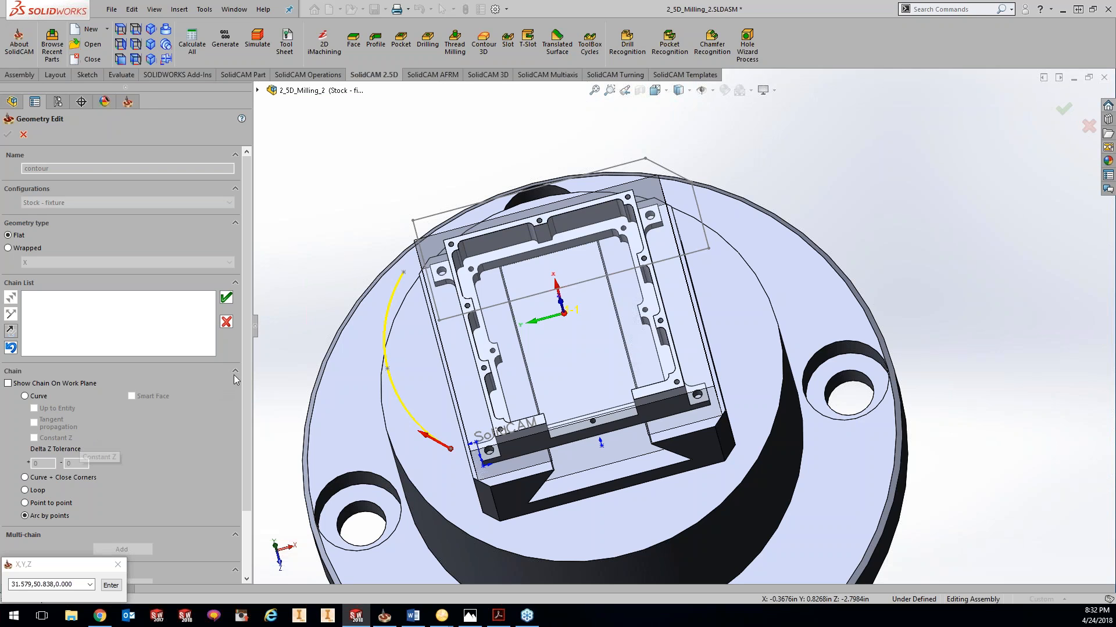
left_click_drag(247, 395, 232, 474)
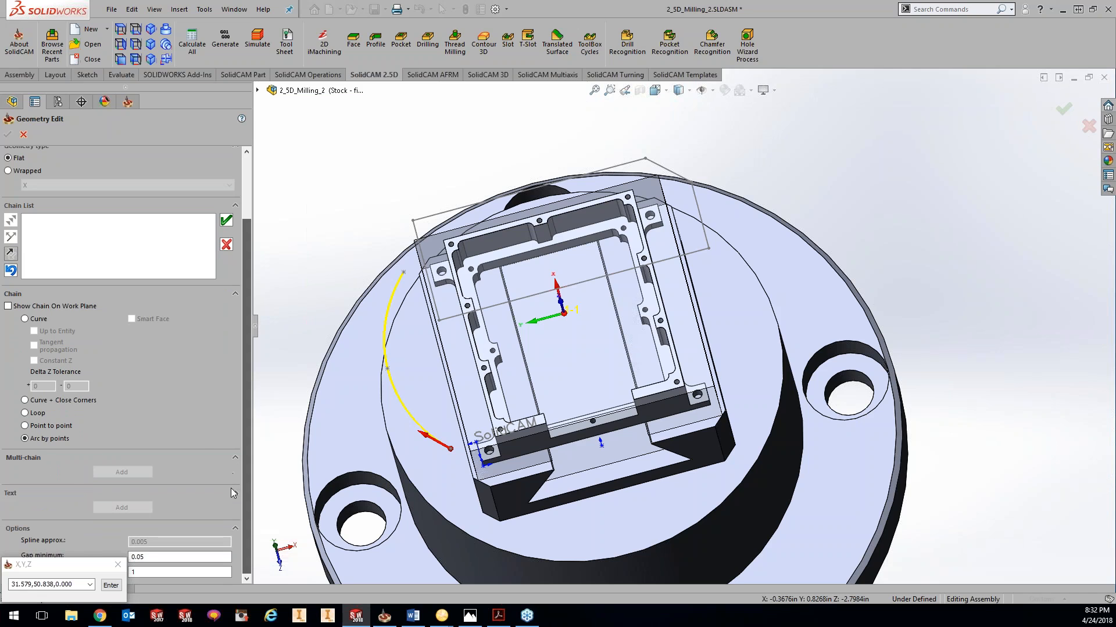
left_click(226, 245)
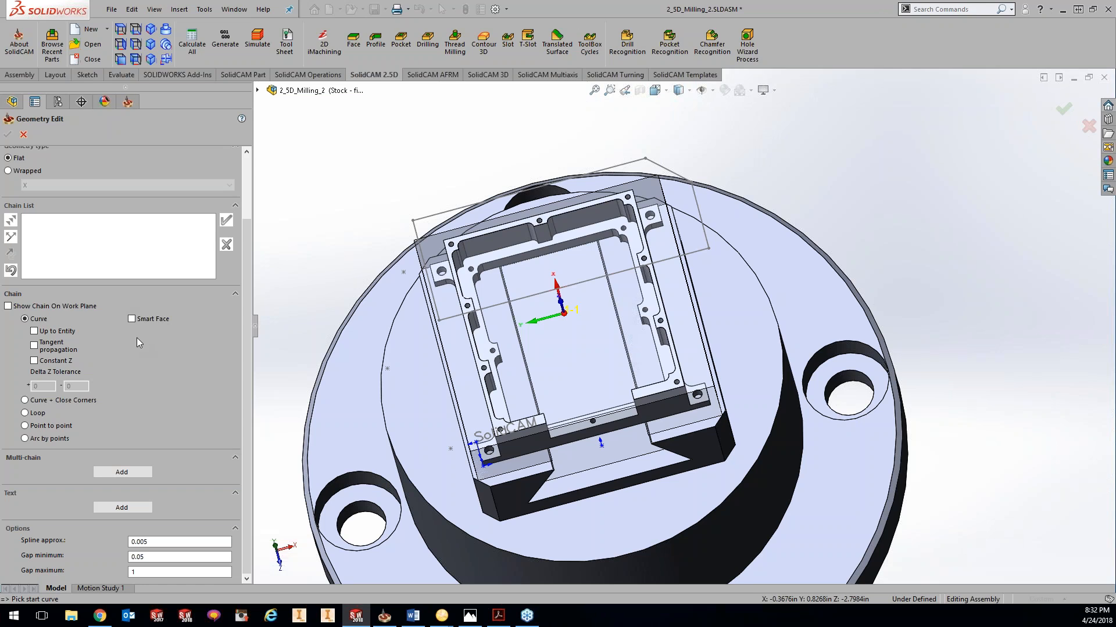
Start a multi-chain selection with the Text type and select the SolidCAM sketch text near the part's front left corner.
left_click(123, 472)
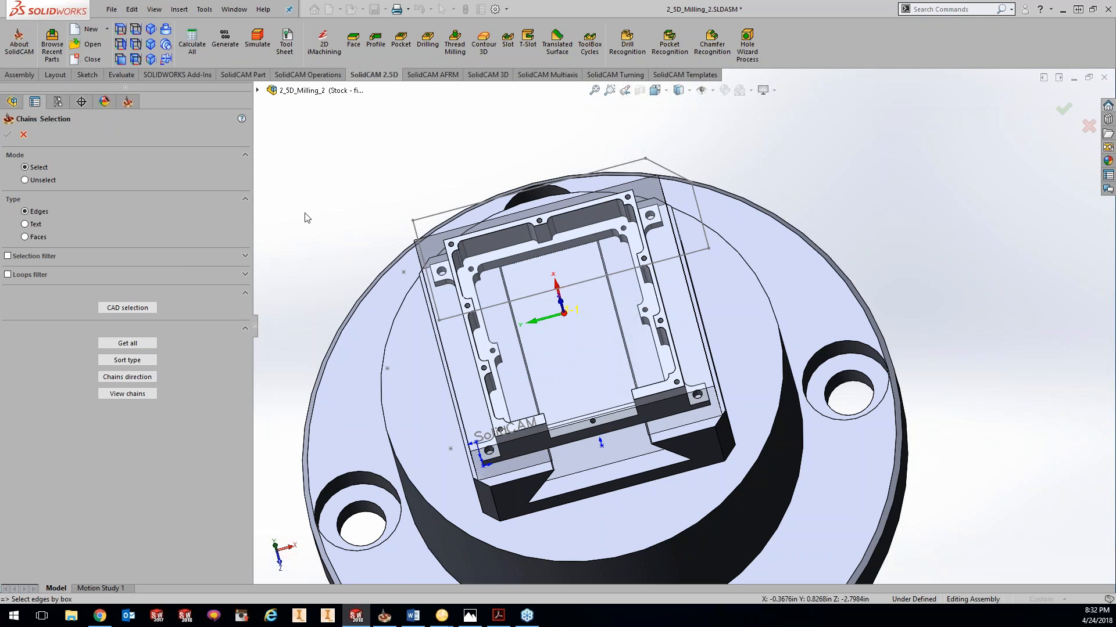
left_click(25, 224)
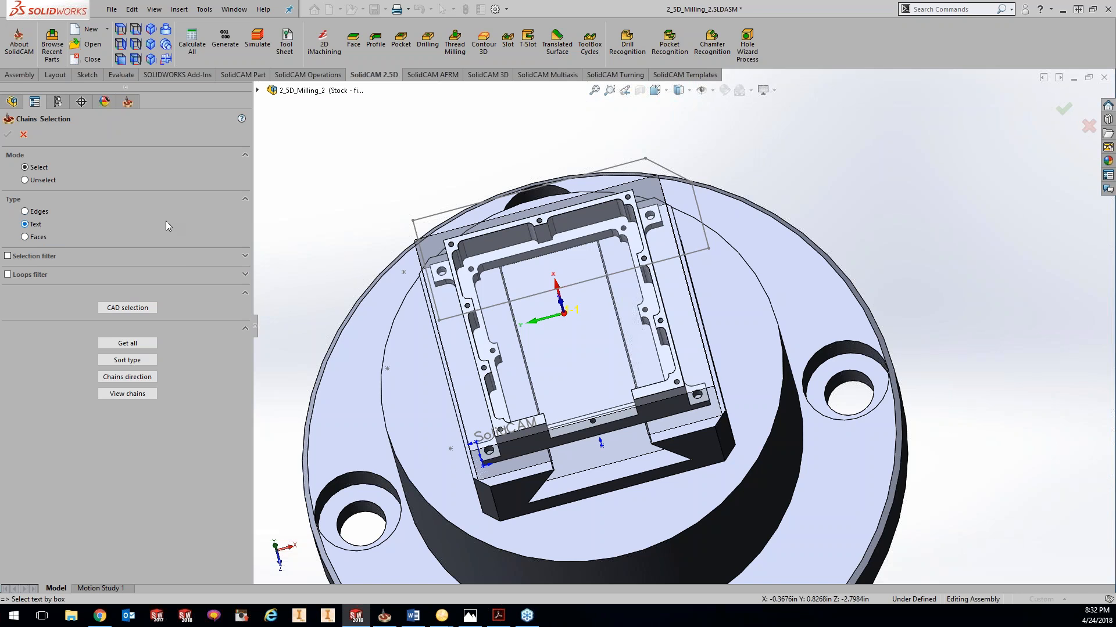
left_click(519, 429)
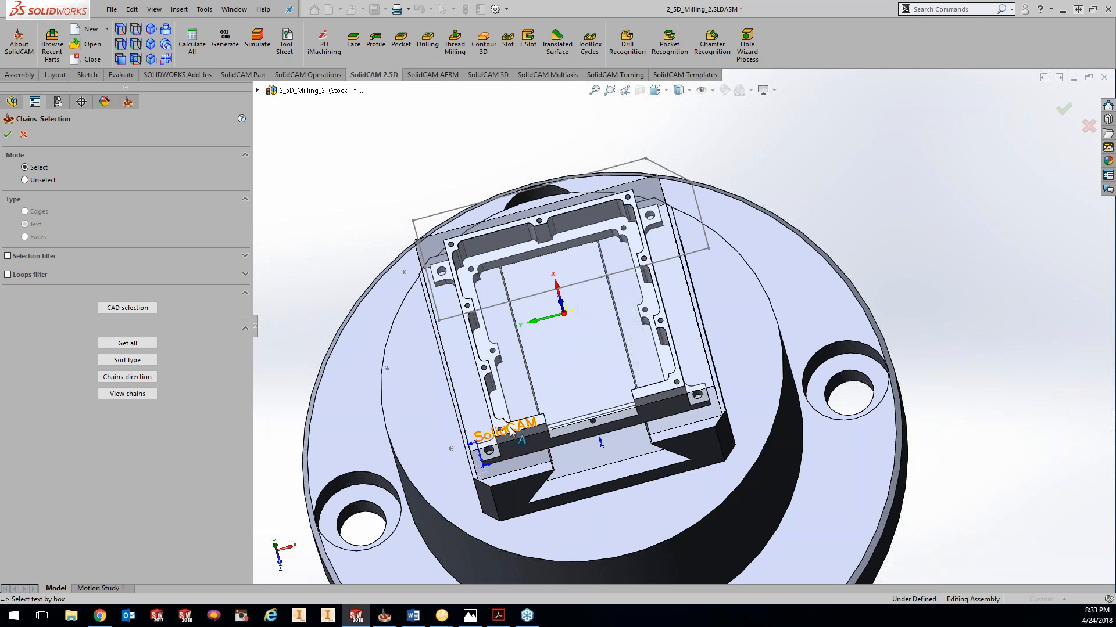
left_click(535, 425)
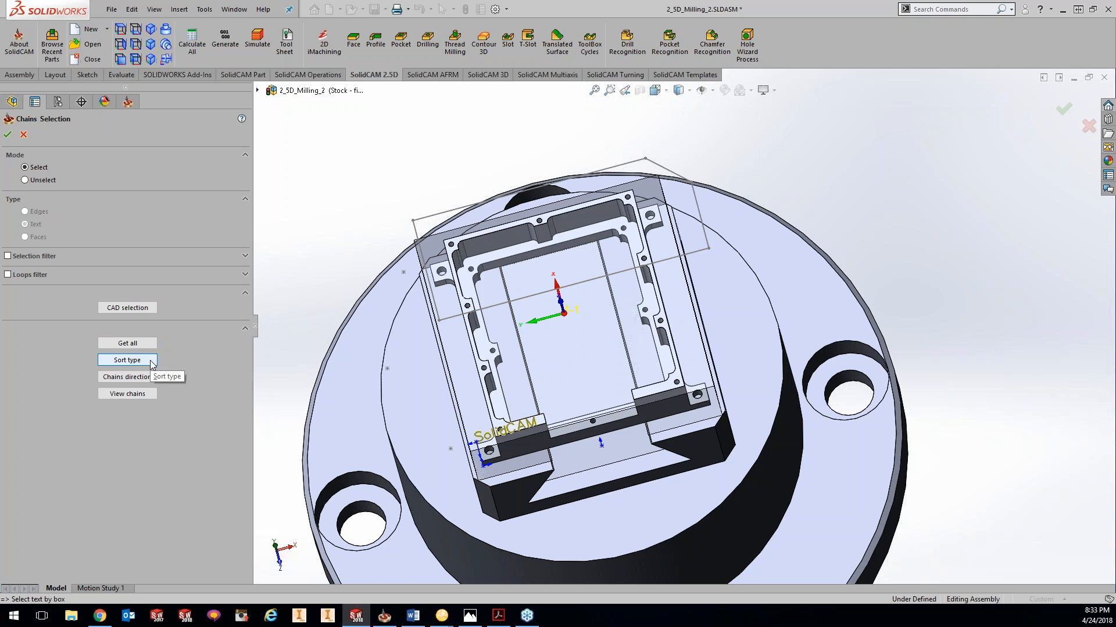
Check the chain direction options without changing them, preview the text chains' start arrows up close, and accept the multi-chain selection.
left_click(132, 380)
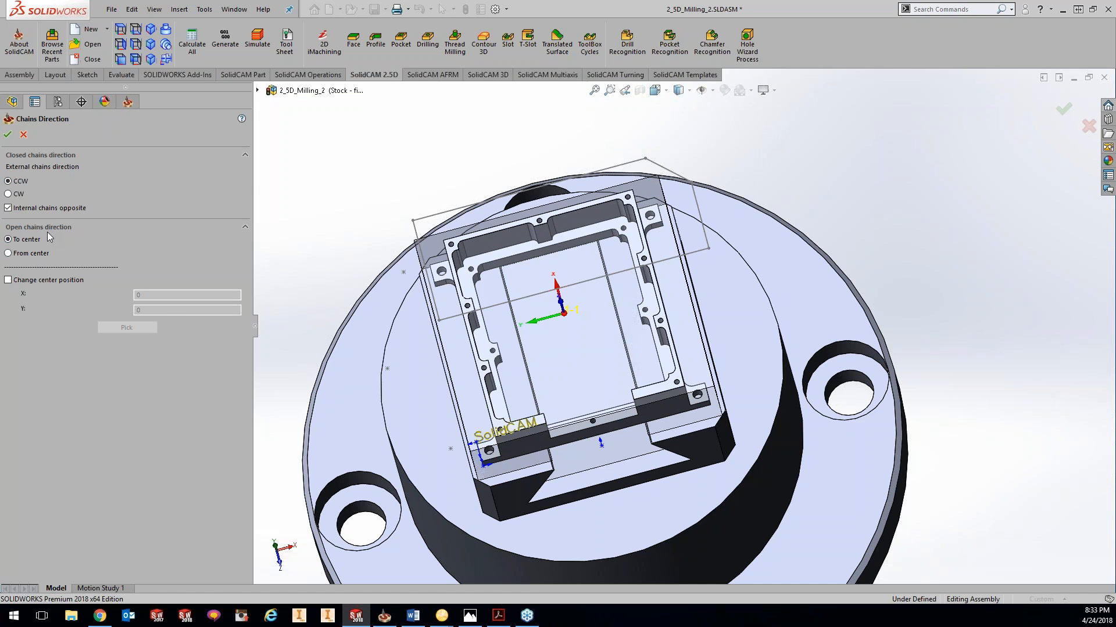
left_click(24, 134)
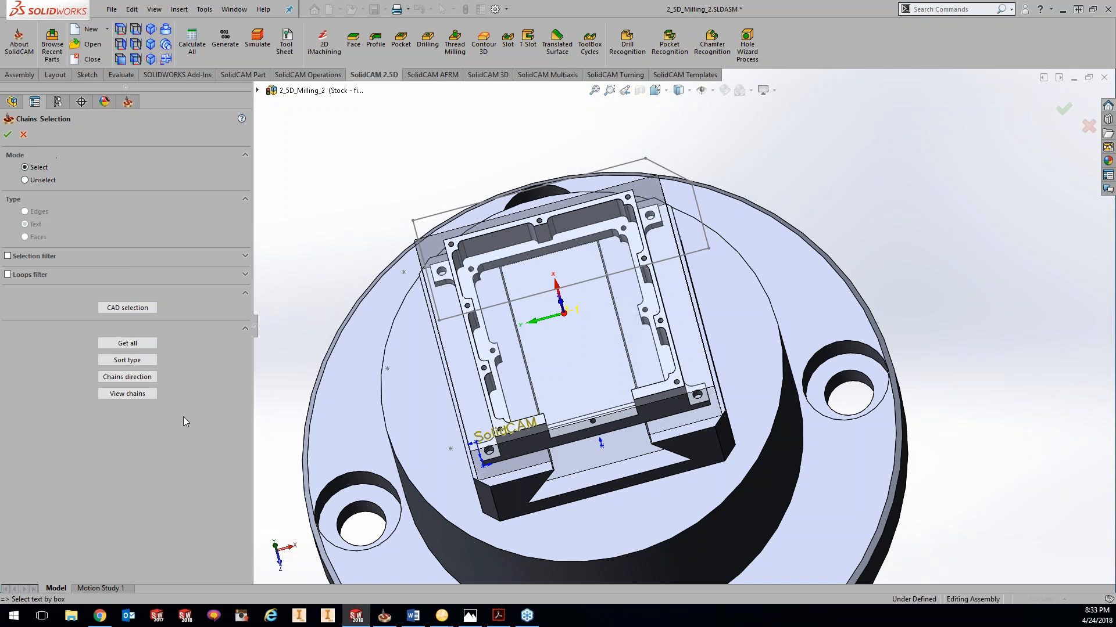
left_click(134, 395)
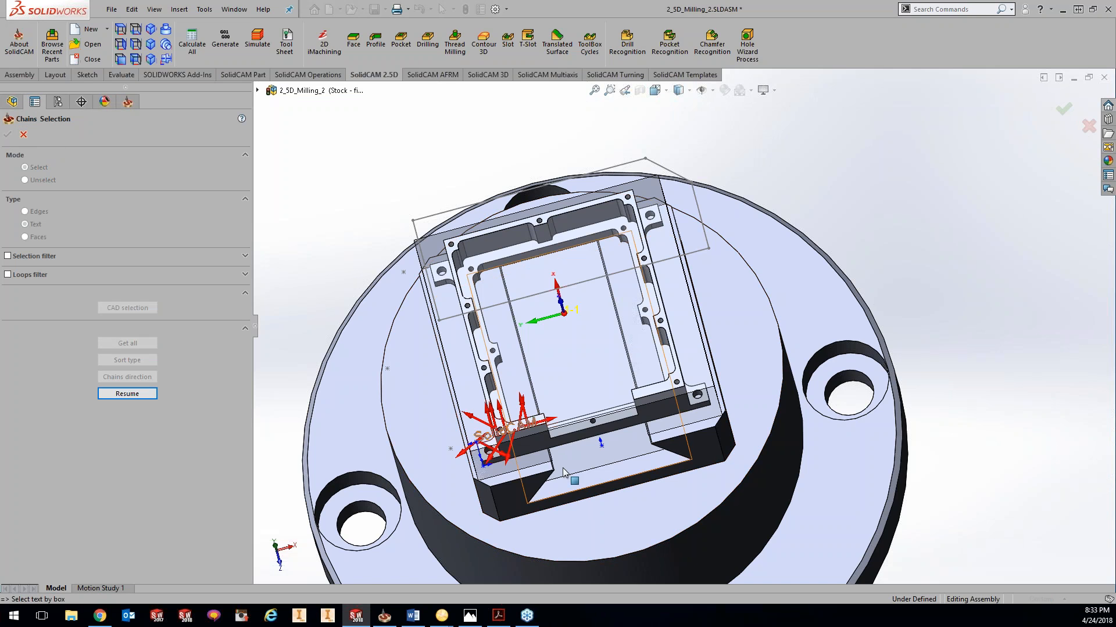
scroll(546, 459, "down", 2)
scroll(542, 441, "down", 2)
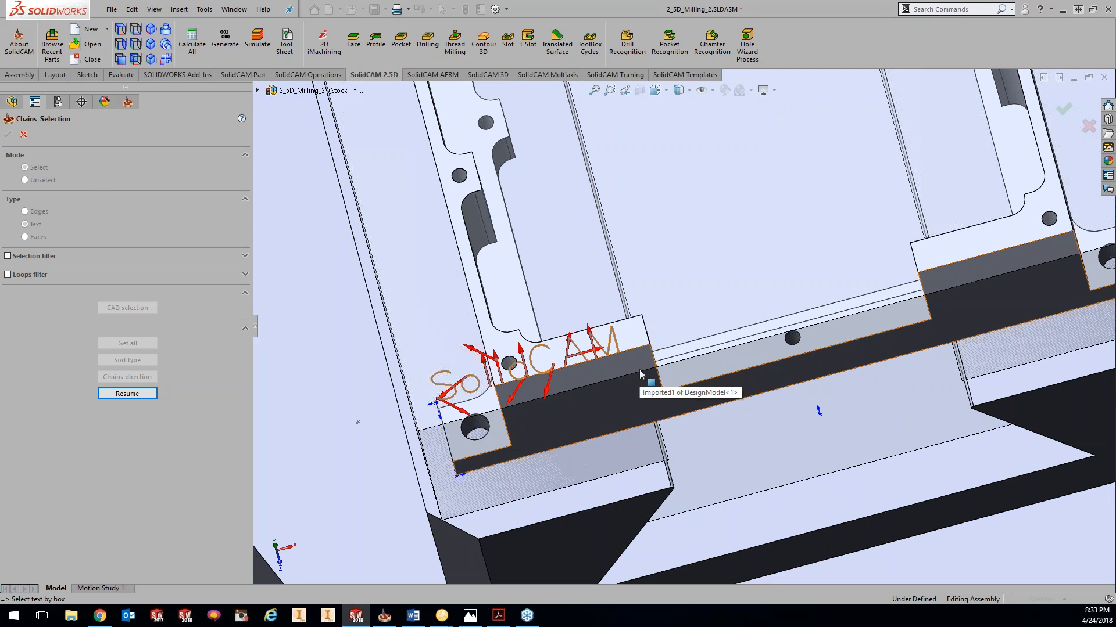
left_click(139, 396)
left_click(8, 136)
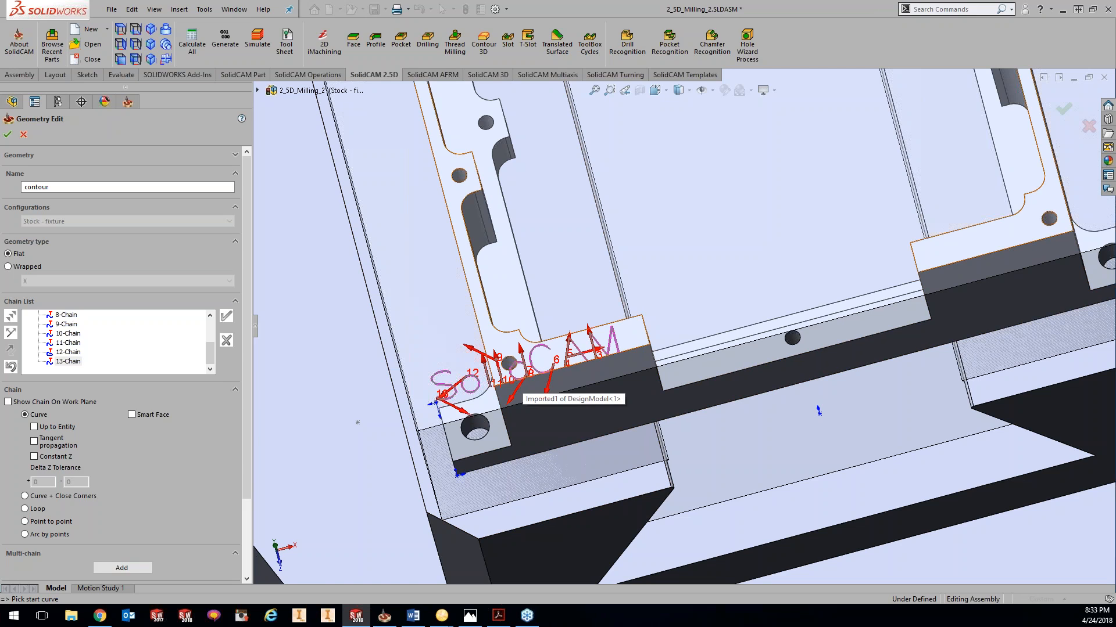
Examine which editing commands are available for individual text chains, and discard the geometry.
scroll(245, 449, "down", 3)
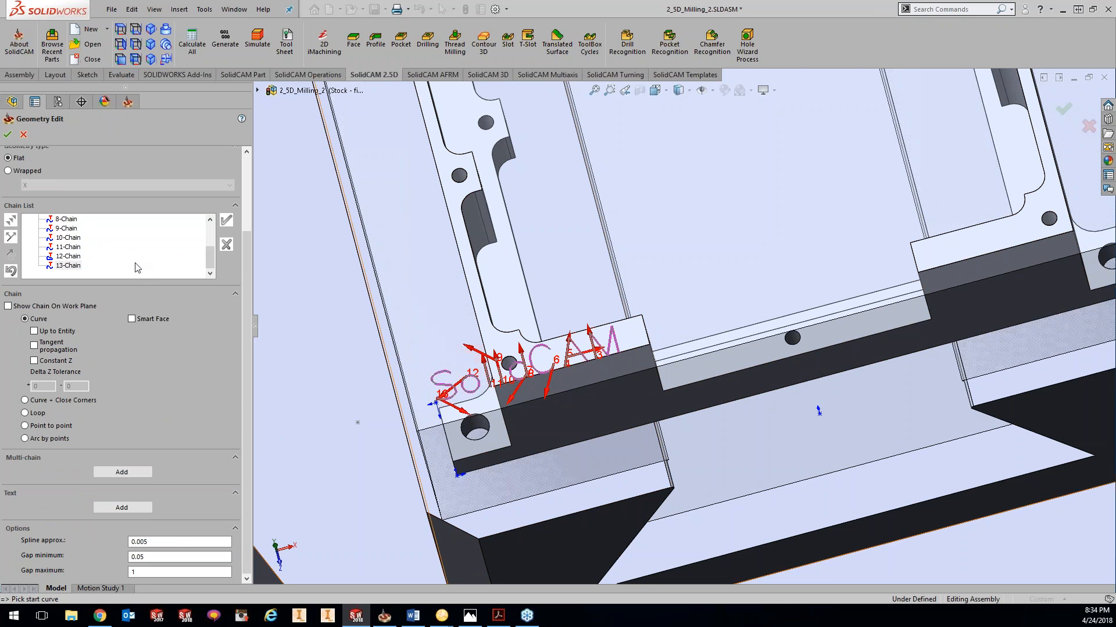
right_click(65, 246)
right_click(70, 247)
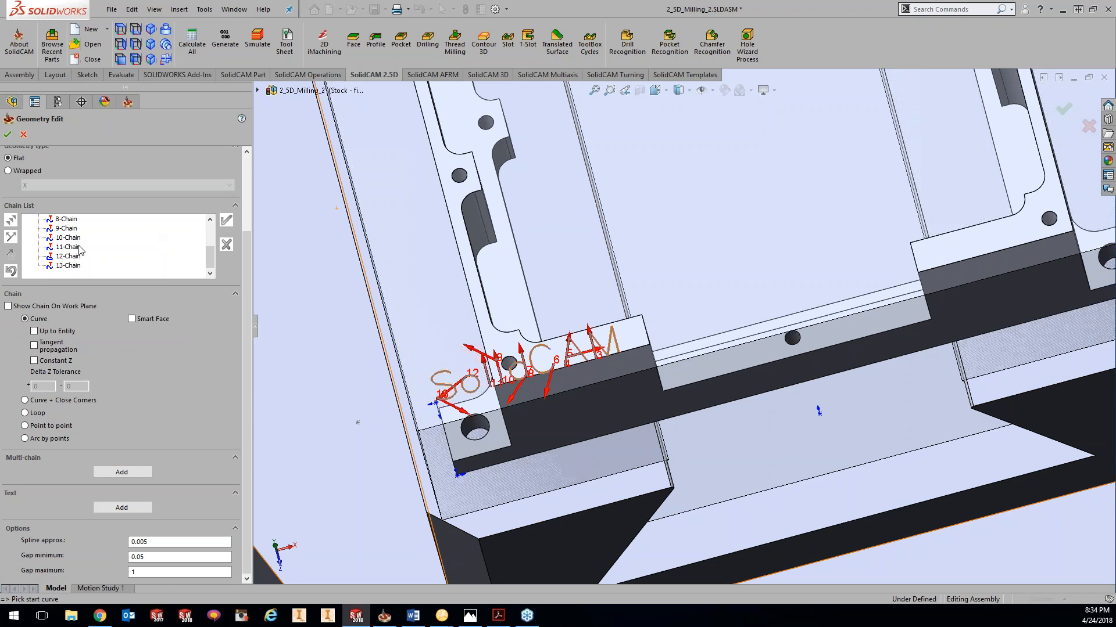
right_click(58, 239)
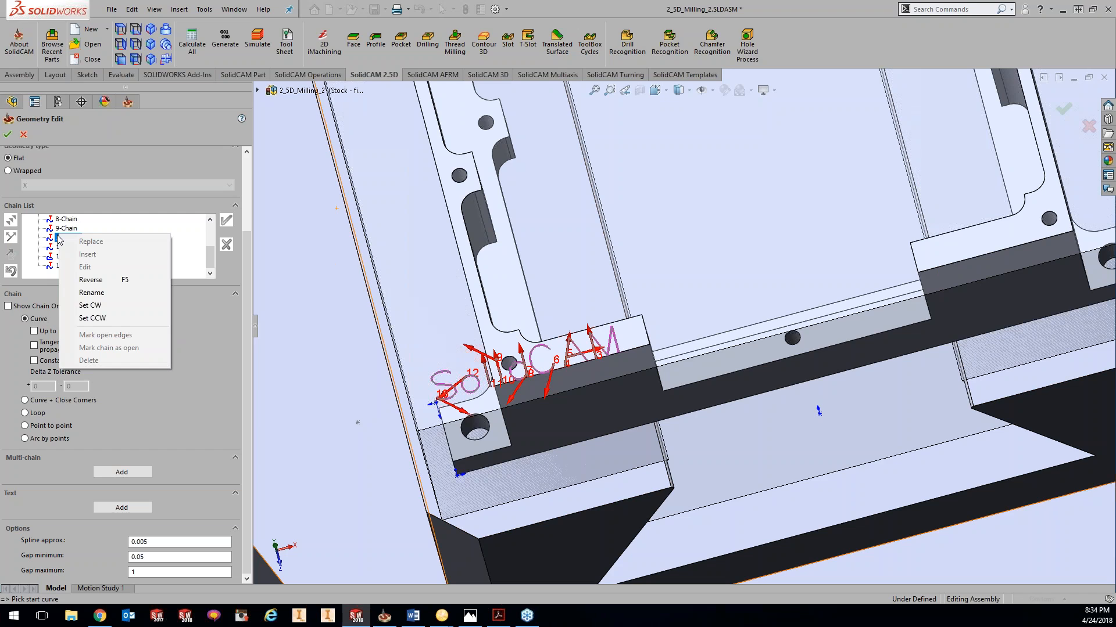
left_click(123, 231)
left_click(80, 256)
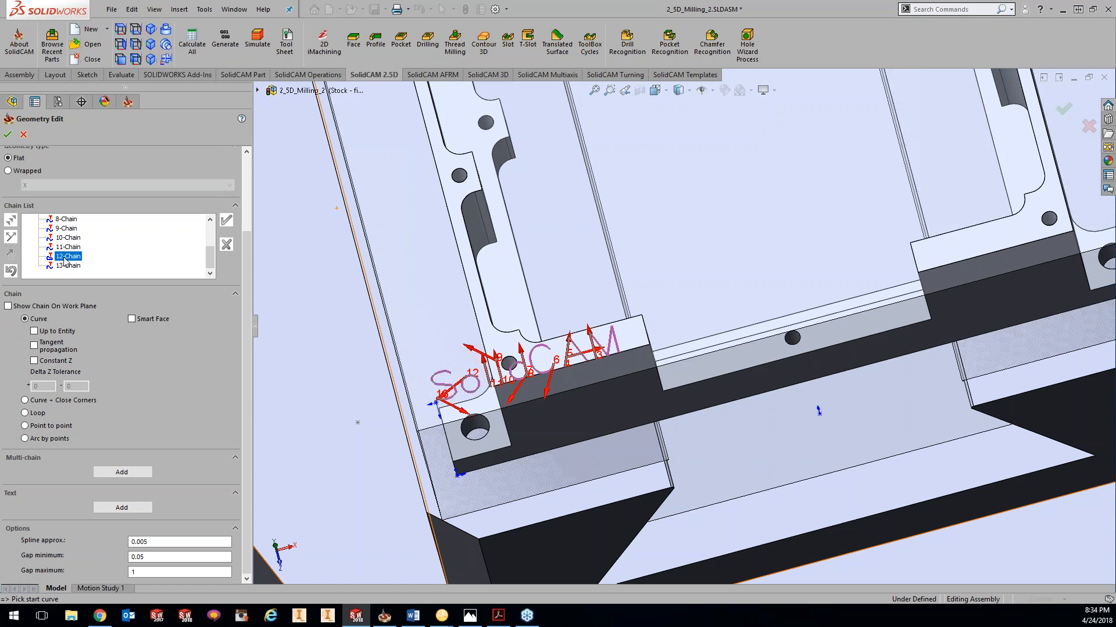
right_click(70, 246)
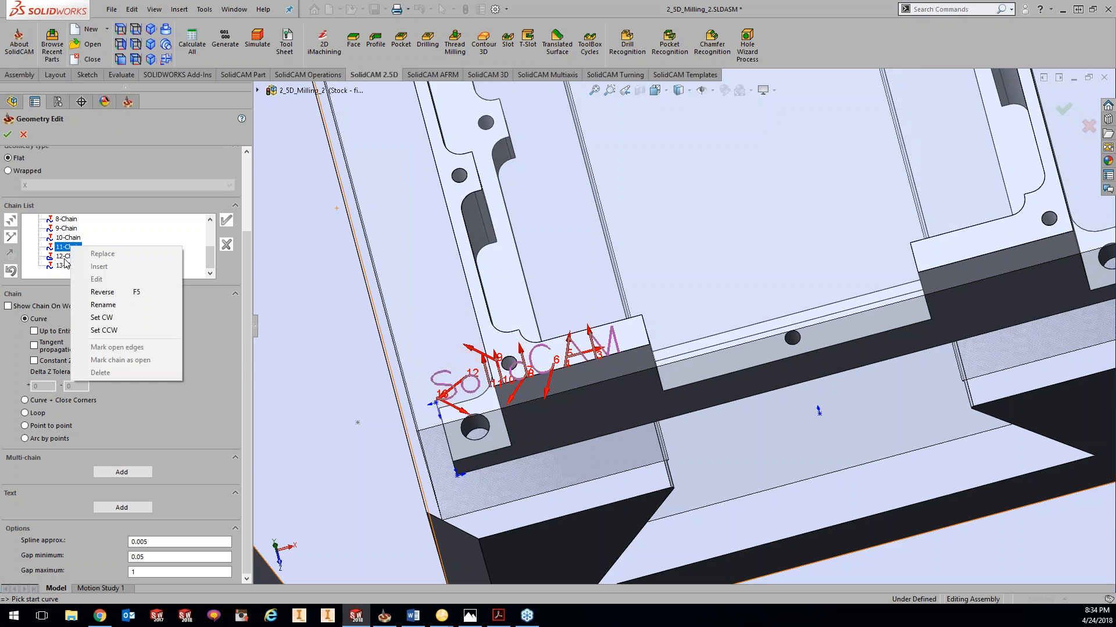
right_click(66, 257)
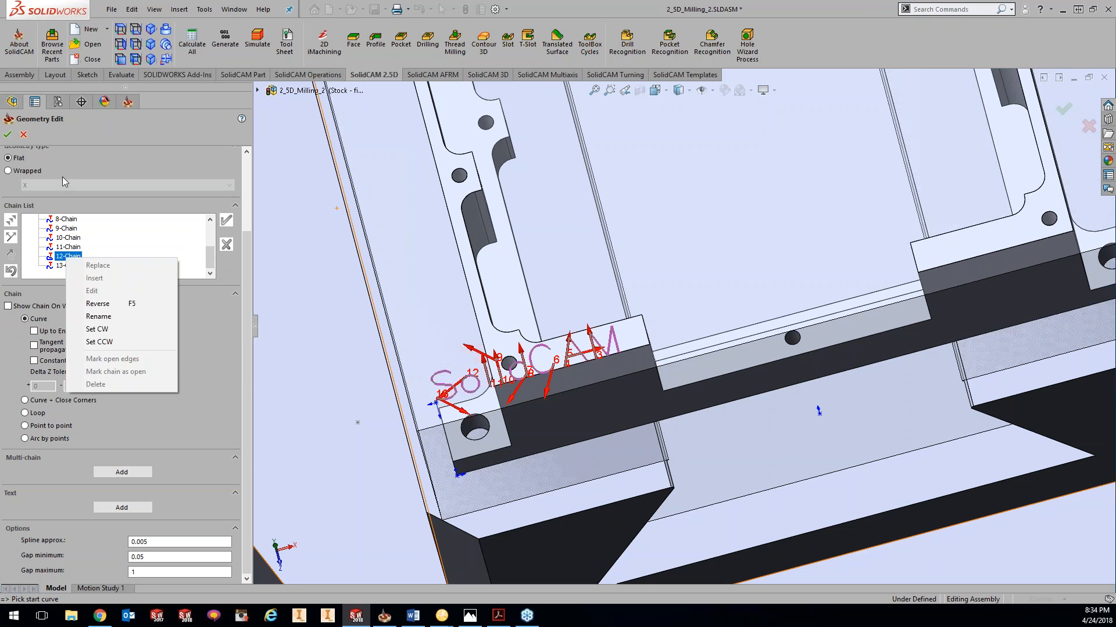
left_click(25, 136)
left_click(25, 135)
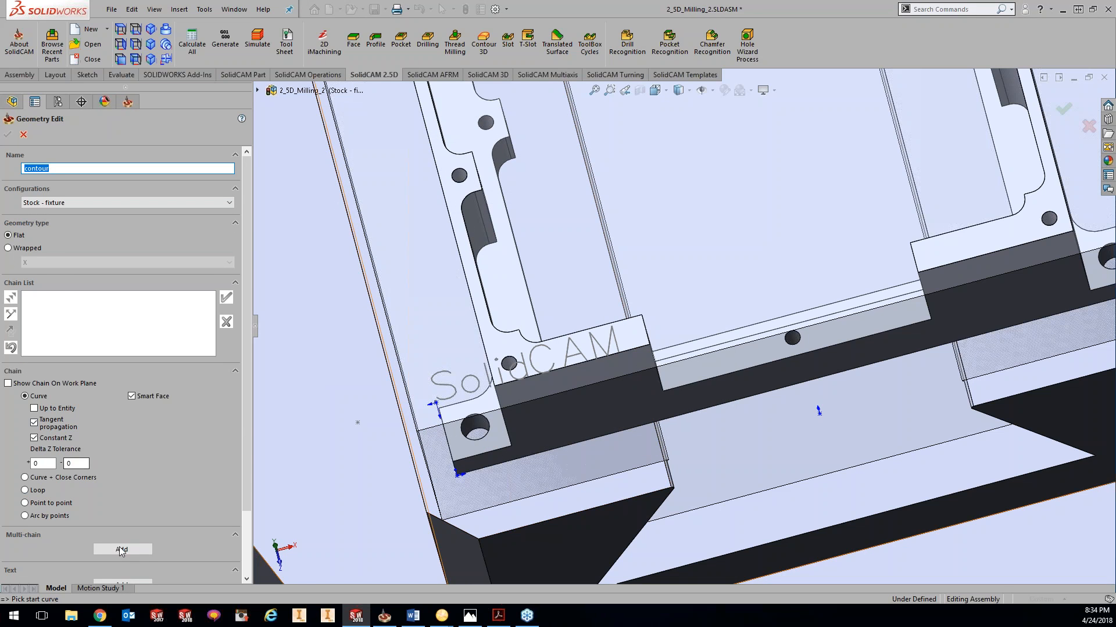
Add the SolidCAM sketch text to the contour geometry again through a Text-type multi-chain selection.
left_click(131, 553)
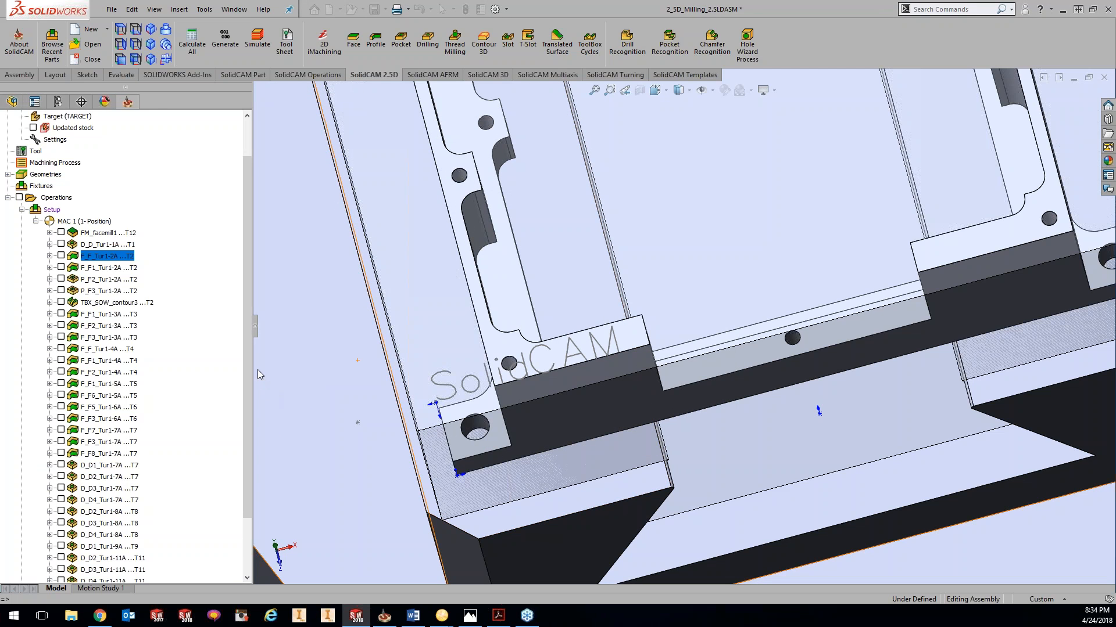
left_click(32, 227)
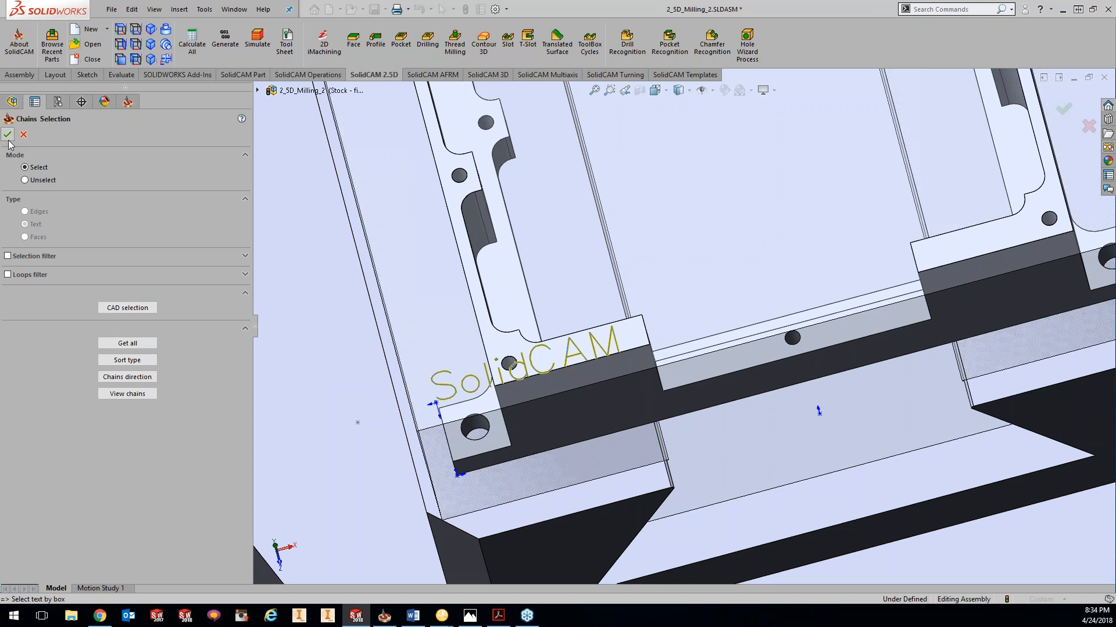
left_click(8, 136)
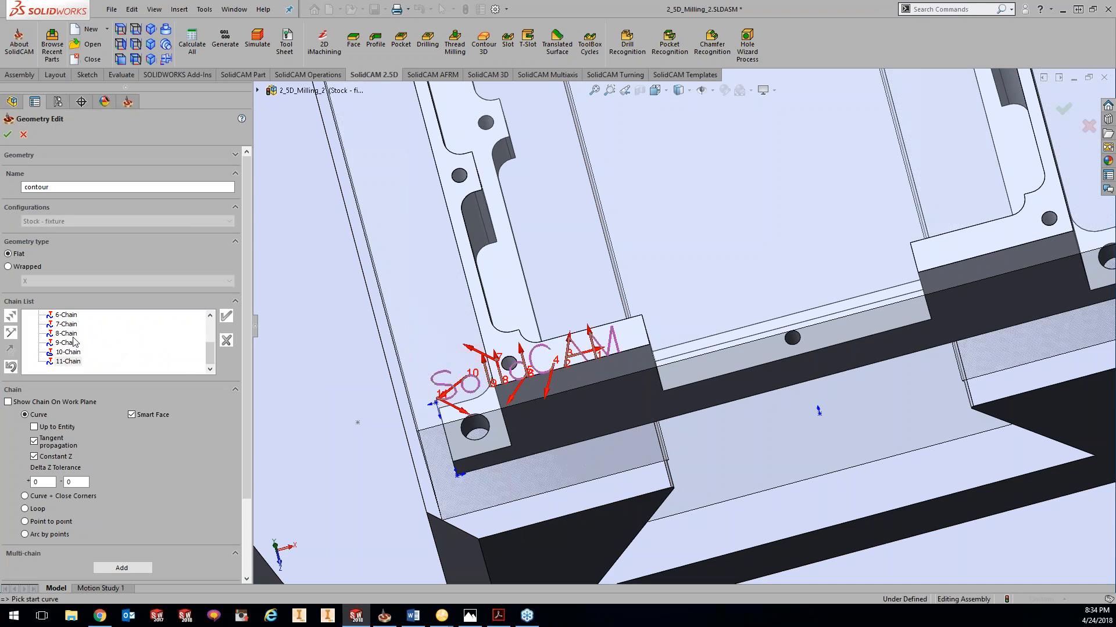
Delete 2-Chain from the Text group in the chain list.
right_click(73, 336)
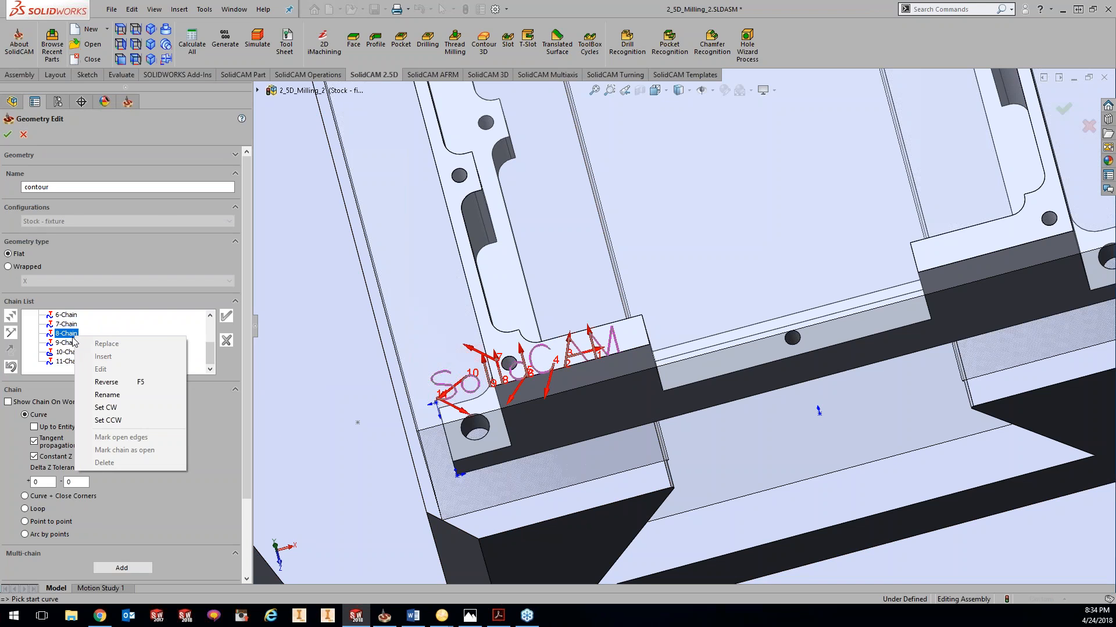
left_click_drag(208, 353, 207, 326)
left_click(65, 336)
key("Delete")
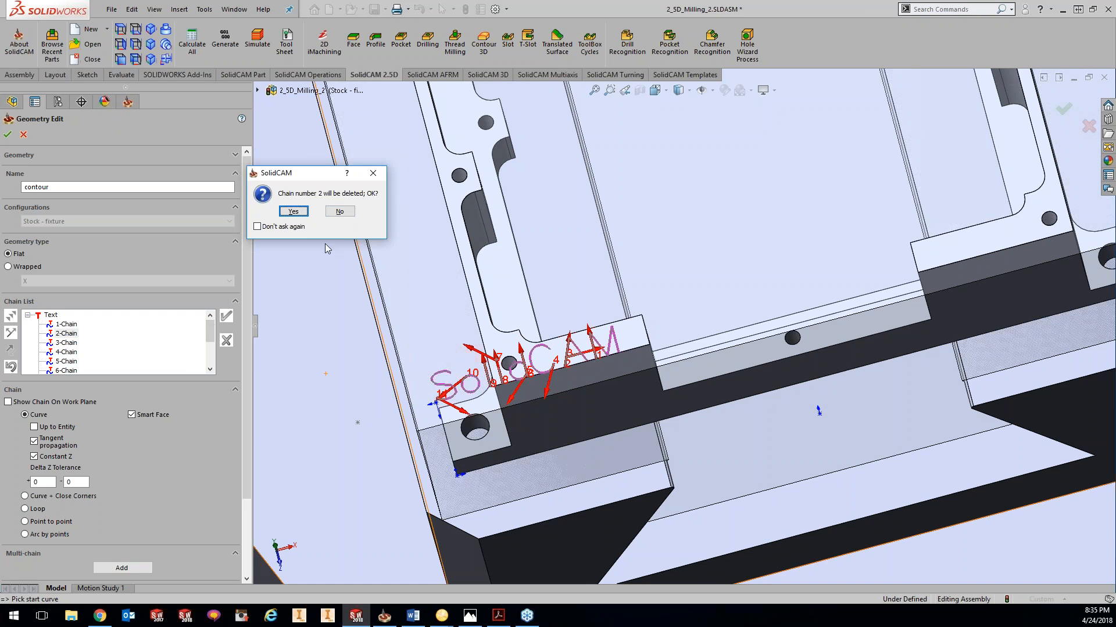
left_click(341, 212)
left_click(66, 333)
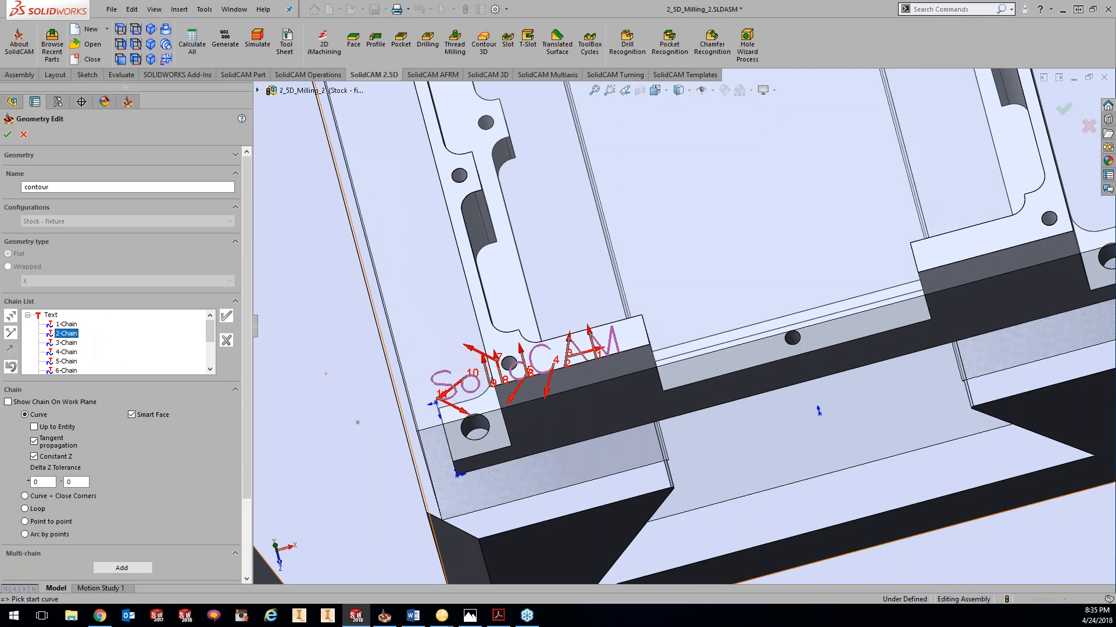
key("Delete")
left_click(294, 211)
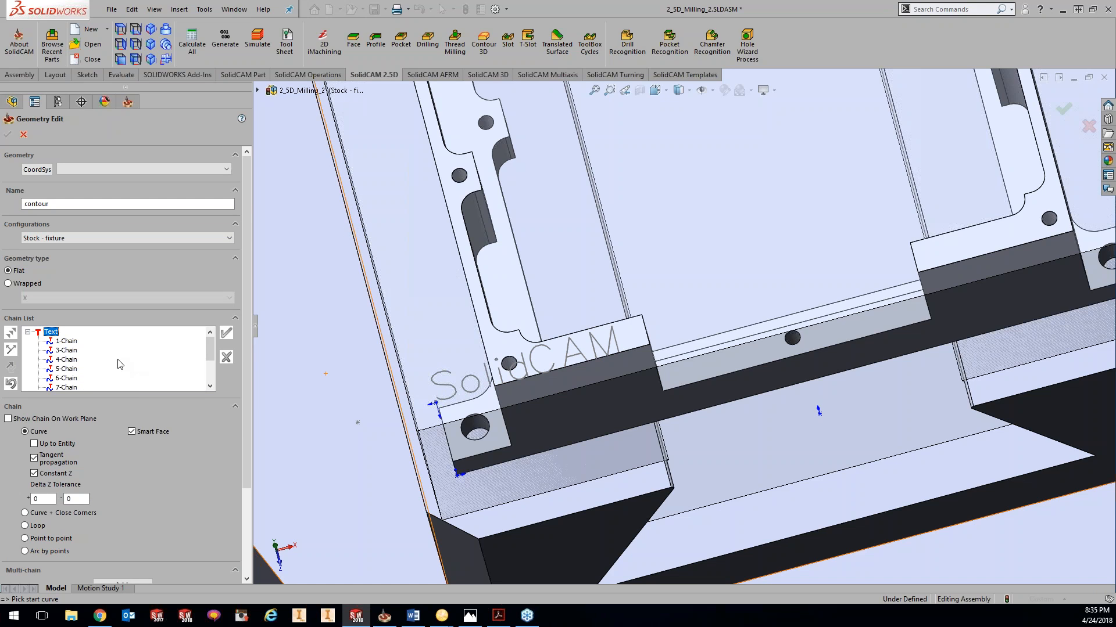
Delete the entire Text group from the chain list.
right_click(72, 360)
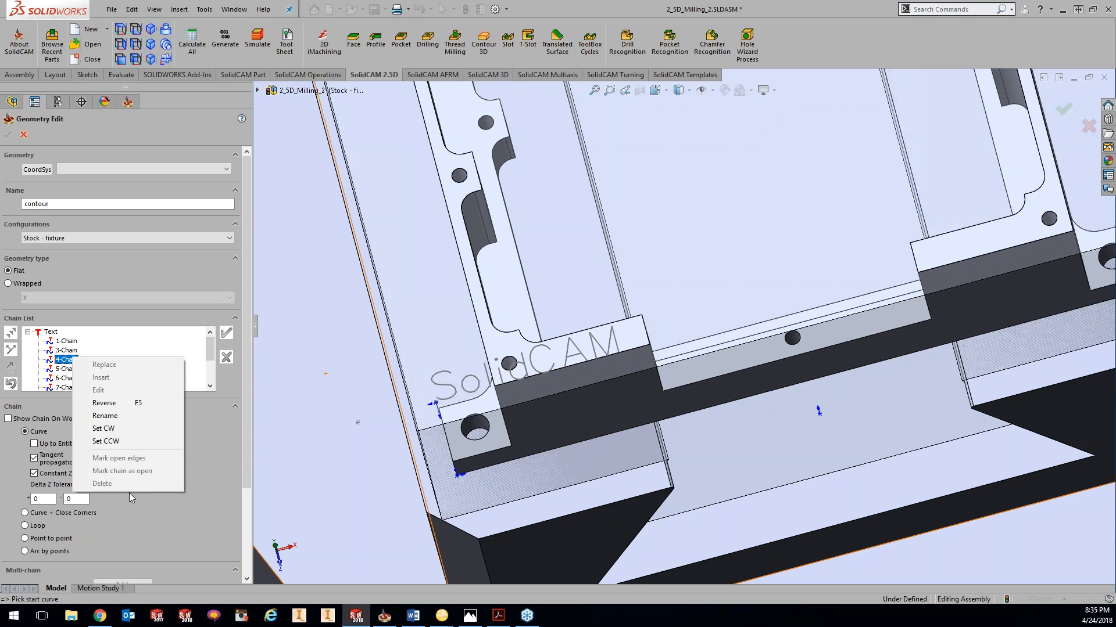
left_click(145, 340)
right_click(49, 333)
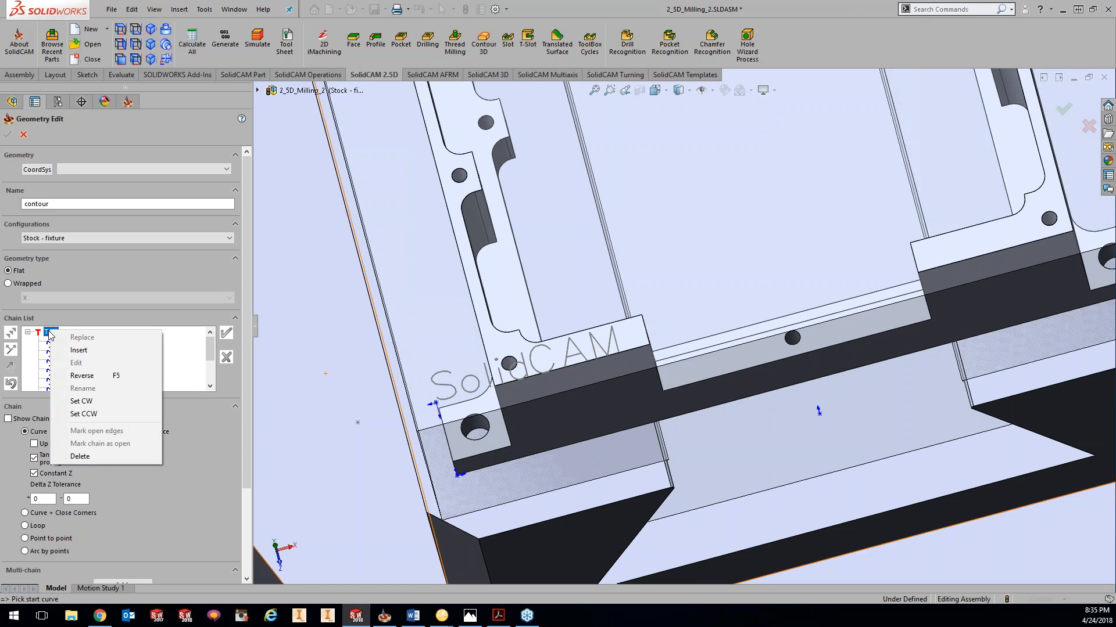
left_click(81, 456)
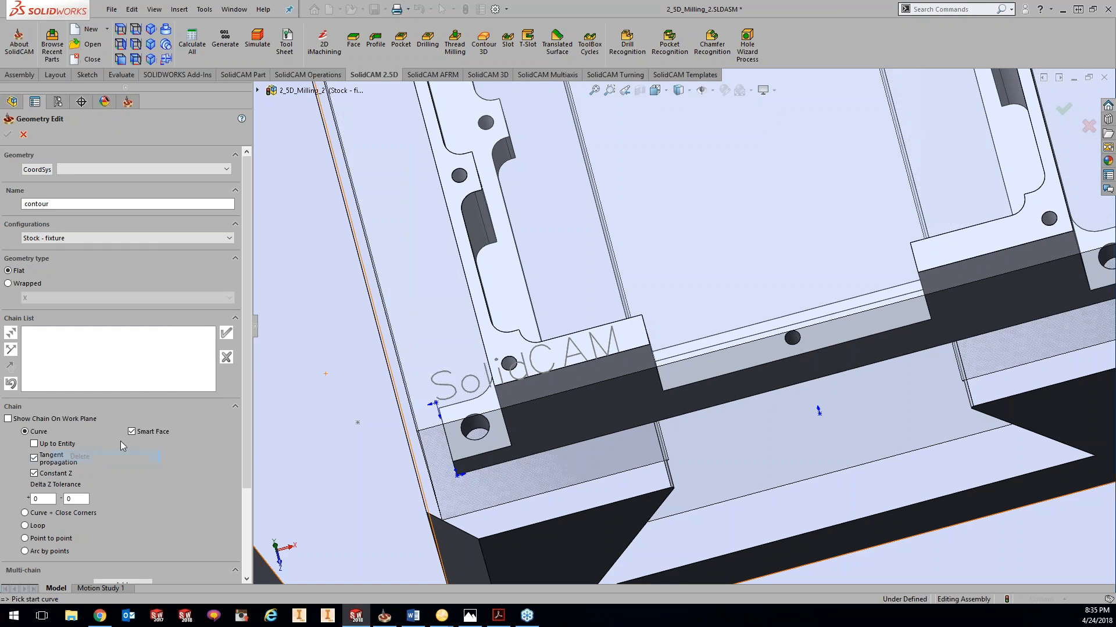
Start a text geometry definition and enter the text SolidCAM in a new text box of the drawing editor.
scroll(245, 555, "down", 2)
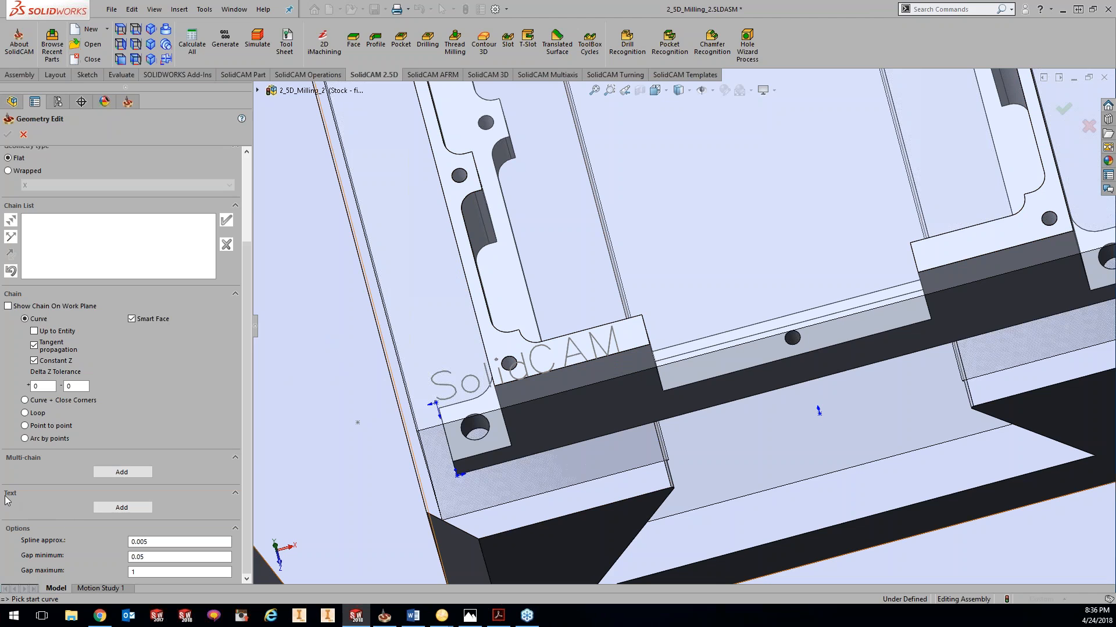
left_click(133, 508)
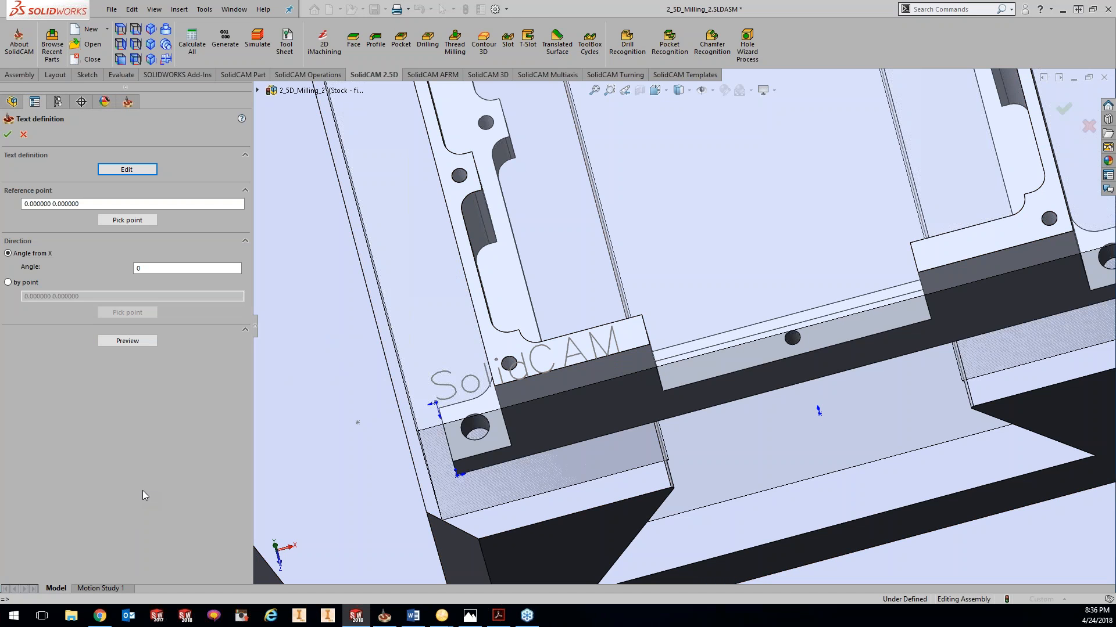
middle_click_drag(418, 355, 431, 426)
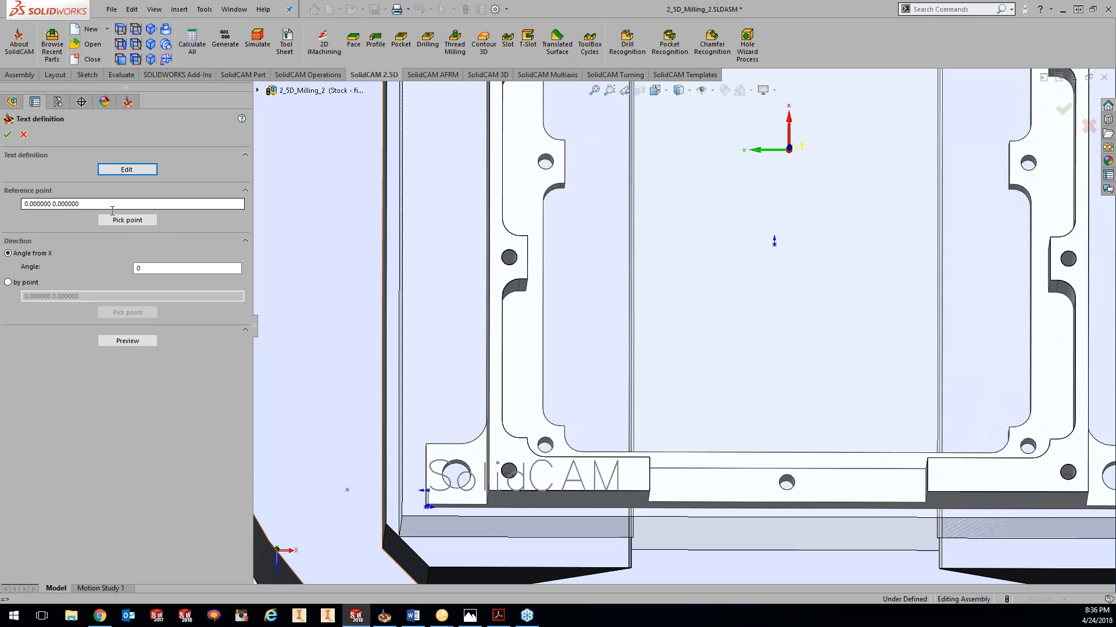
left_click(126, 222)
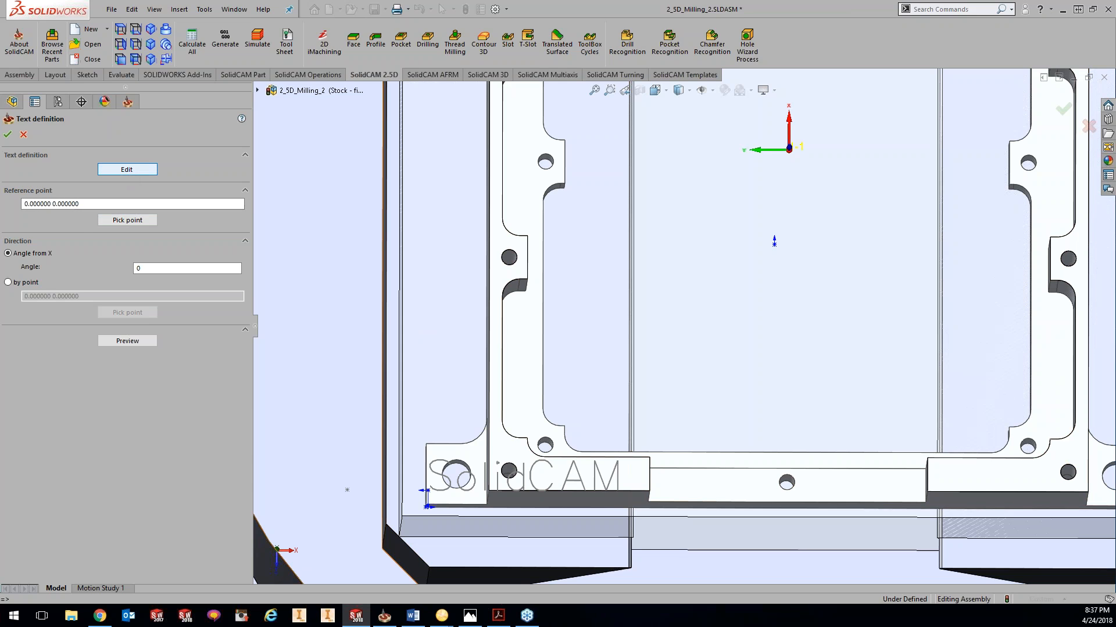
left_click(127, 169)
mouse_move(126, 147)
left_mouse_down()
mouse_move(320, 210)
mouse_move(448, 228)
left_mouse_up()
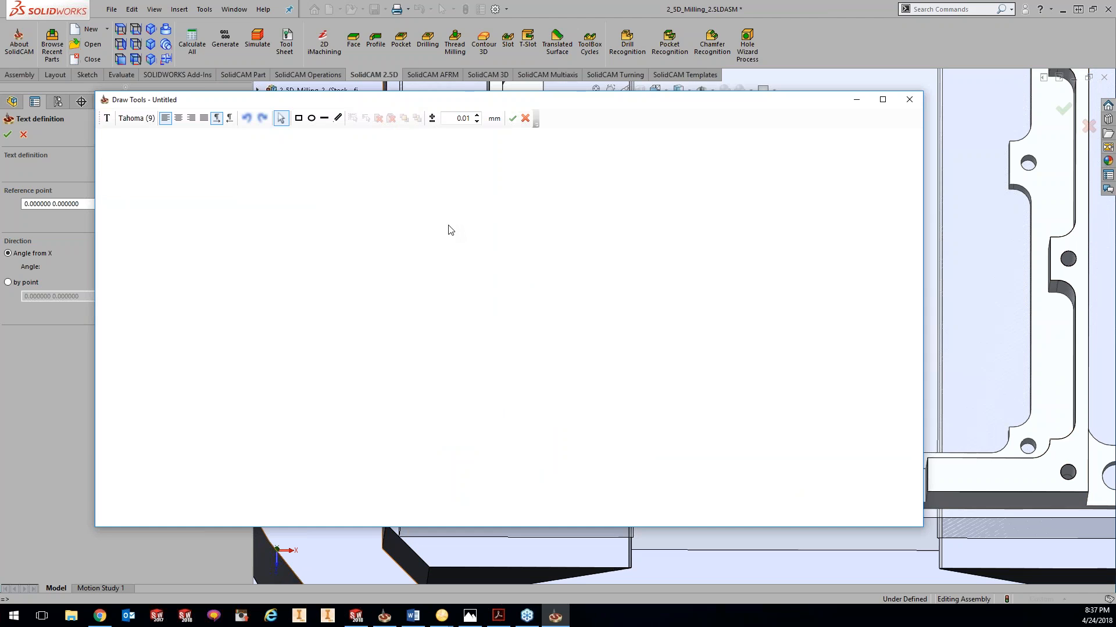
left_click(107, 118)
left_click_drag(118, 145, 505, 222)
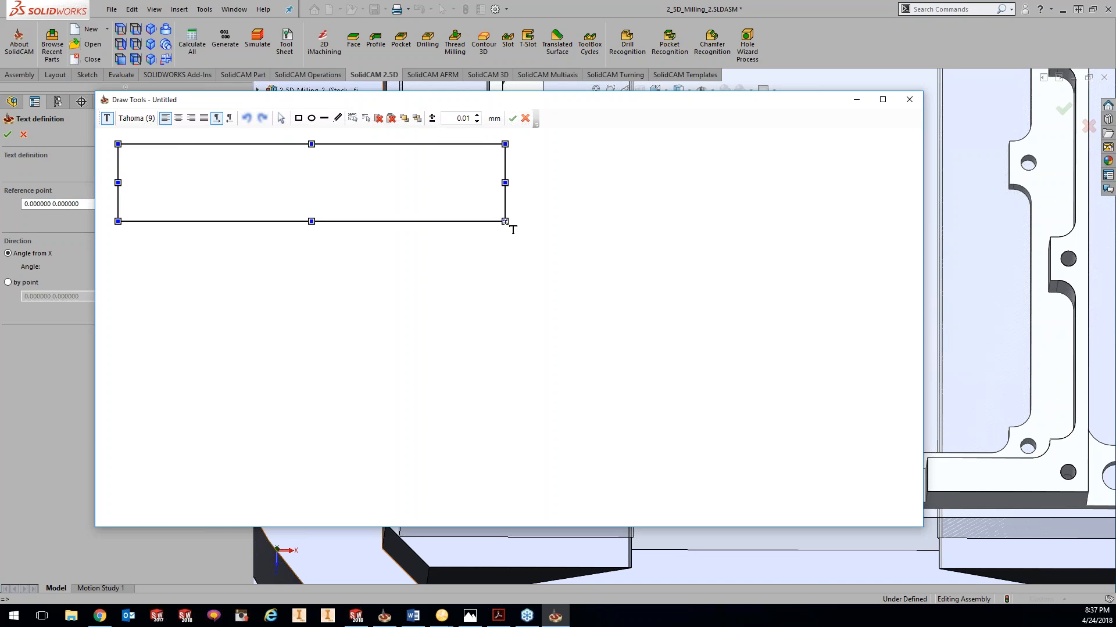
type("SolidCAM")
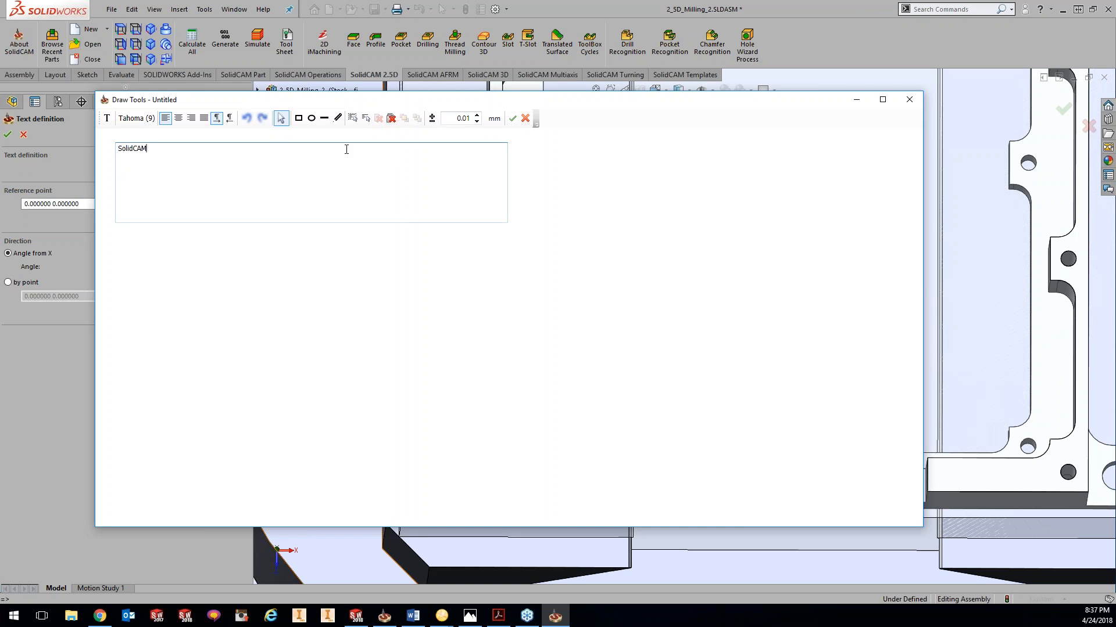
Set the font of the SolidCAM text to DPS Schrift Single DPSSchrift.
left_click(148, 119)
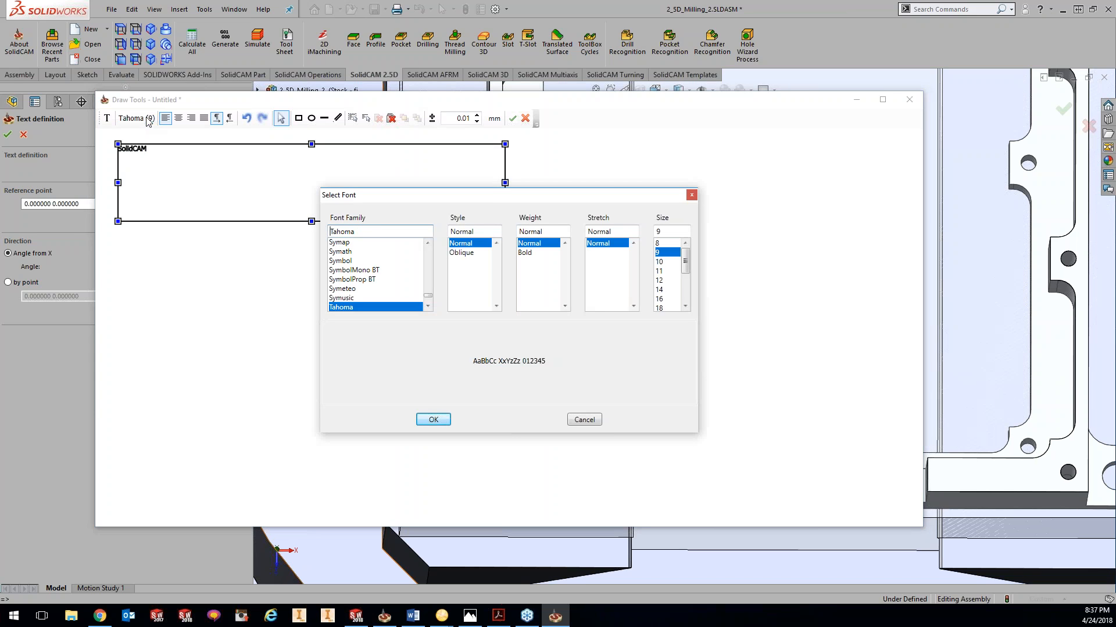
left_click(428, 242)
double_click(330, 231)
type("DPS Schrift Single DPSSchrift")
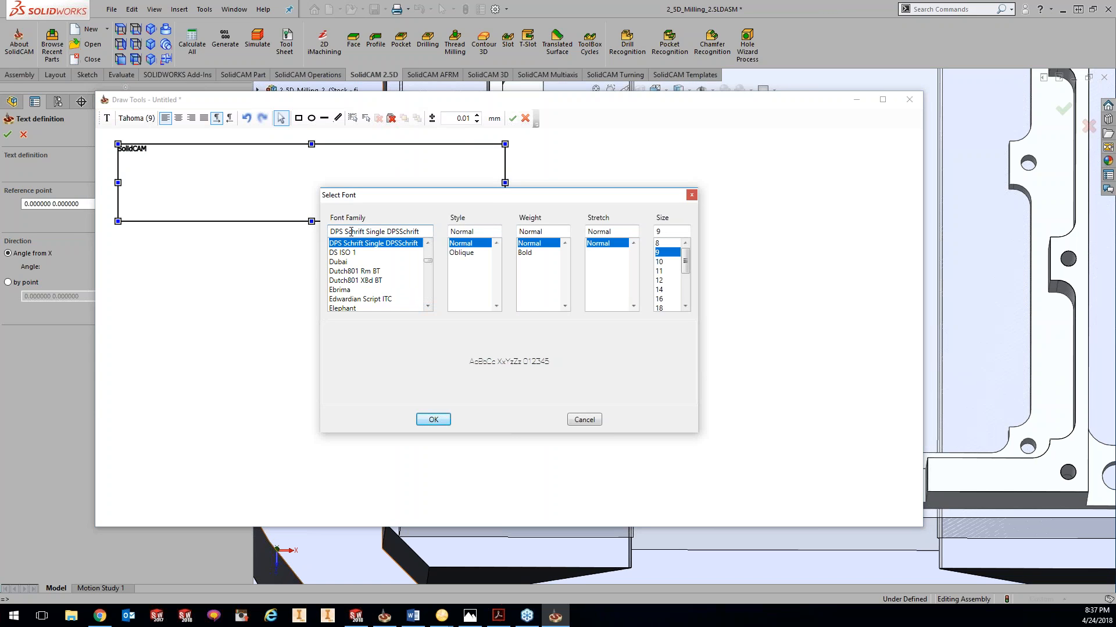
left_click(434, 419)
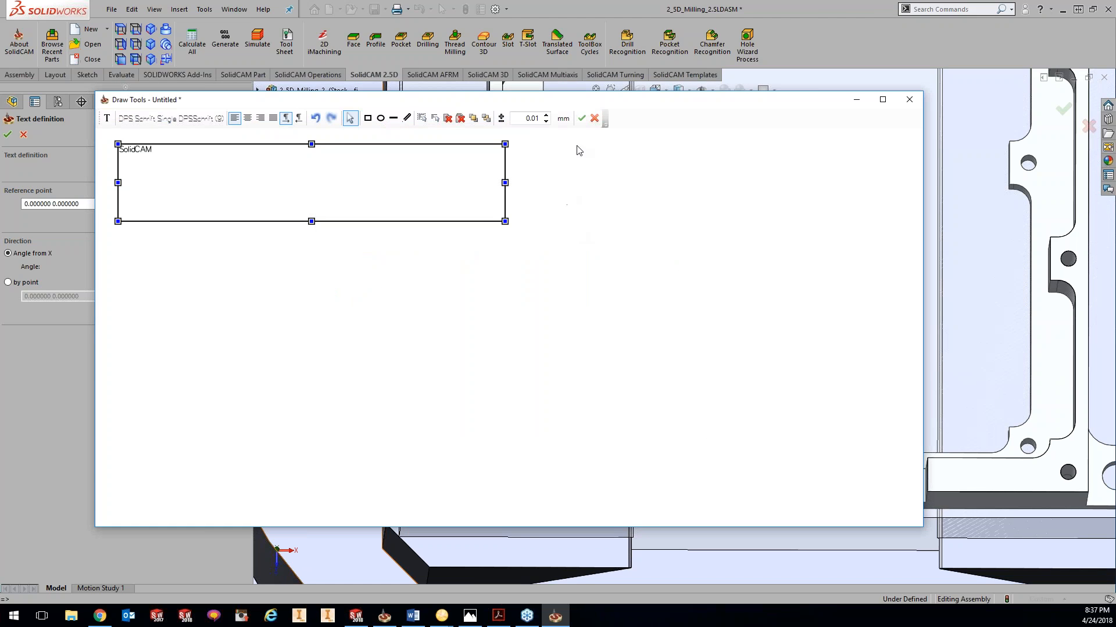
Set the text drawing's tolerance to 0.02 mm and accept the drawing.
left_click(545, 115)
left_click(545, 115)
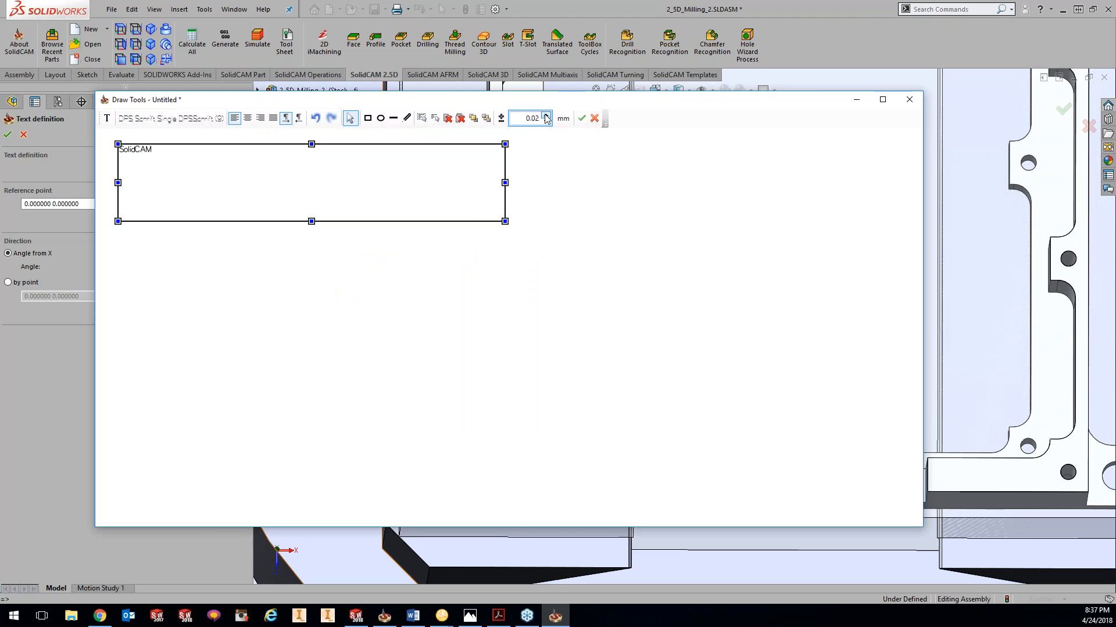
left_click(582, 118)
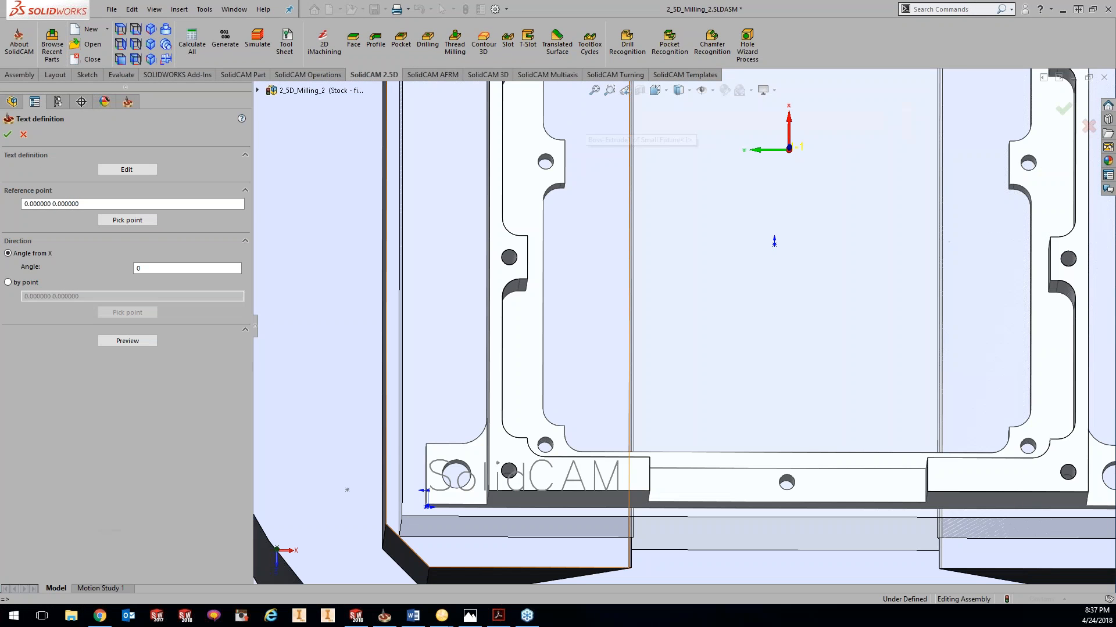
Set the text's reference point at X -39.5, Y -34.5 on the frame's lower-right corner beside the mounting lug, and preview the text placement.
scroll(639, 300, "down", 3)
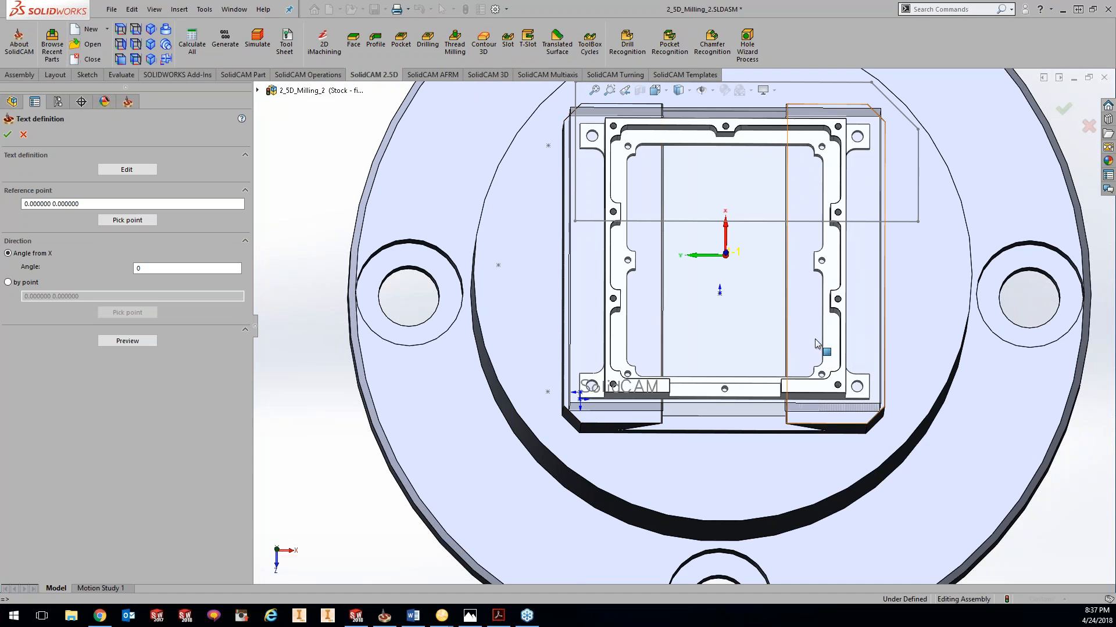
left_click(127, 220)
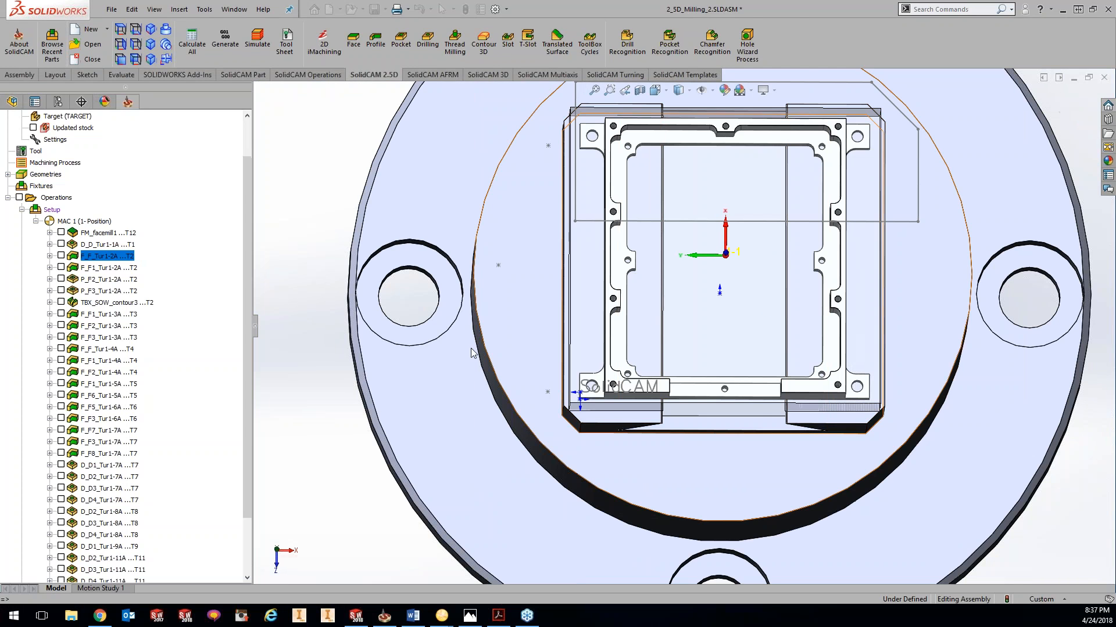
left_click(845, 394)
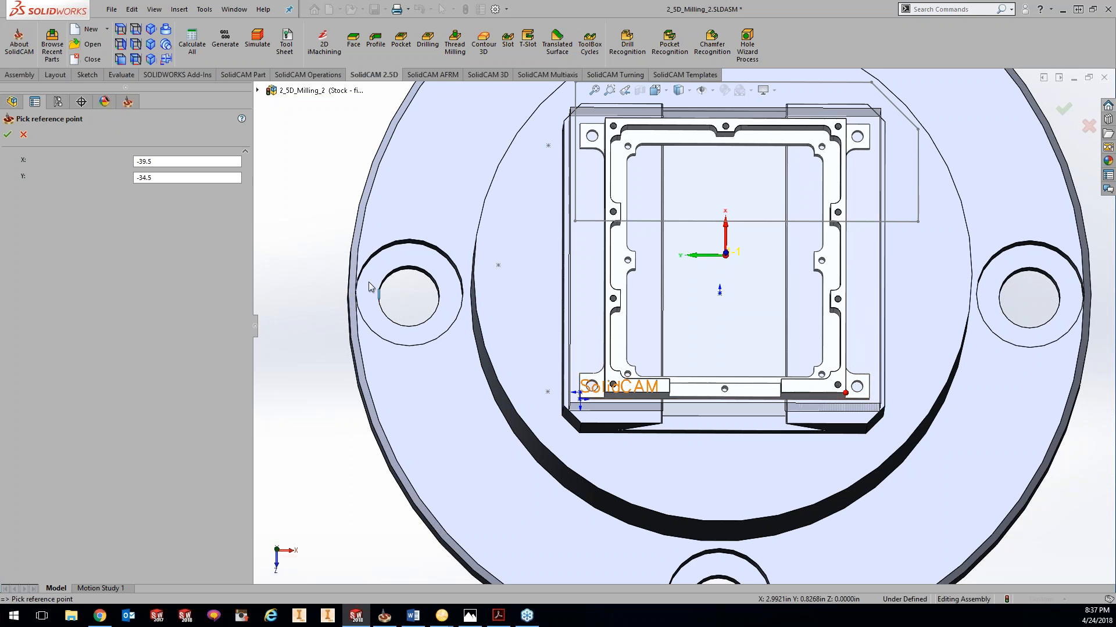
left_click(8, 135)
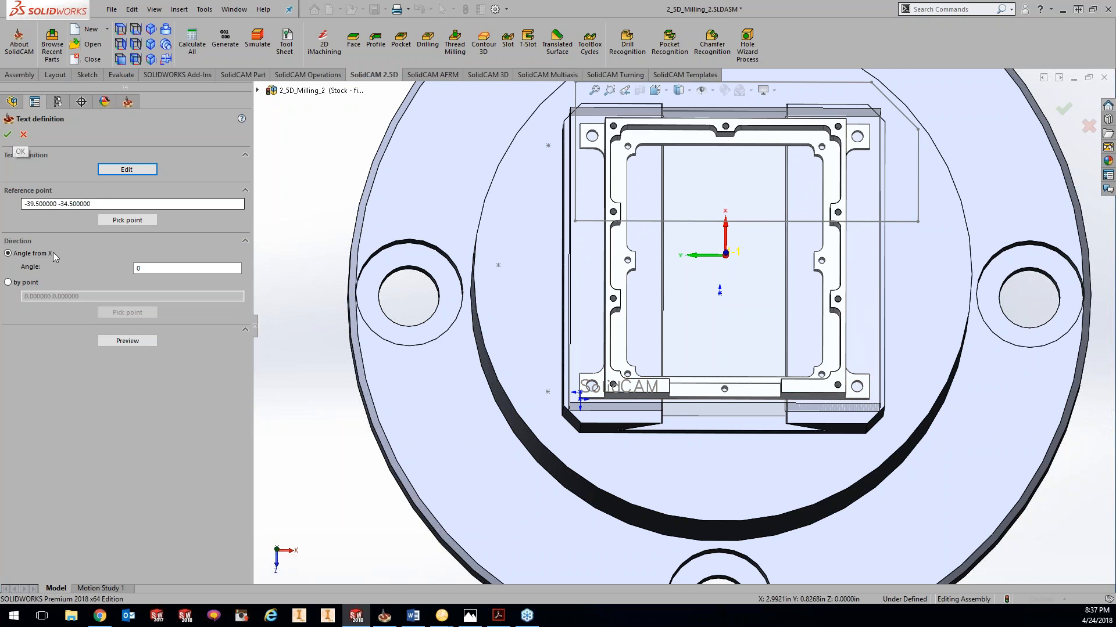
left_click(128, 341)
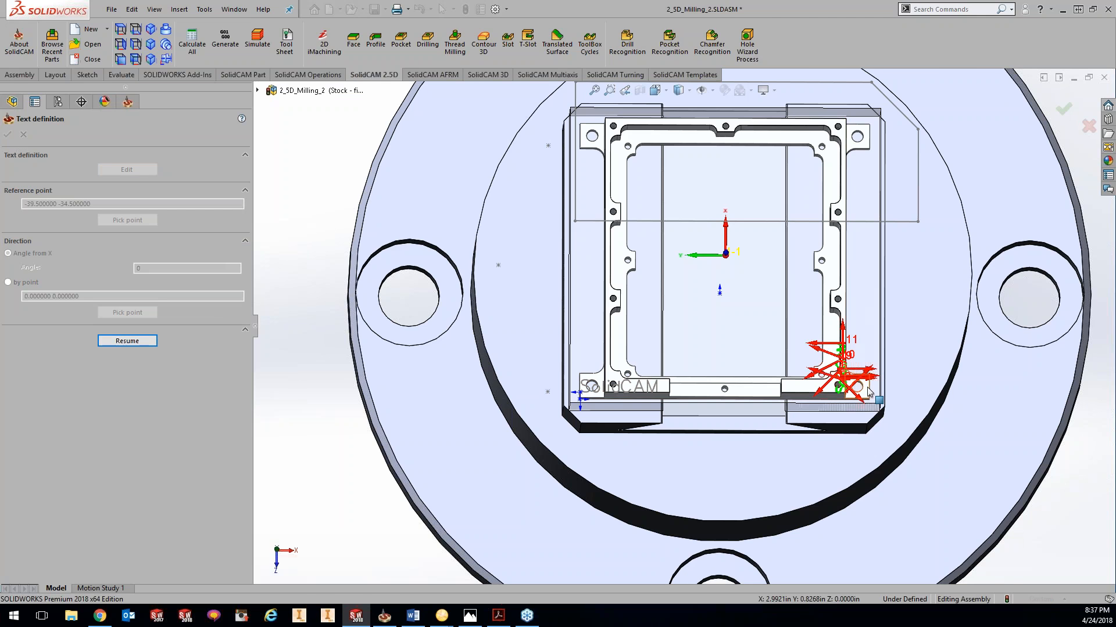
scroll(838, 377, "down", 5)
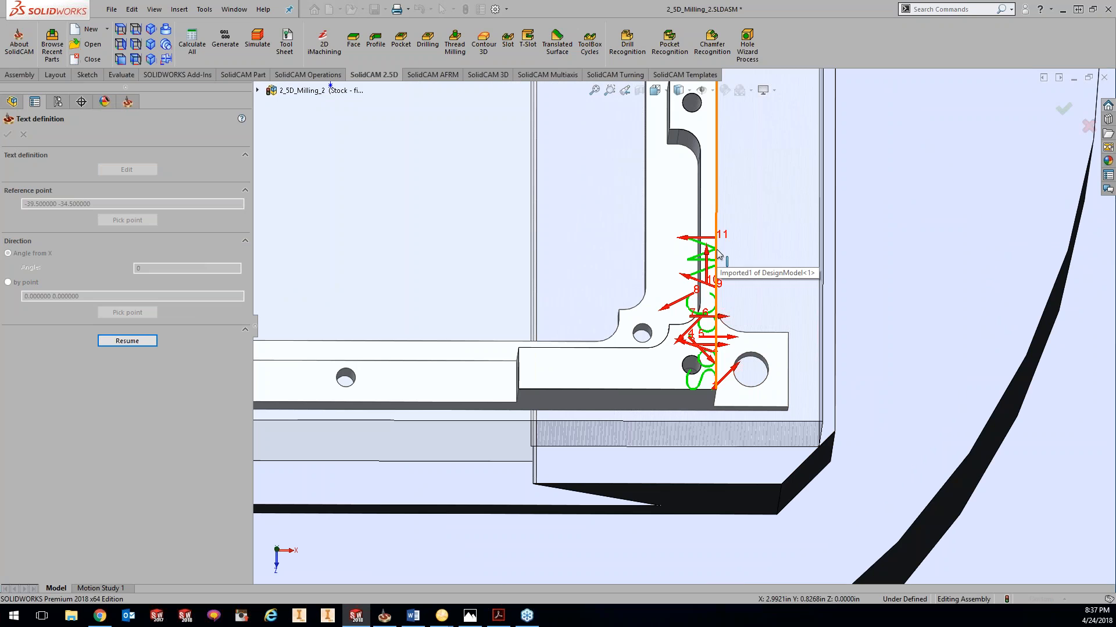
left_click(137, 342)
Set the text direction to 90 degrees from X, preview it, and accept the text definition.
double_click(135, 268)
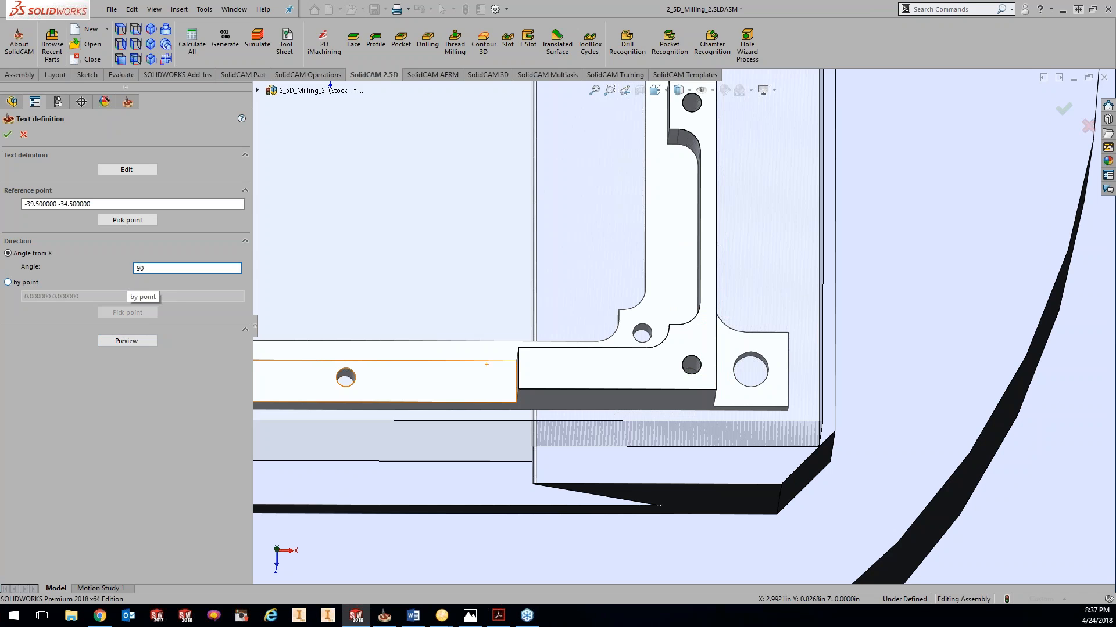
left_click(129, 342)
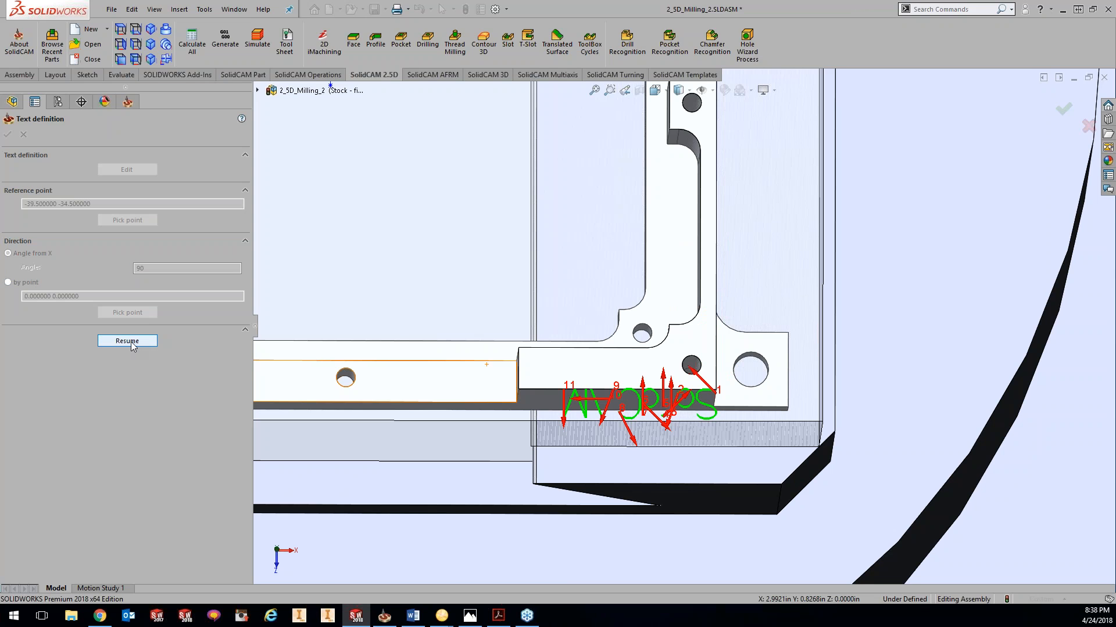
left_click(131, 342)
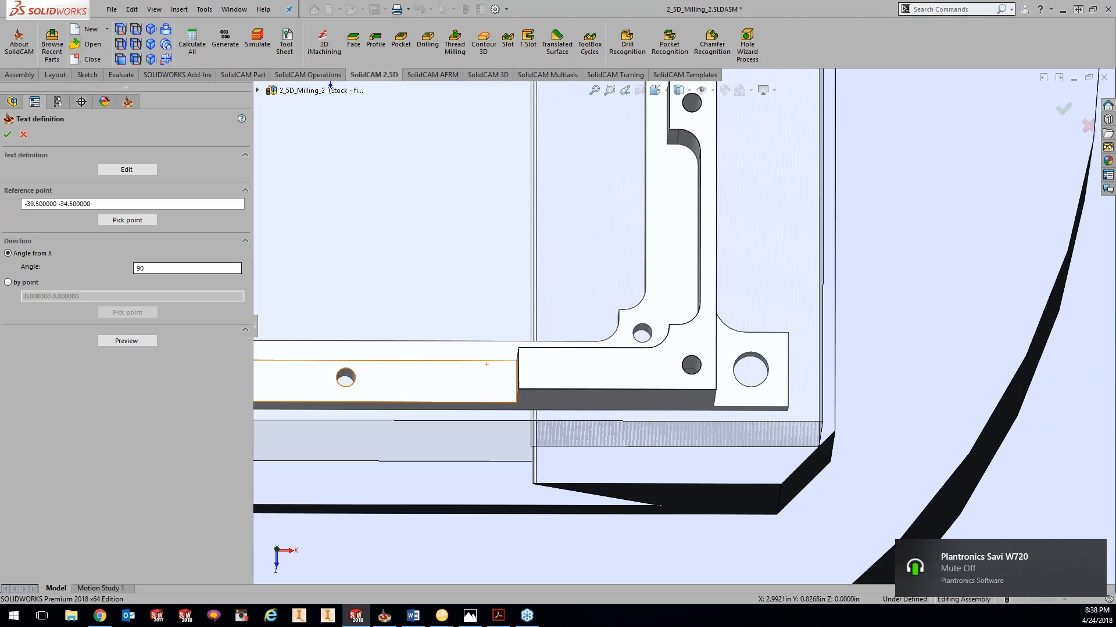
left_click(152, 337)
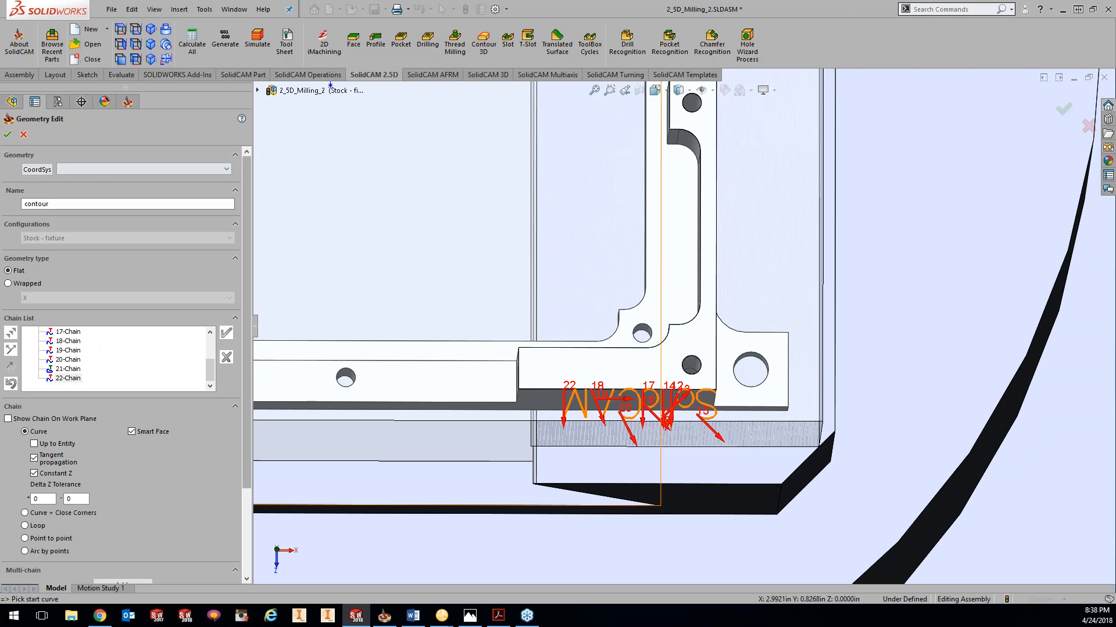
Examine the Snagit captures illustrating the spline approximation tolerance alongside the geometry options, and close them.
scroll(243, 437, "down", 3)
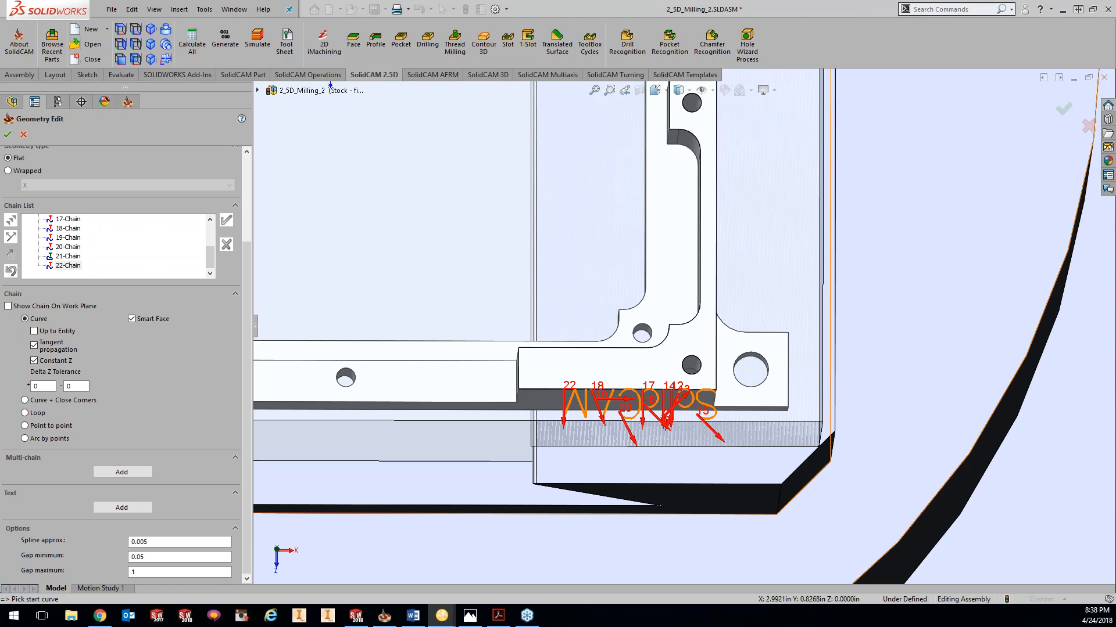
left_click_drag(1115, 276, 253, 127)
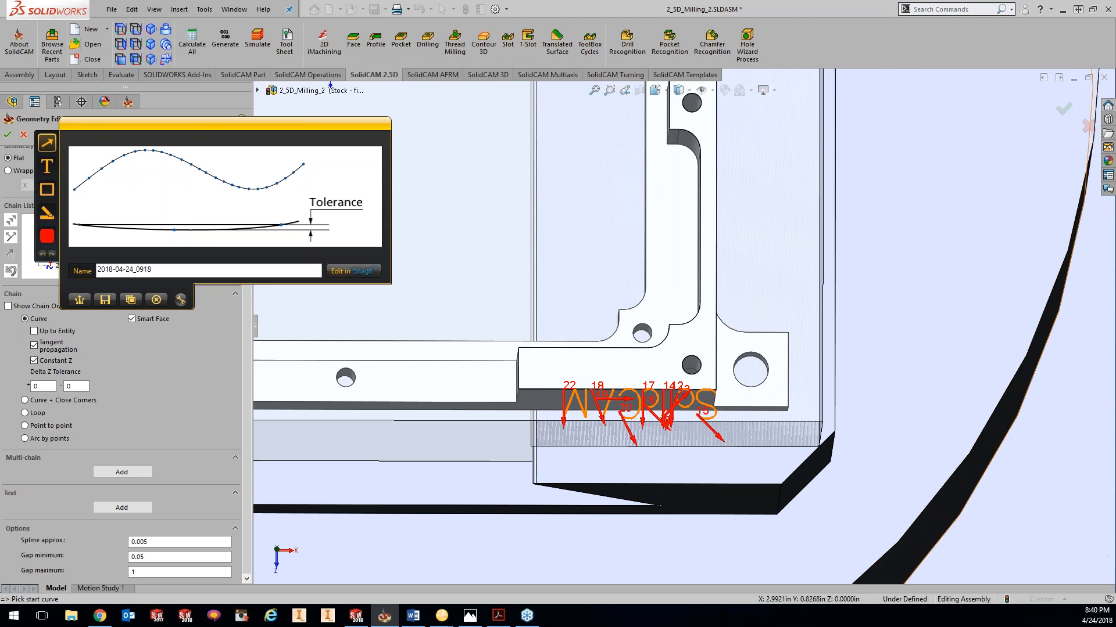
left_click_drag(915, 324, 581, 143)
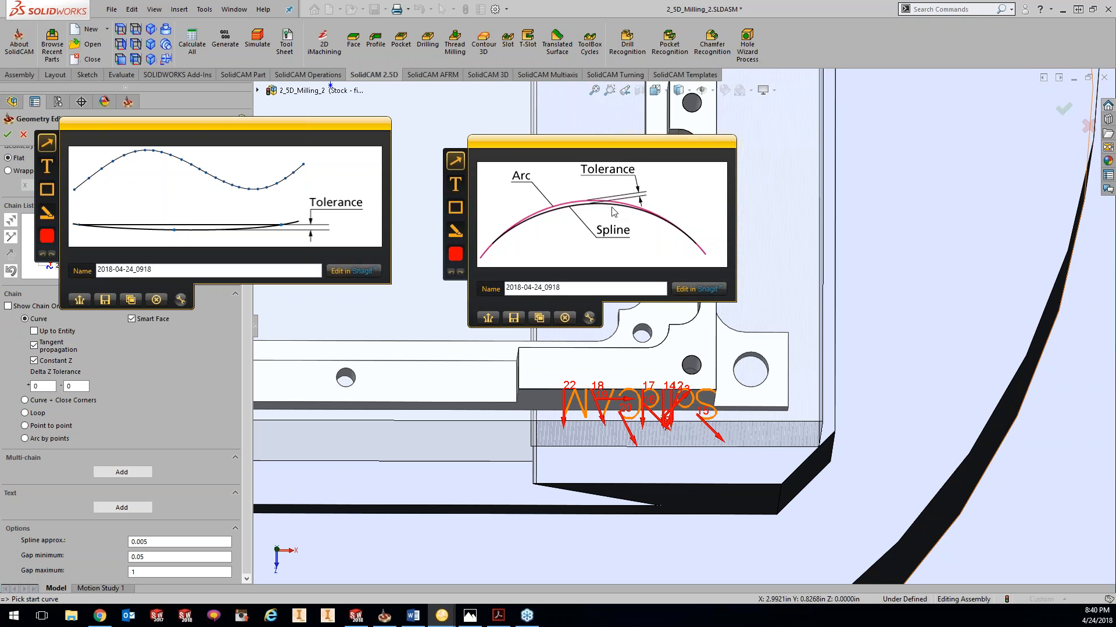
left_click(565, 320)
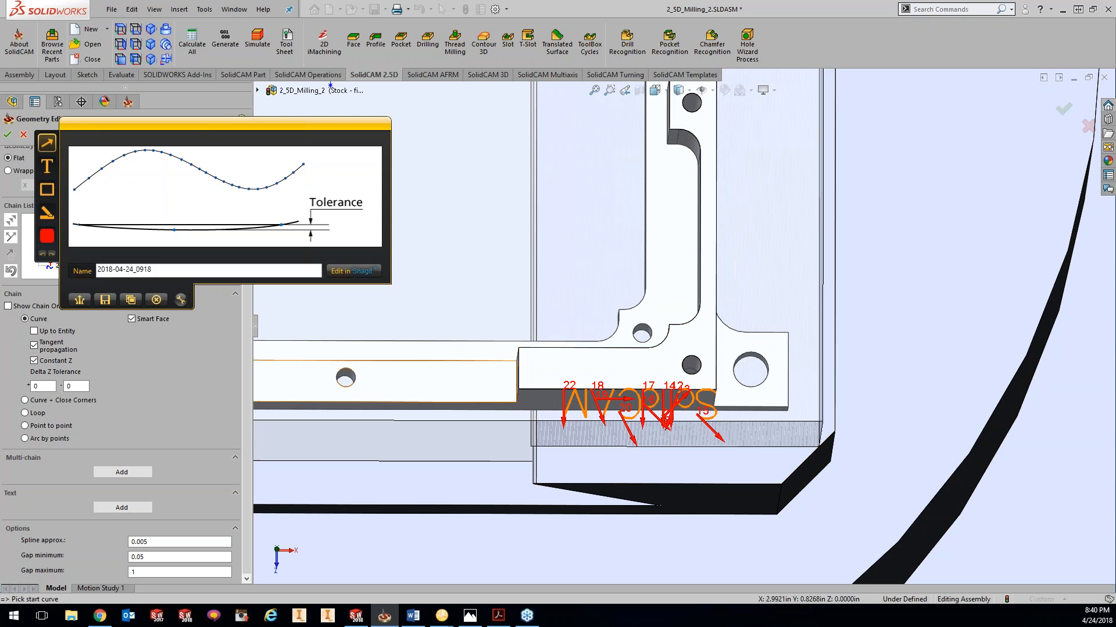
left_click(156, 300)
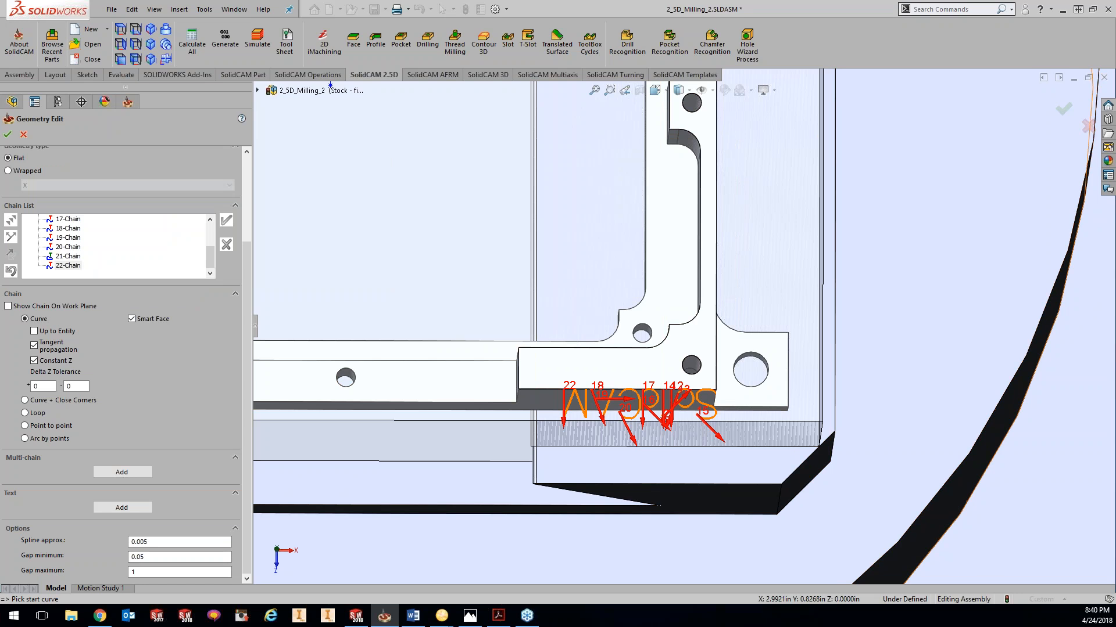
Examine the Snagit captures of the gap-closing and Gap Maximum messages, and close them.
left_click(441, 618)
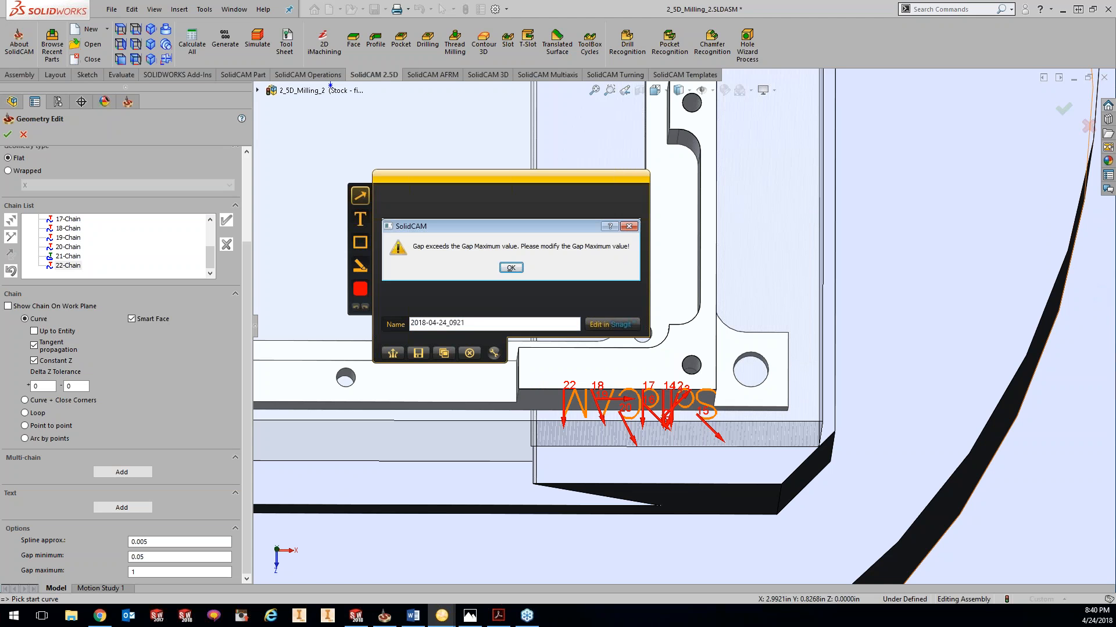
left_click_drag(828, 300, 748, 195)
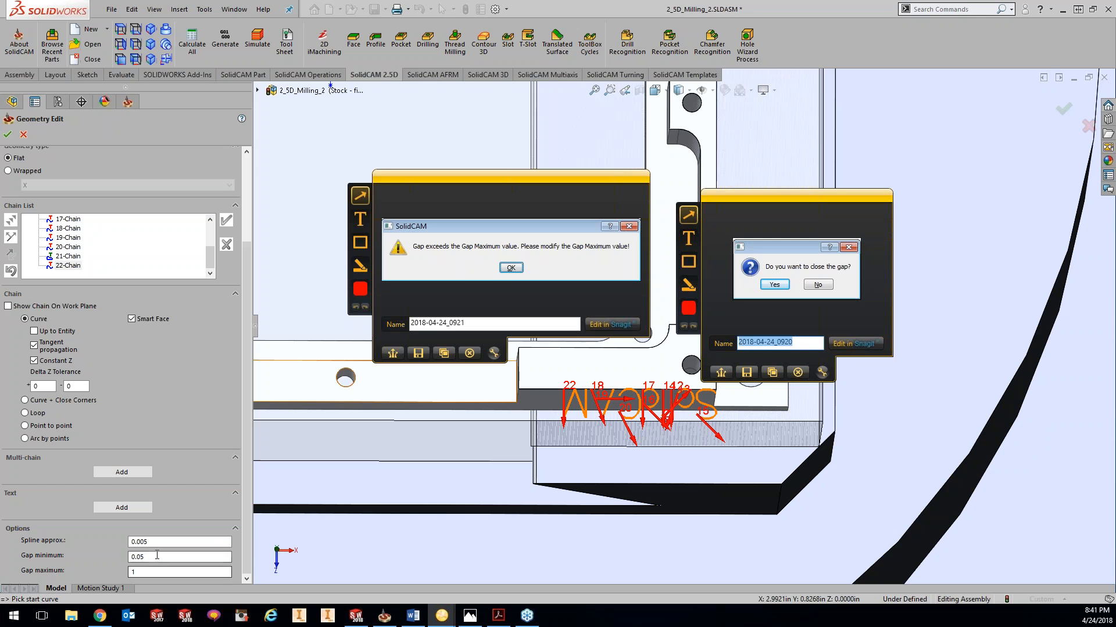
left_click(798, 373)
left_click(457, 355)
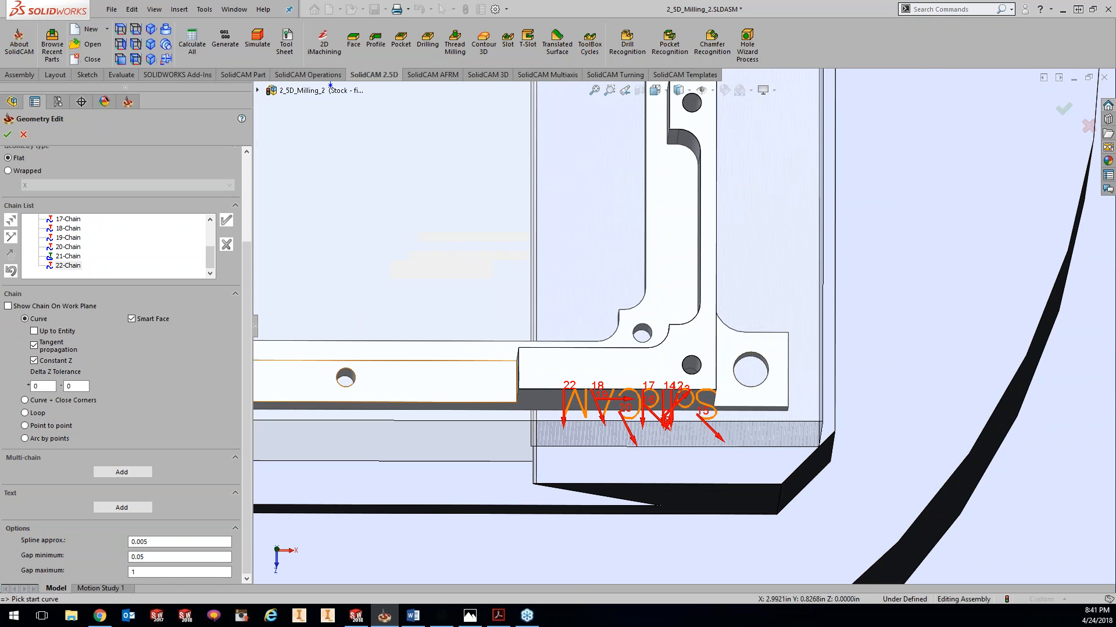
Discard the text geometry and start a new contour geometry for the profile operation.
left_click(23, 135)
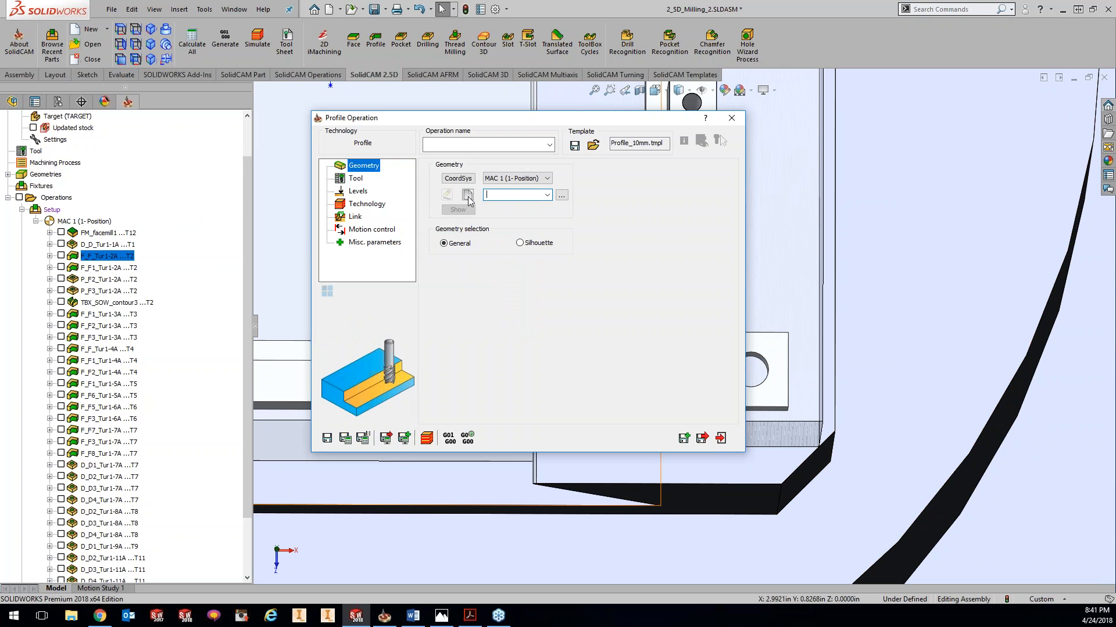
left_click(468, 195)
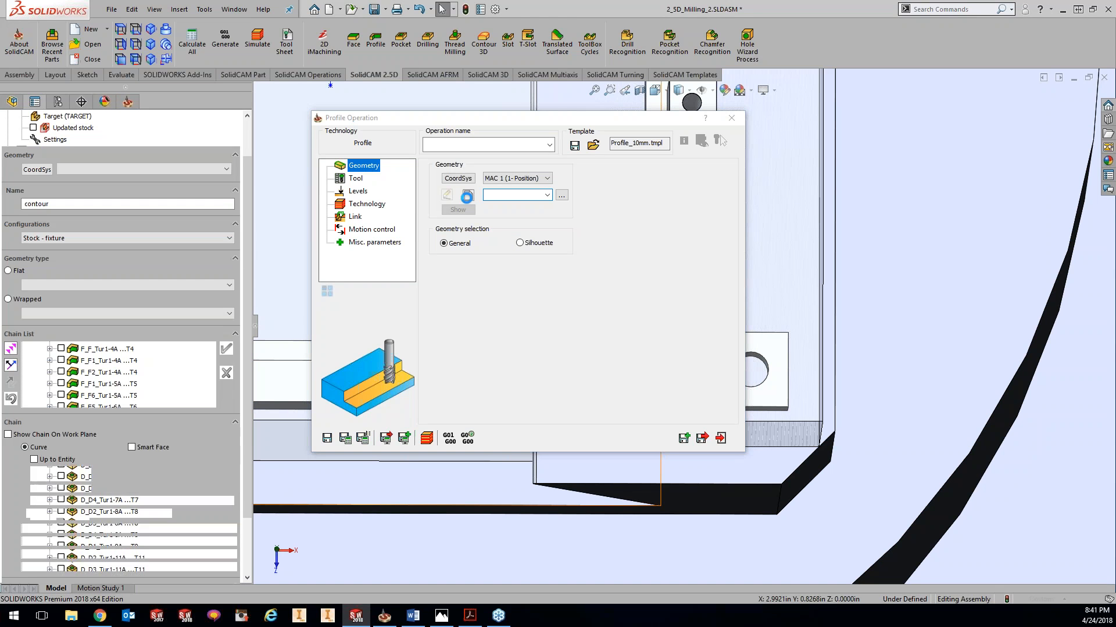
scroll(338, 315, "up", 5)
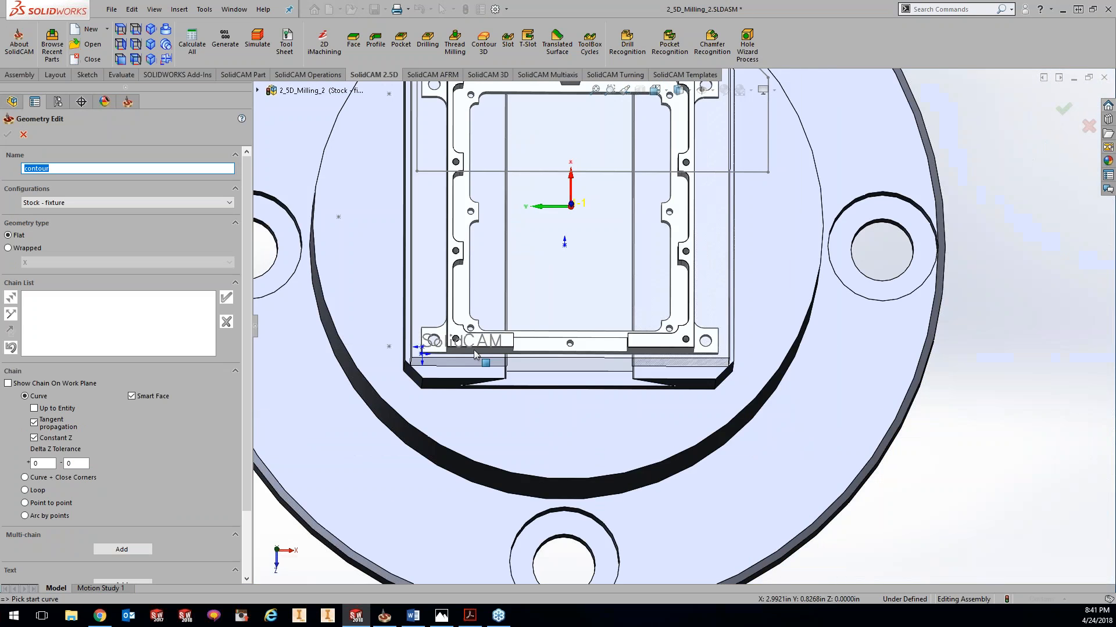
Set the chain options' gap maximum to .01 and gap minimum to 0.001.
scroll(486, 355, "down", 4)
scroll(234, 576, "down", 3)
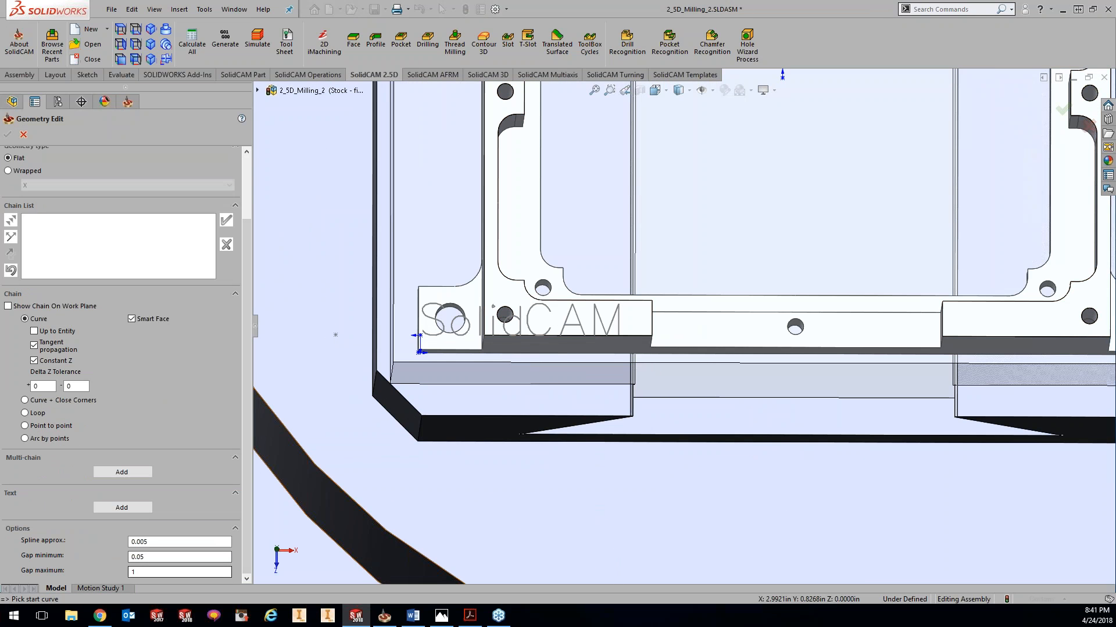
left_click(140, 572)
mouse_move(390, 622)
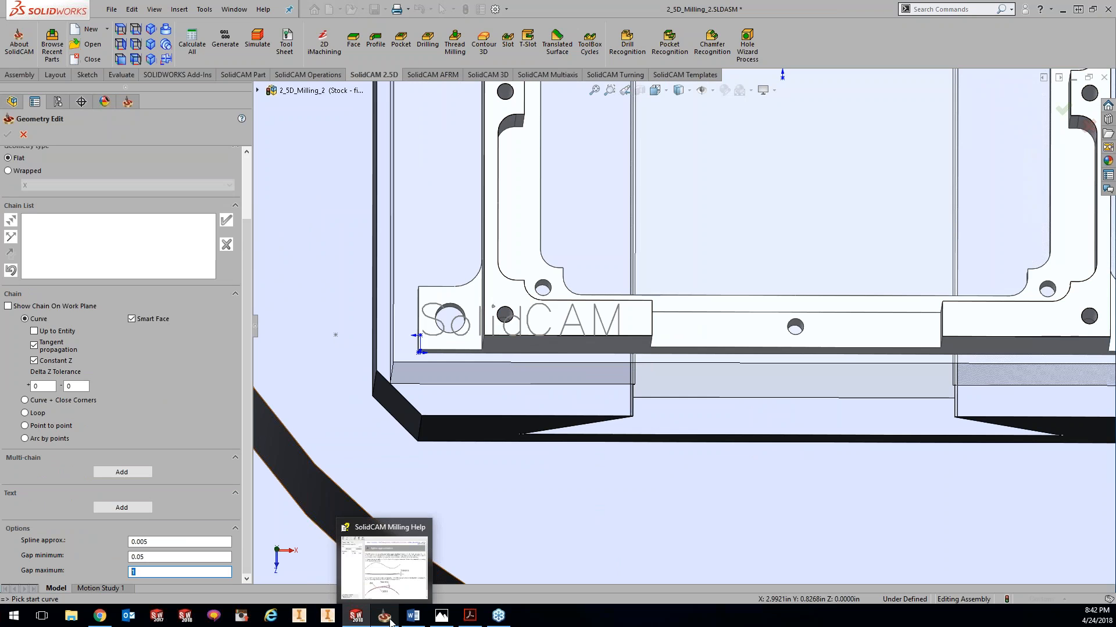
type(".0")
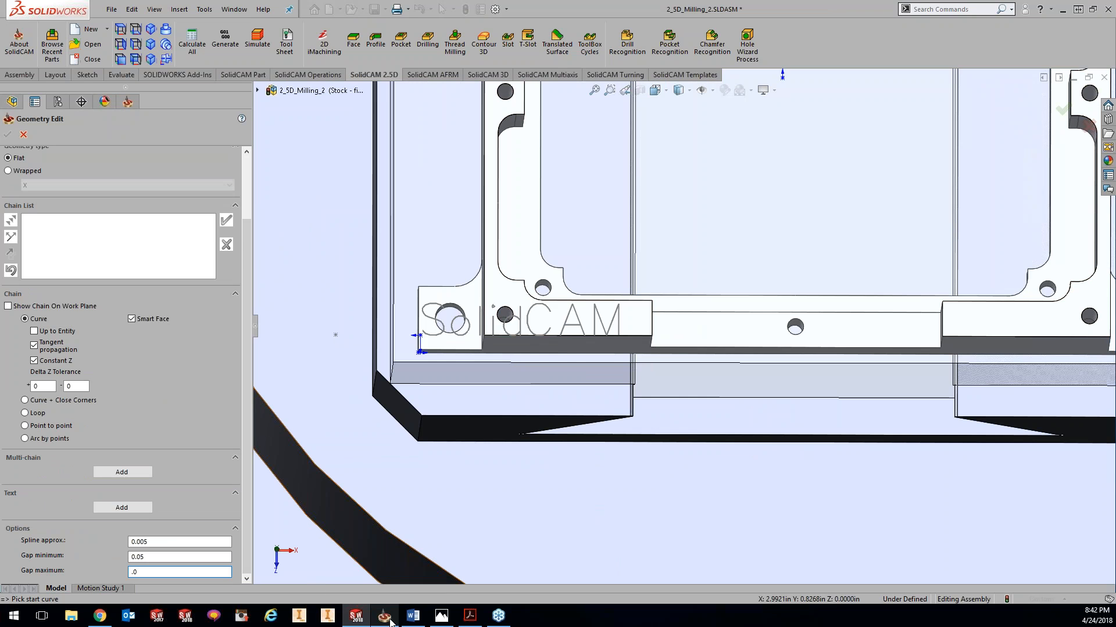
left_click_drag(140, 556, 161, 556)
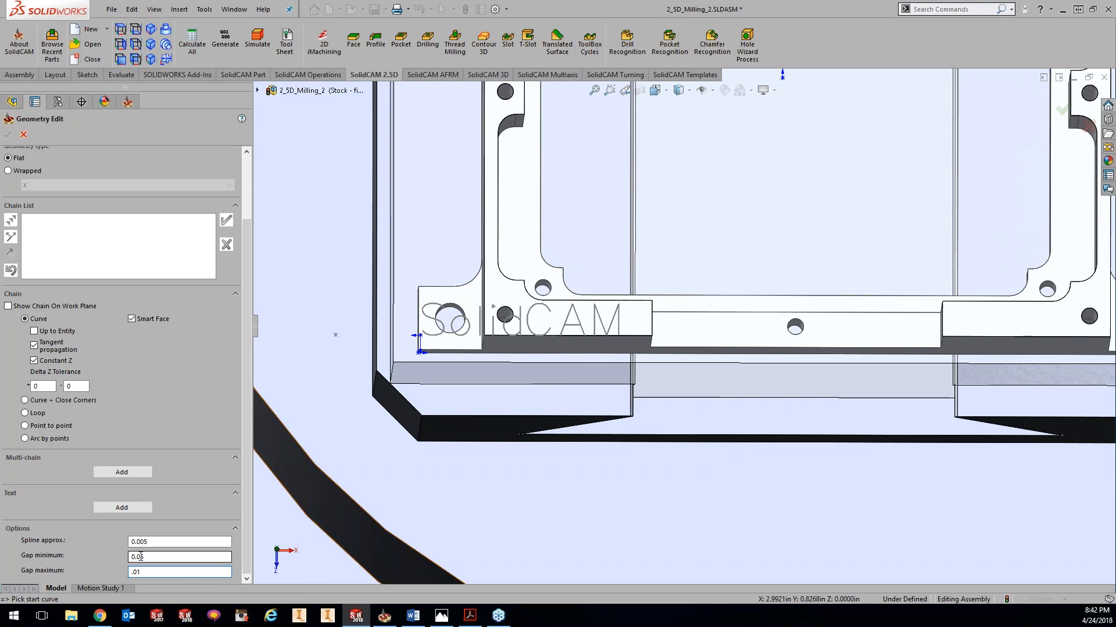
type("11")
left_click(187, 572)
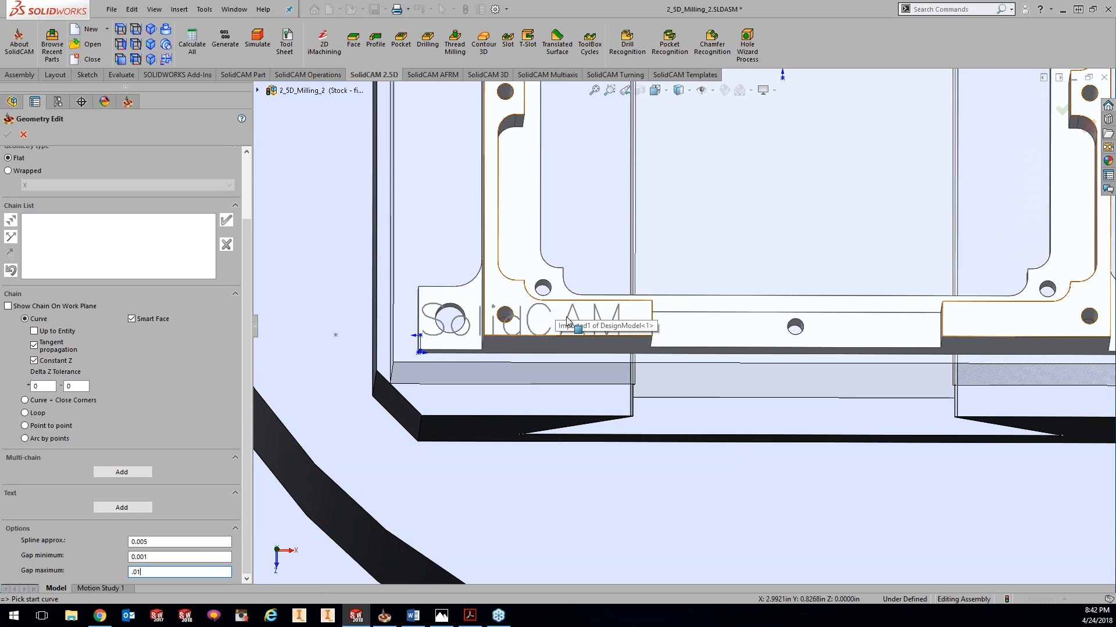
Add the SolidCAM sketch text as a multi-chain with the Text selection type, and inspect how its letters are chained.
left_click(139, 472)
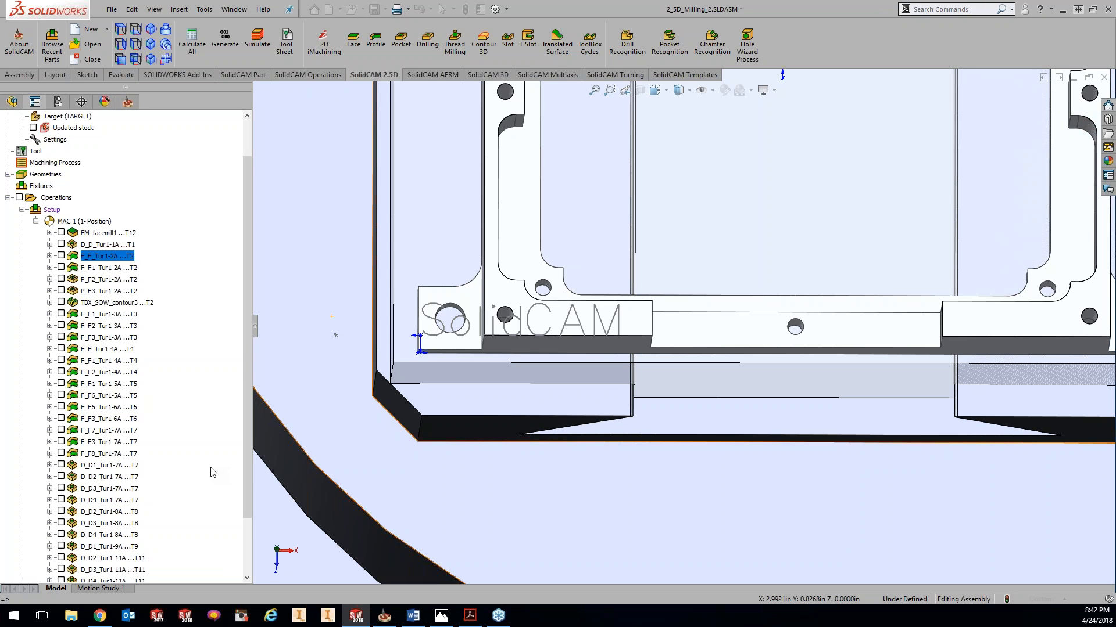
left_click(25, 224)
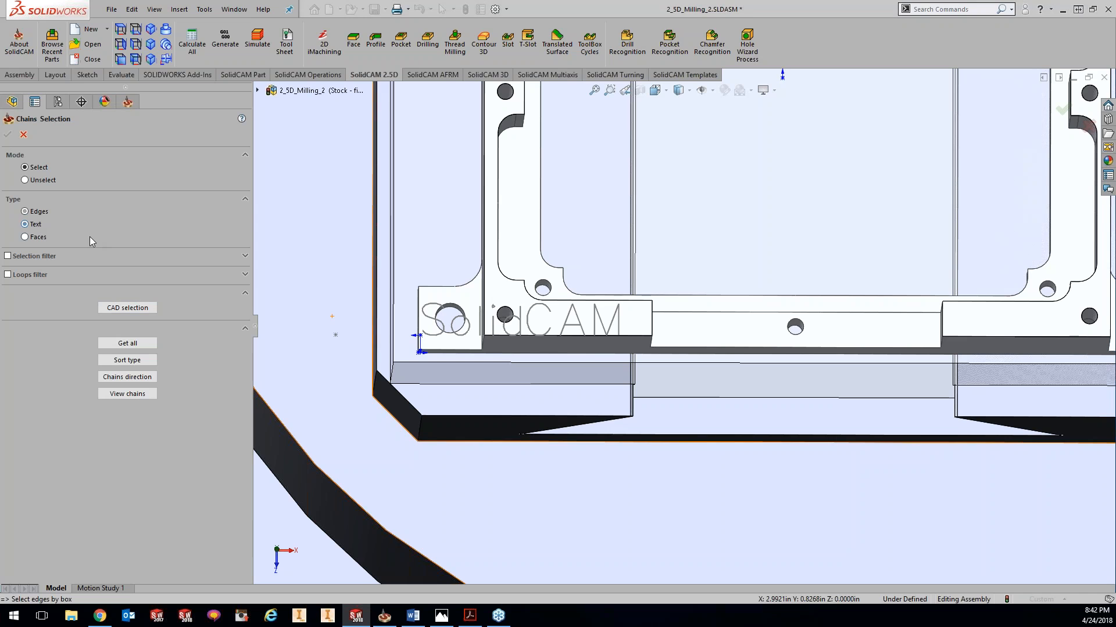
left_click(480, 338)
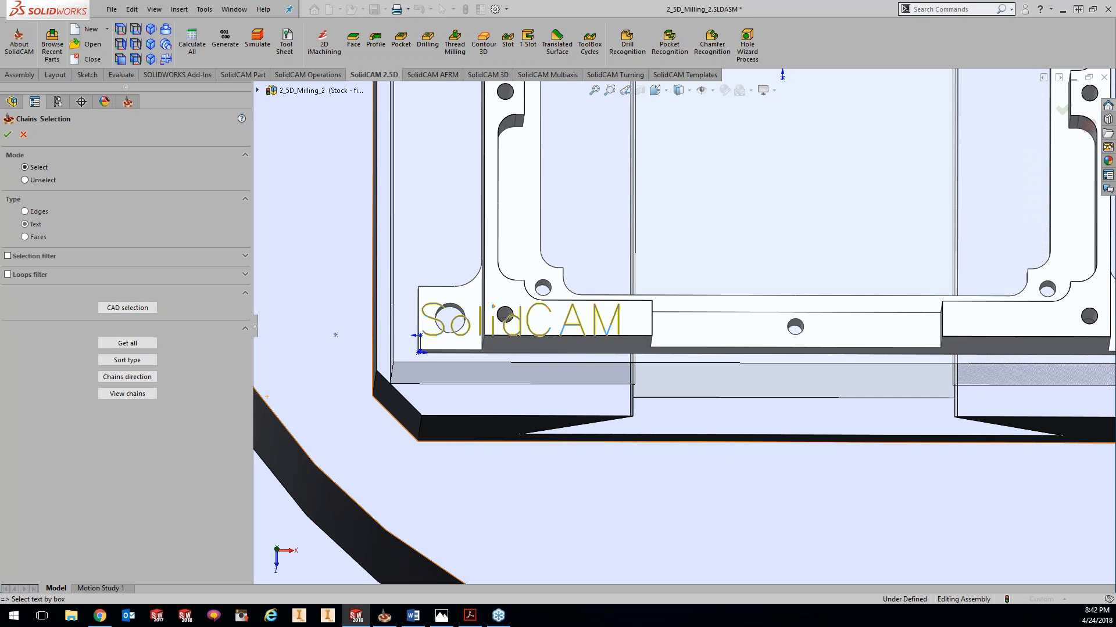
left_click(9, 135)
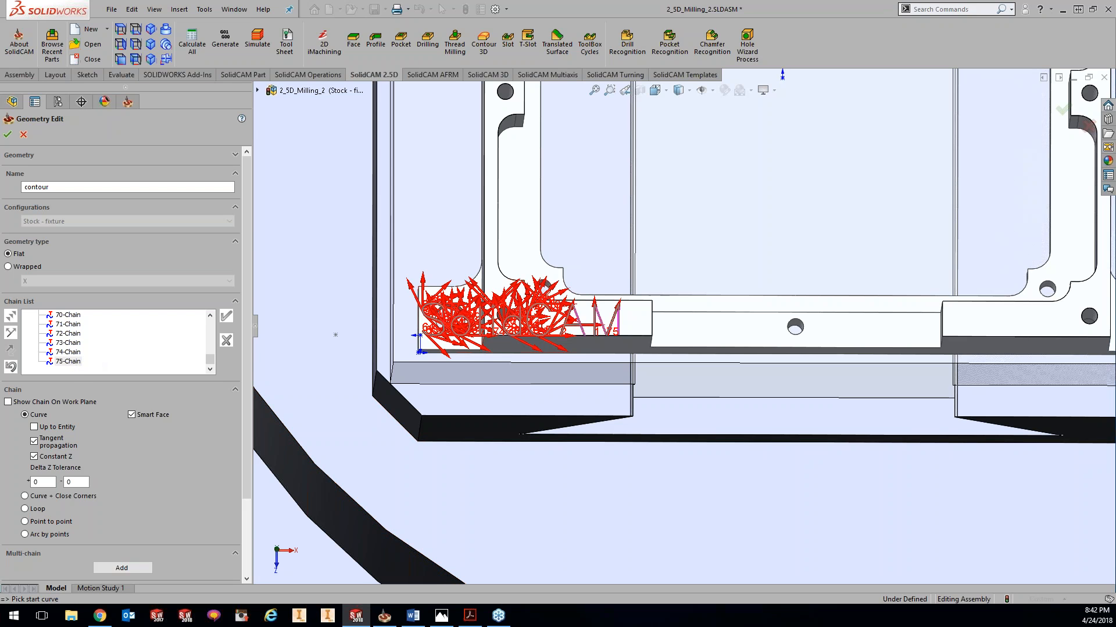
scroll(504, 314, "down", 2)
scroll(374, 348, "down", 3)
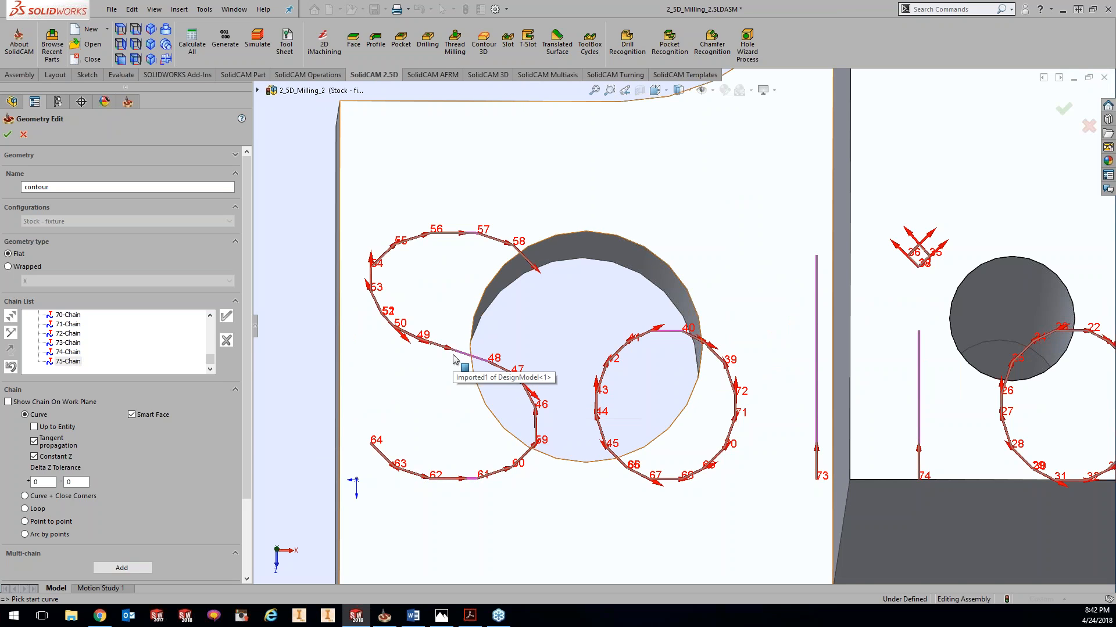
scroll(251, 487, "down", 3)
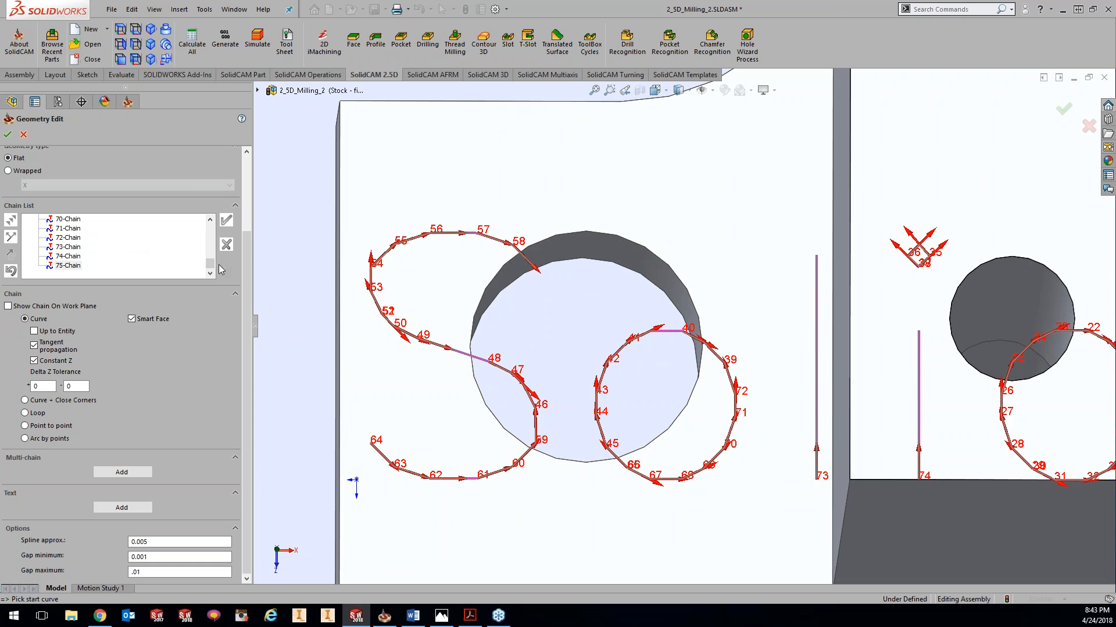
Remove the entire Text group of chains from the chain list.
left_click_drag(210, 263, 201, 207)
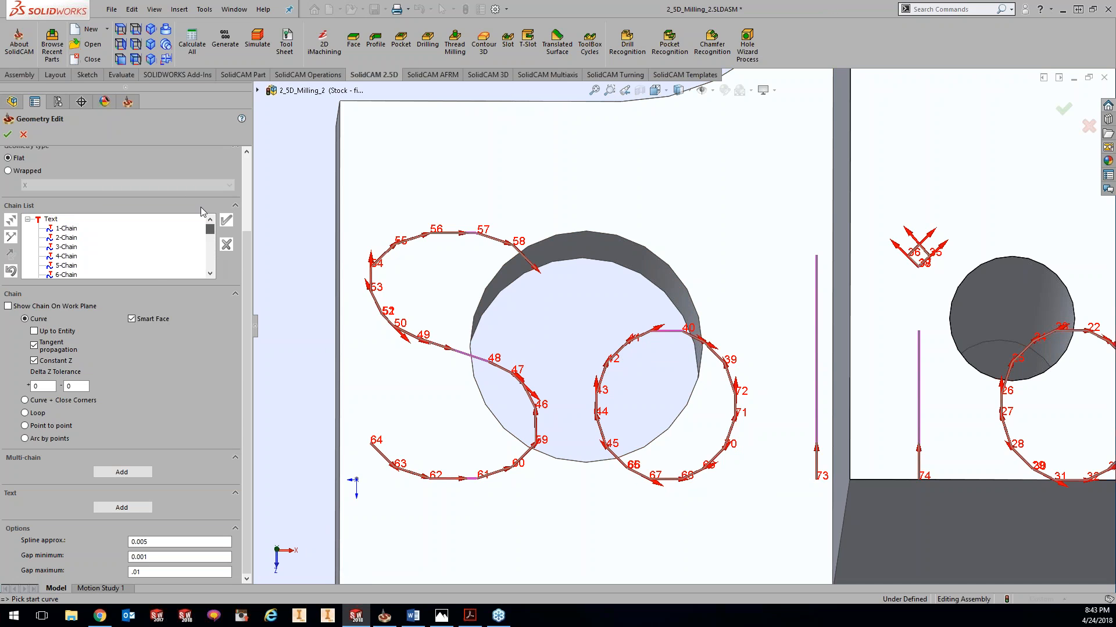
left_click(45, 220)
right_click(46, 221)
left_click(117, 345)
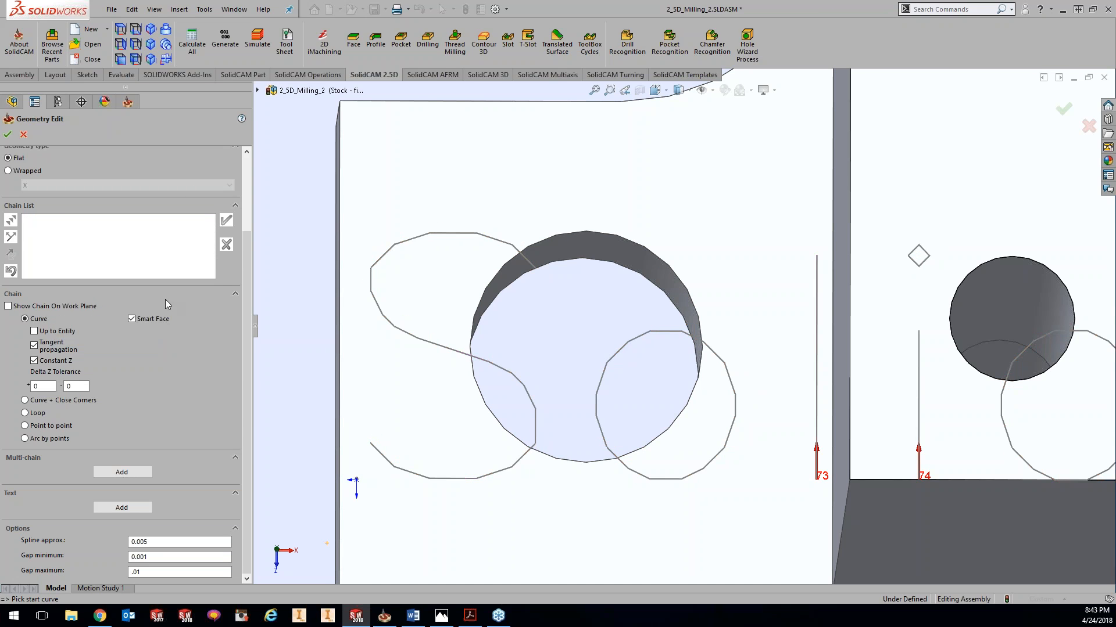
Set the gap minimum to 0.01 and the gap maximum to .1 in the chain options.
scroll(167, 560, "down", 1)
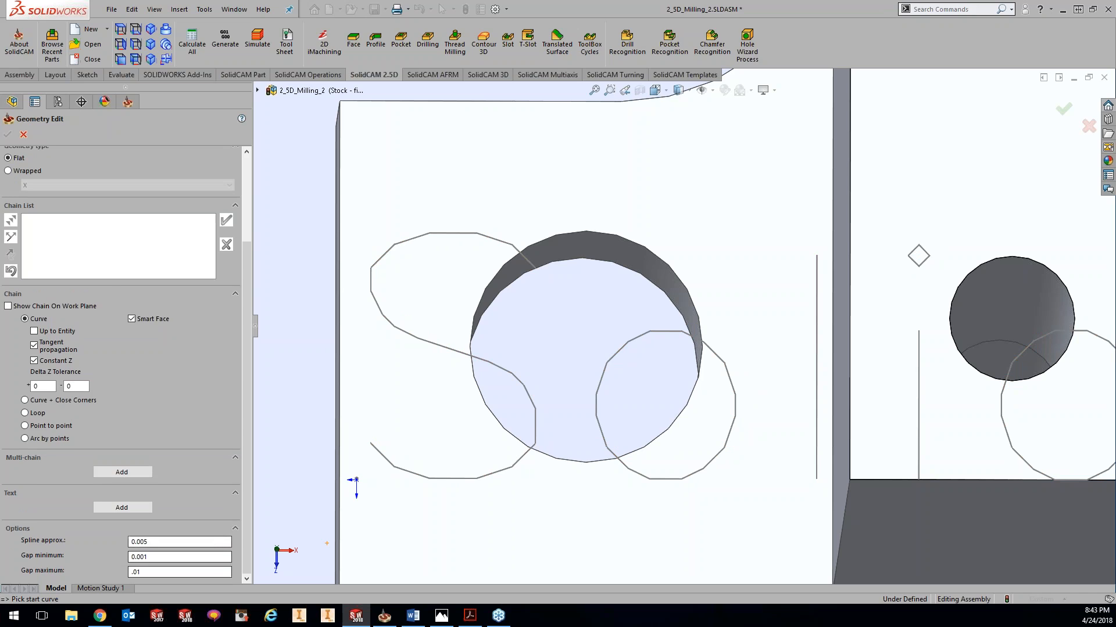
left_click_drag(142, 557, 168, 557)
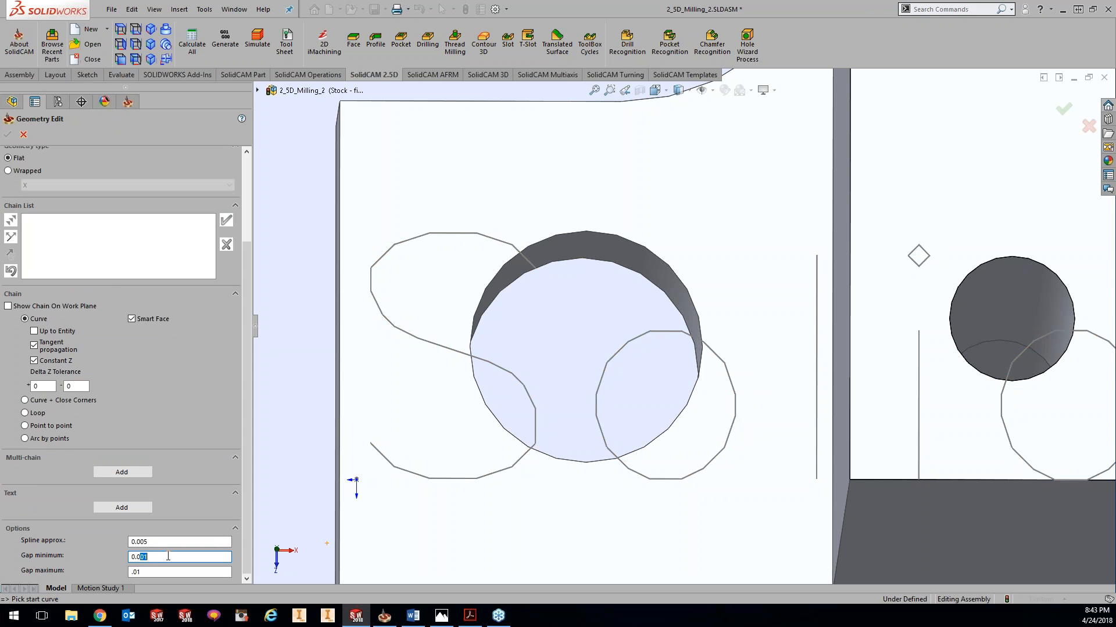
type("4")
key("BackSpace")
type("1")
key("Tab")
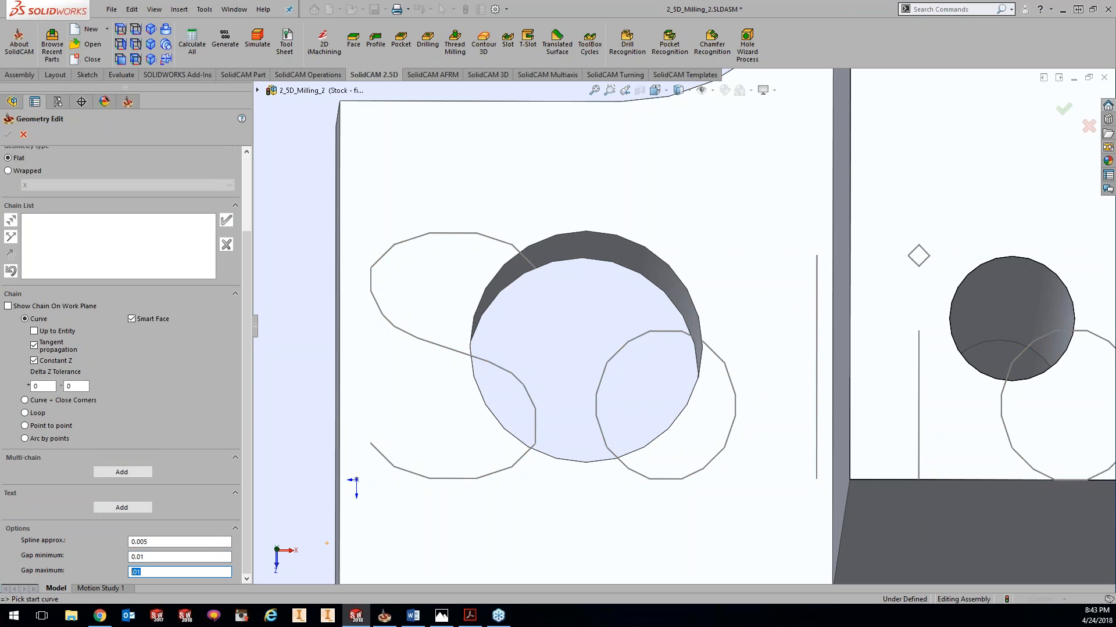
type(".1")
Chain the SolidCAM sketch text again as a Text-type multi-chain using the revised gap values.
left_click(122, 476)
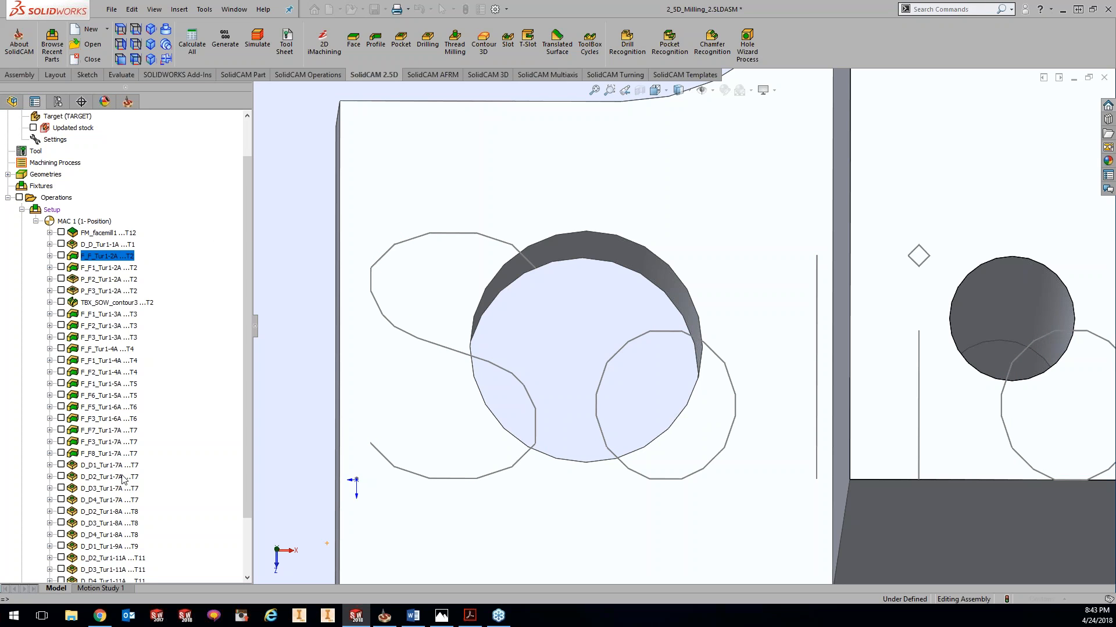
left_click(24, 224)
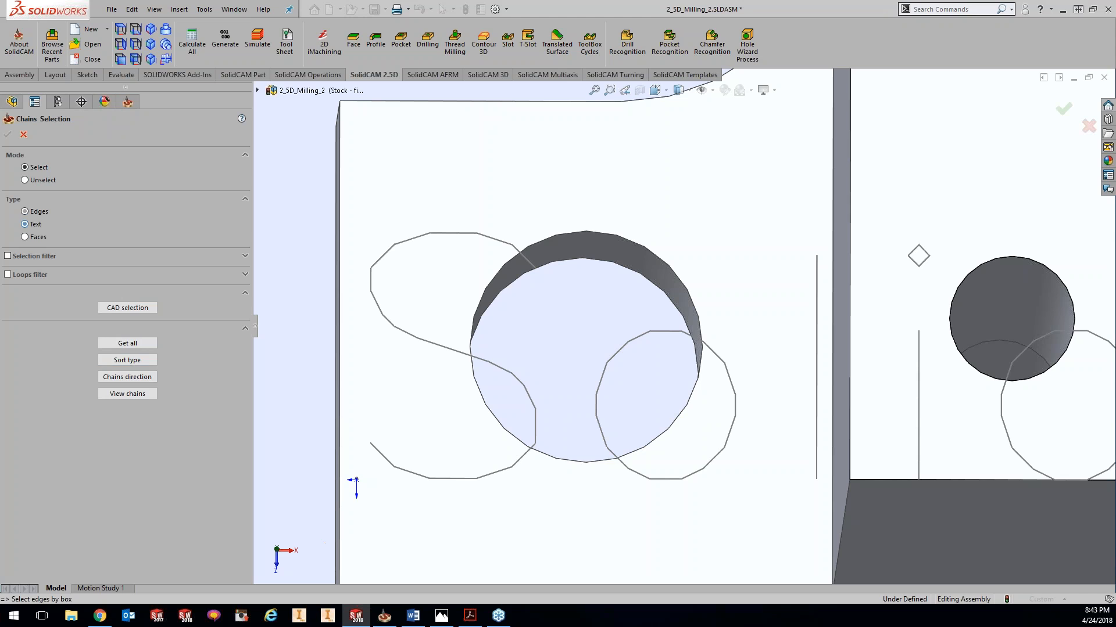
left_click(487, 486)
left_click(8, 135)
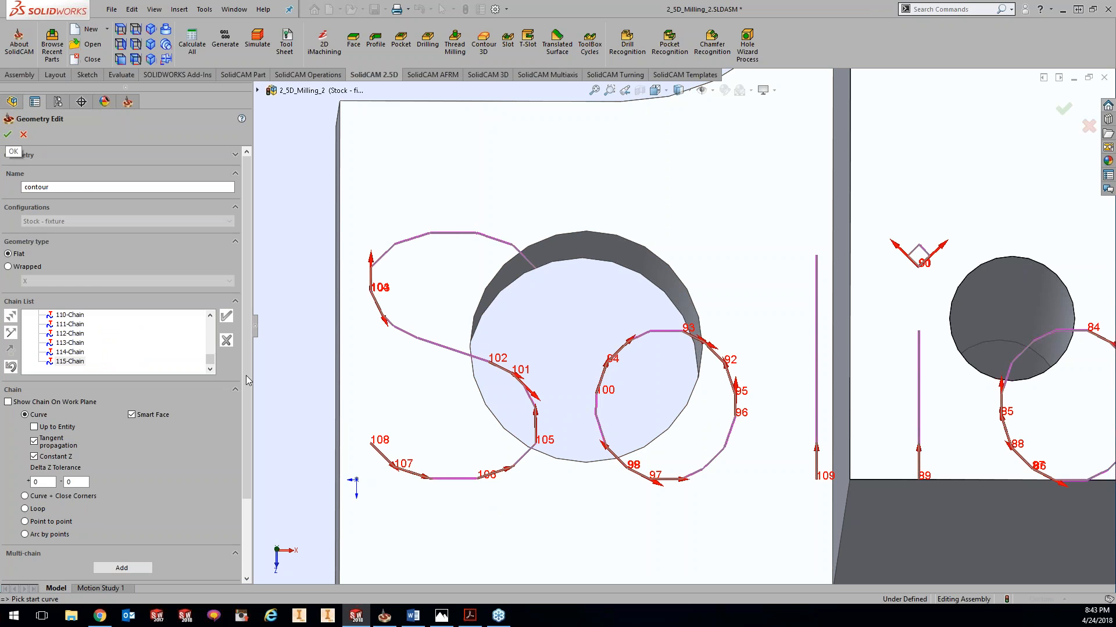
Clear the second set of text chains from the contour geometry.
left_click_drag(210, 360, 210, 326)
right_click(51, 315)
left_click(81, 440)
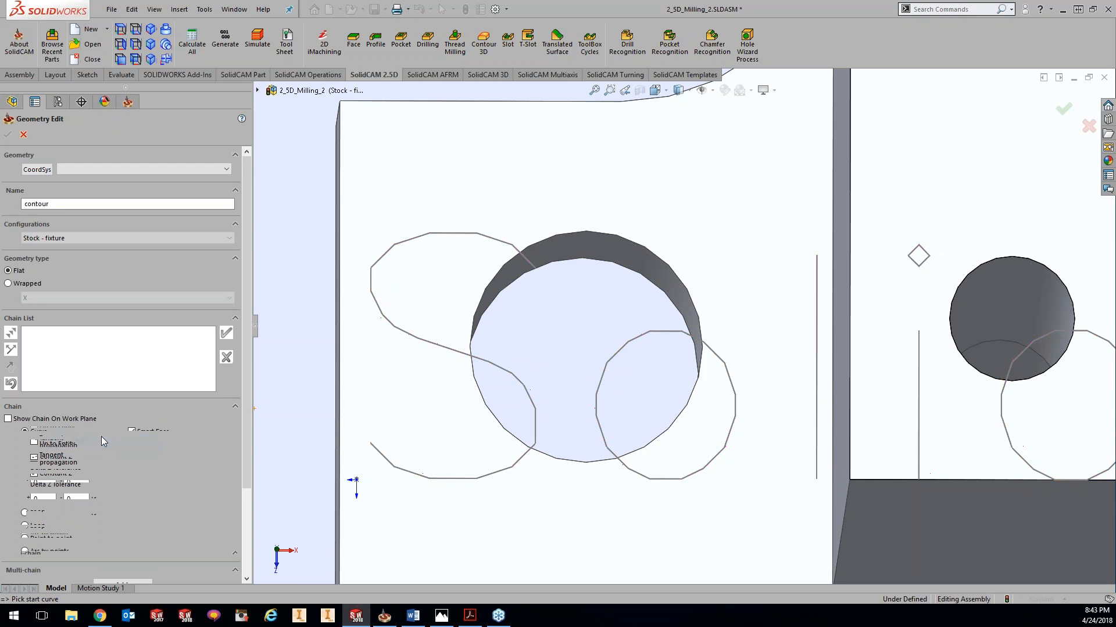
Set the gap minimum to 0.04 and the gap maximum to 1.
scroll(244, 543, "down", 3)
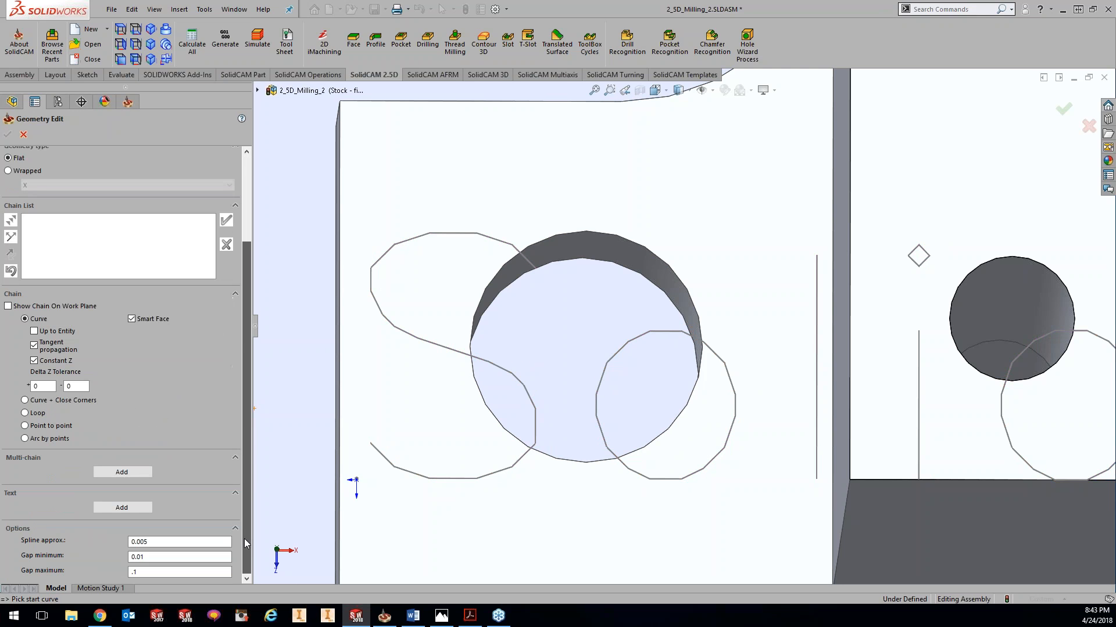
double_click(140, 572)
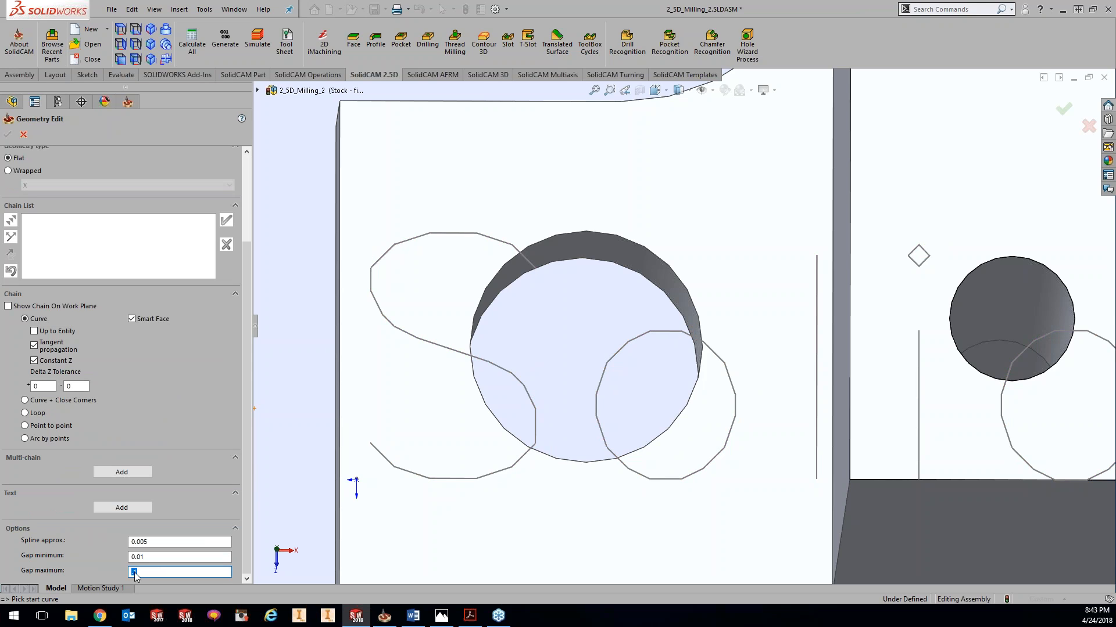
left_click_drag(140, 556, 155, 557)
type("4")
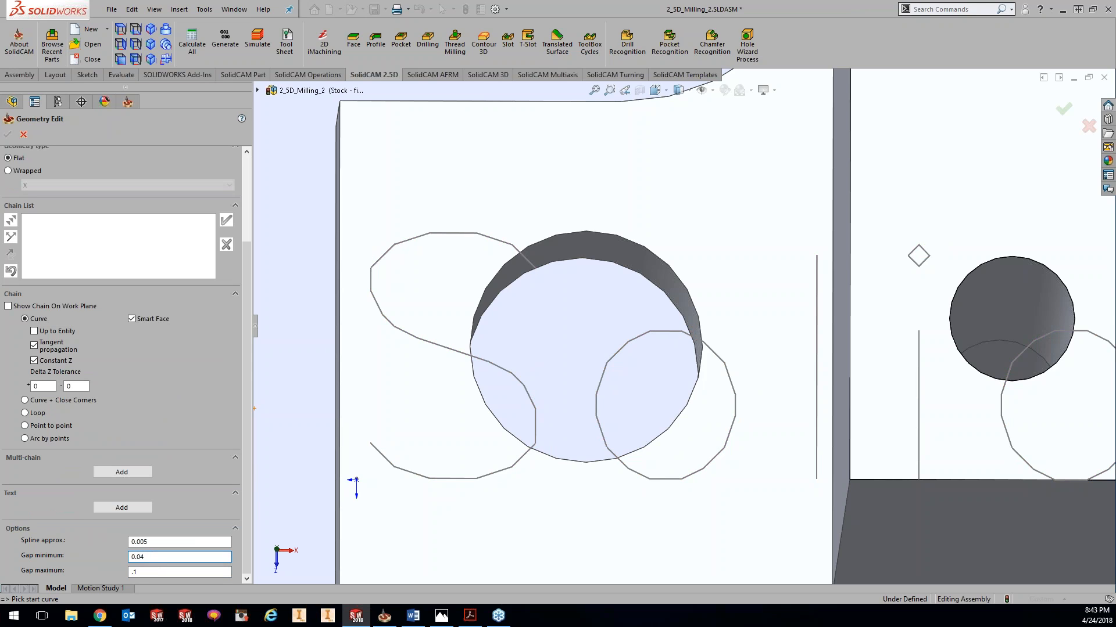
key("Tab")
type("1")
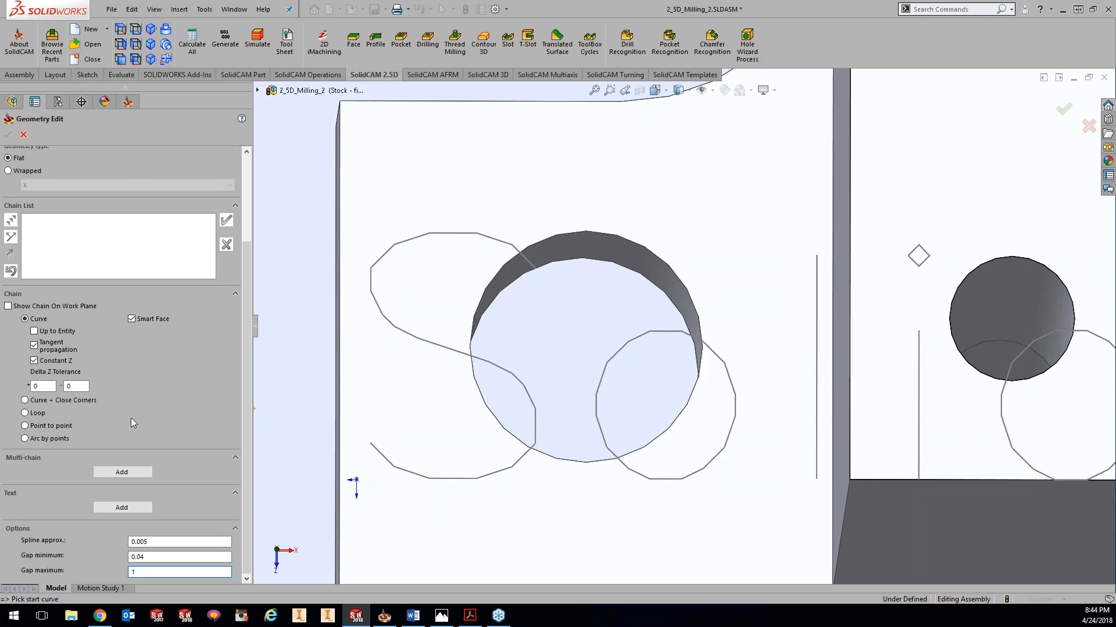
Create a Text-type multi-chain from the SolidCAM sketch text with the wider gap limits, and examine the chained letters.
left_click(130, 472)
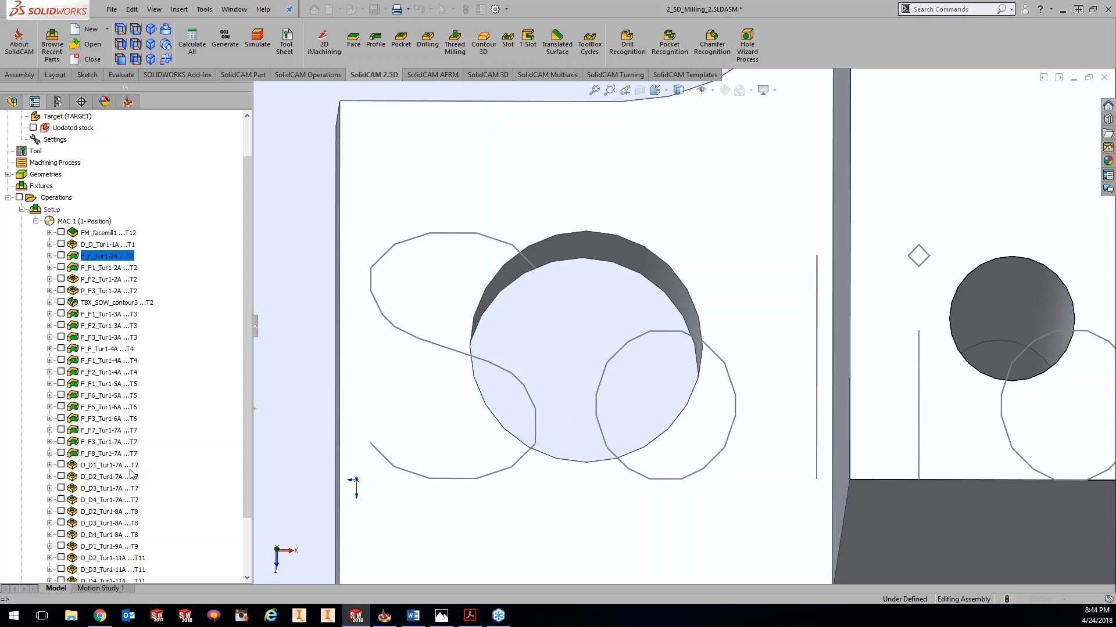
left_click(25, 225)
left_click(418, 380)
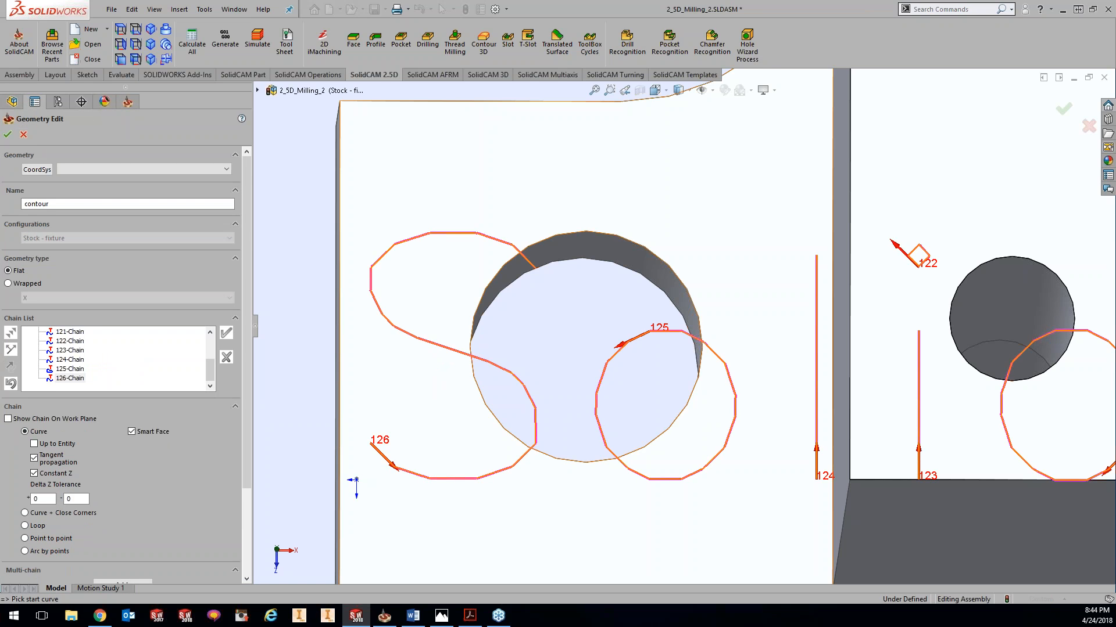
scroll(781, 403, "up", 5)
scroll(781, 403, "up", 1)
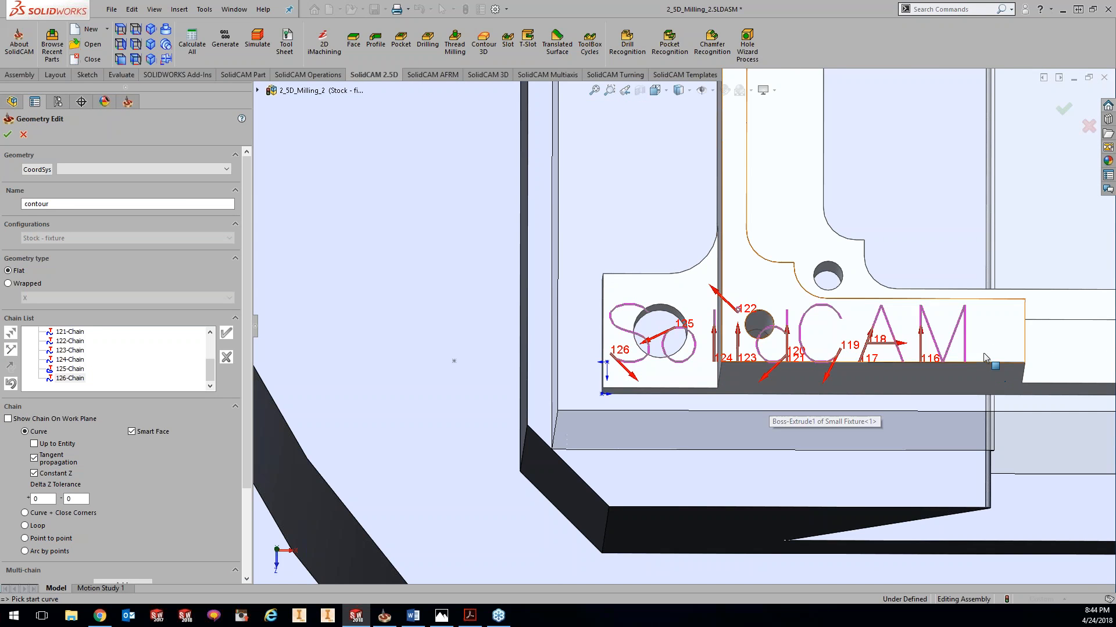
scroll(989, 365, "down", 3)
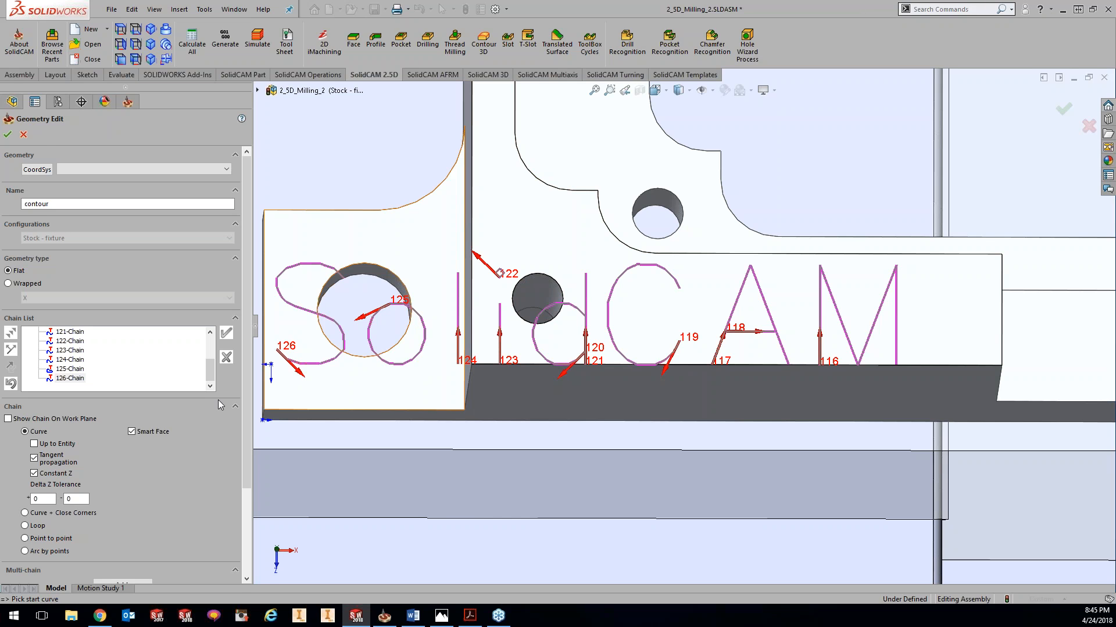
Leave the geometry definition, close the Profile Operation without saving it, and show the assembly's feature tree.
left_click(7, 134)
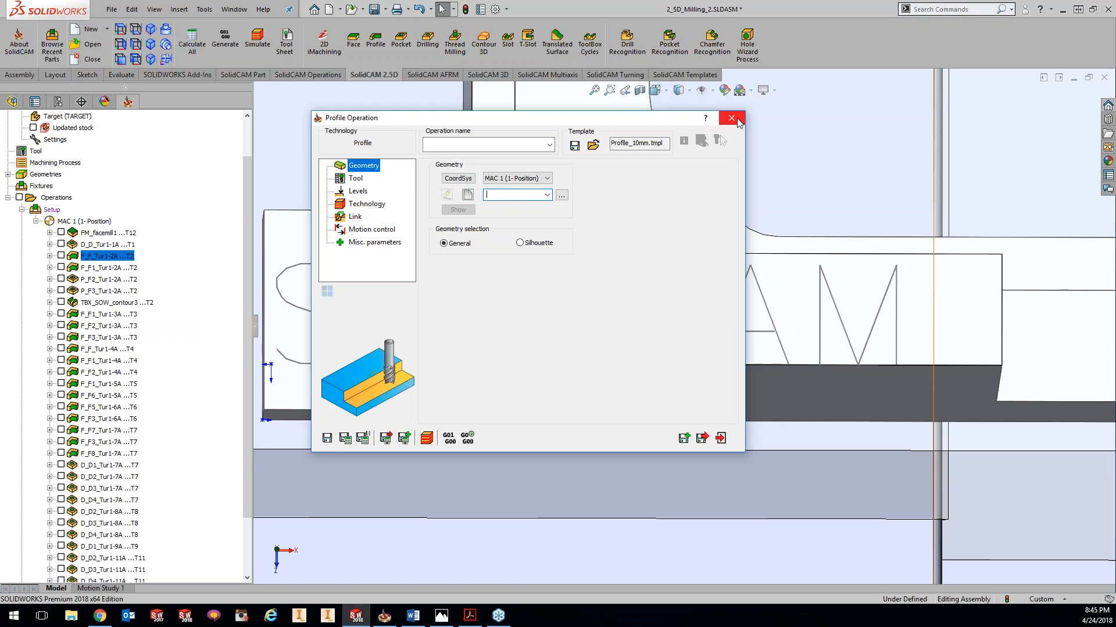
left_click(731, 119)
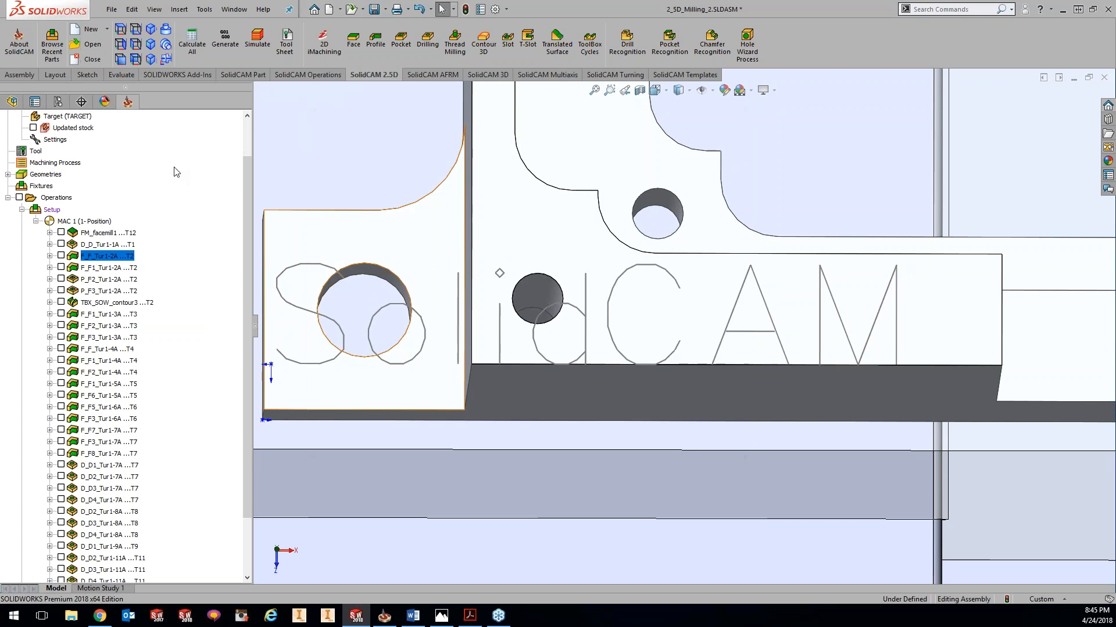
left_click(12, 102)
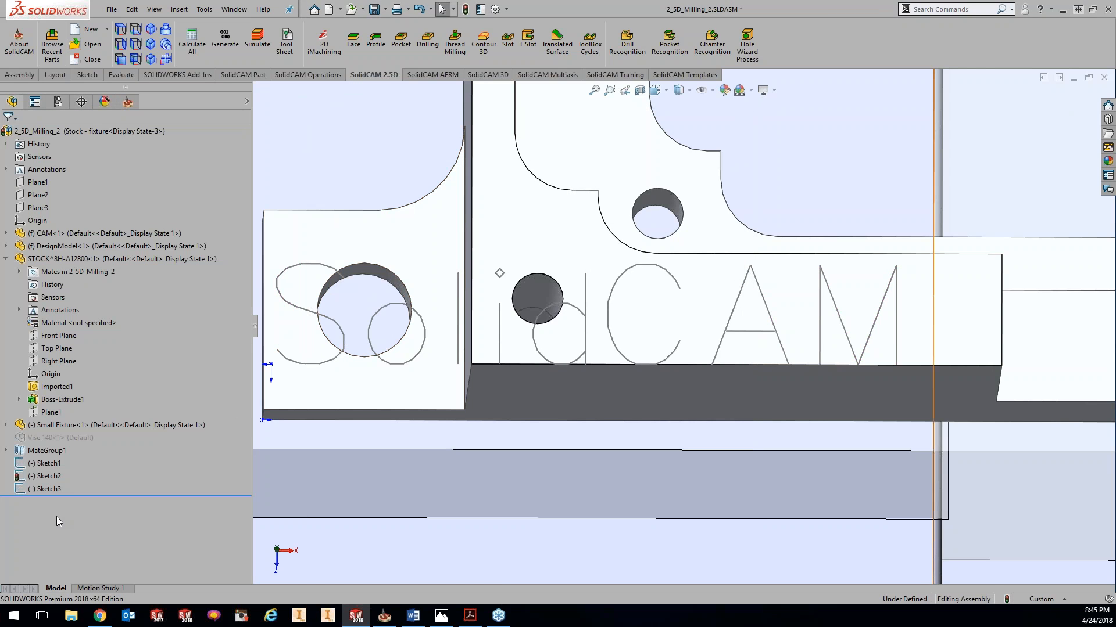
Start a new sketch on the DesignModel's upper face behind the lettering and add the sketch text "test".
right_click(507, 221)
left_click(515, 204)
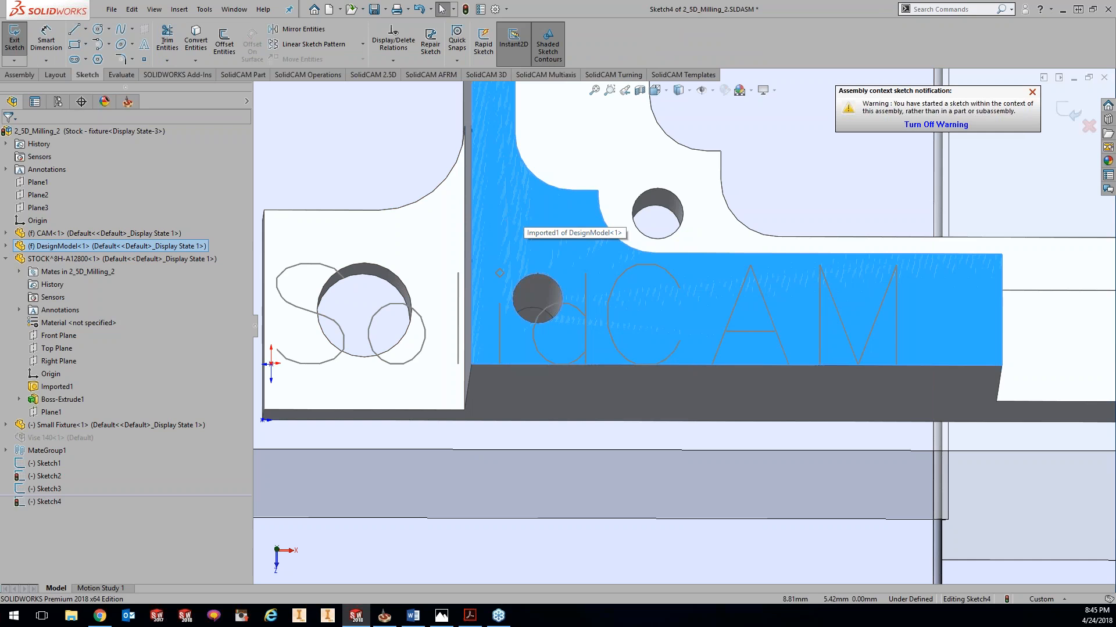
left_click(144, 44)
left_click(26, 213)
type("test")
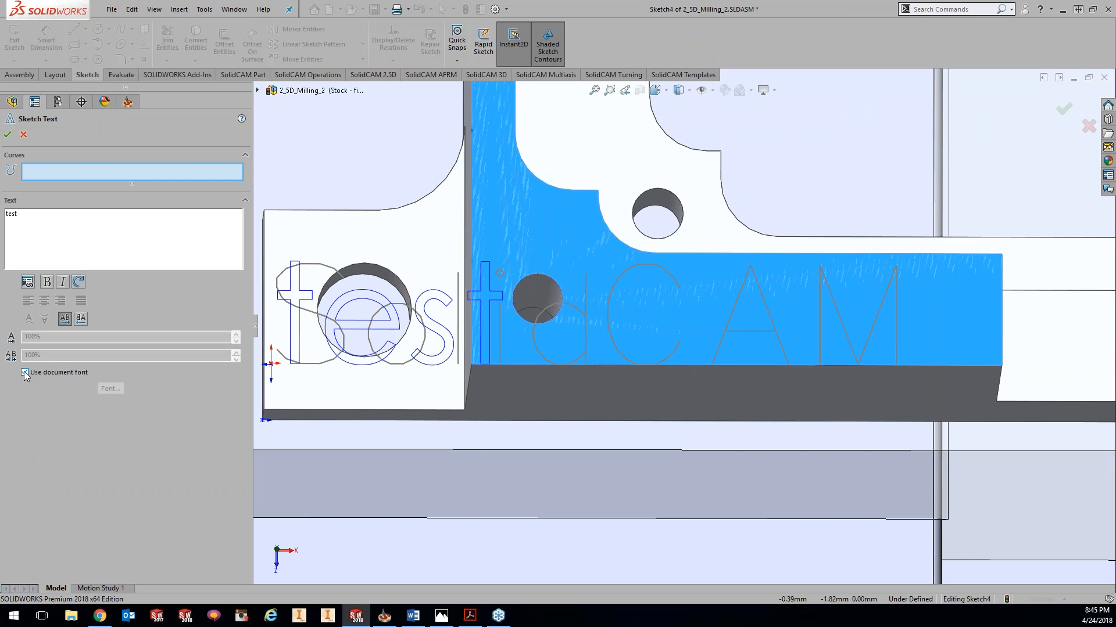
Try the Schrift Single font on the sketch text instead of the document font, and leave the sketch without keeping the text.
left_click(25, 373)
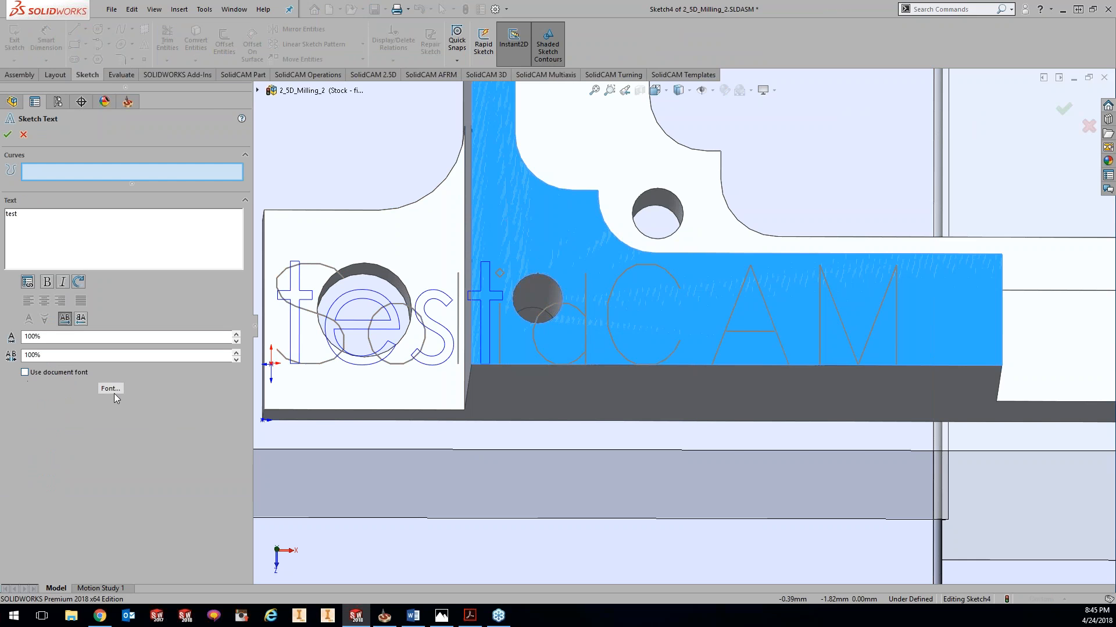
left_click(120, 389)
left_click(477, 268)
type("d")
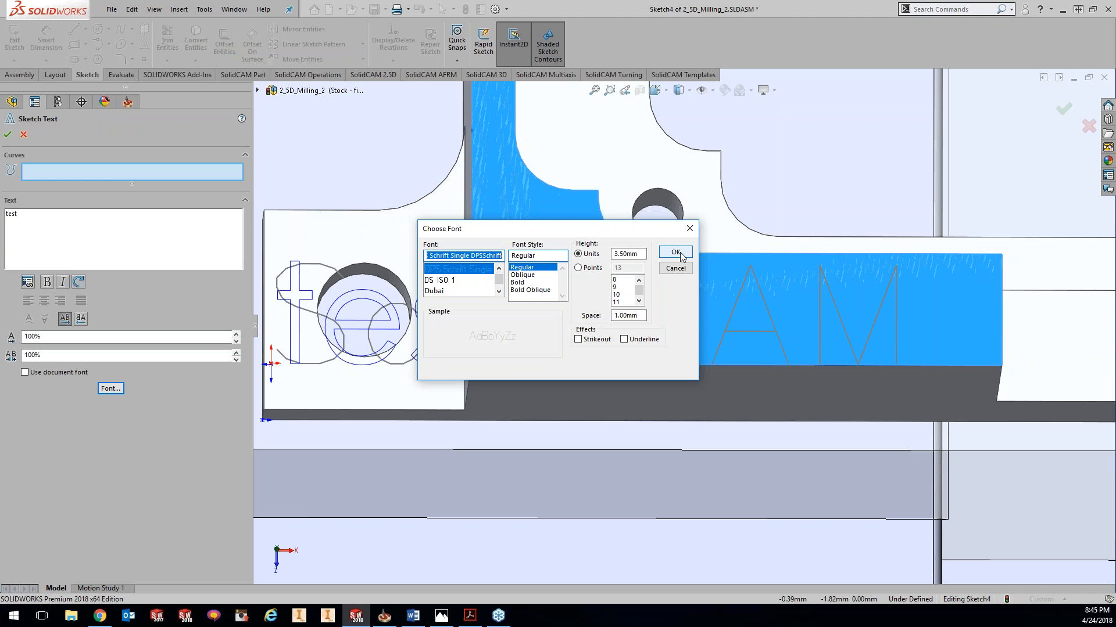
left_click(675, 252)
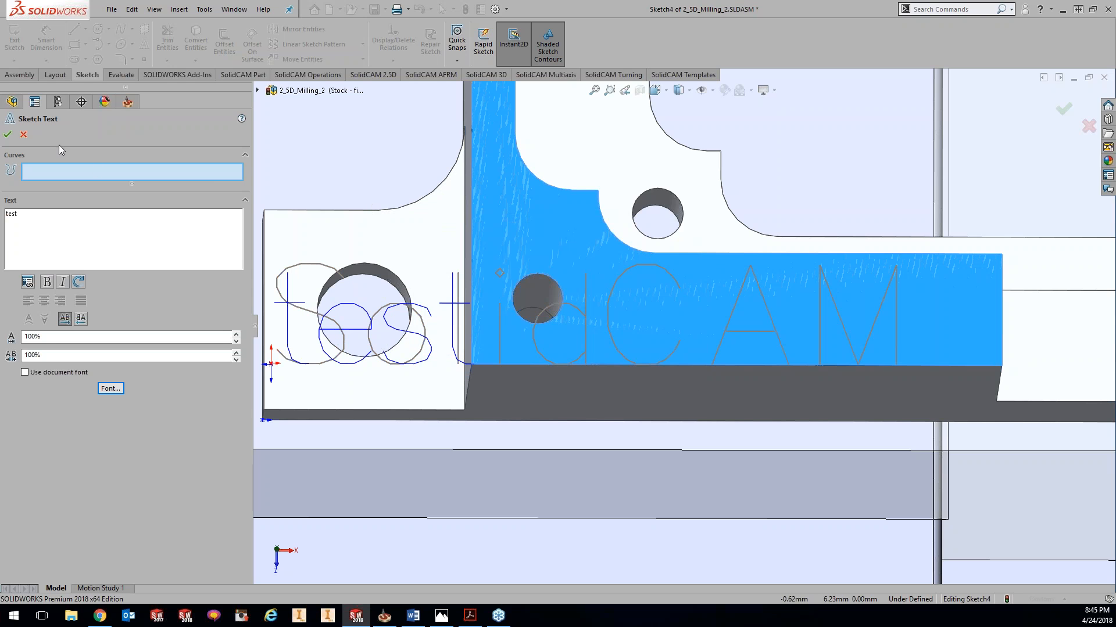
left_click(25, 135)
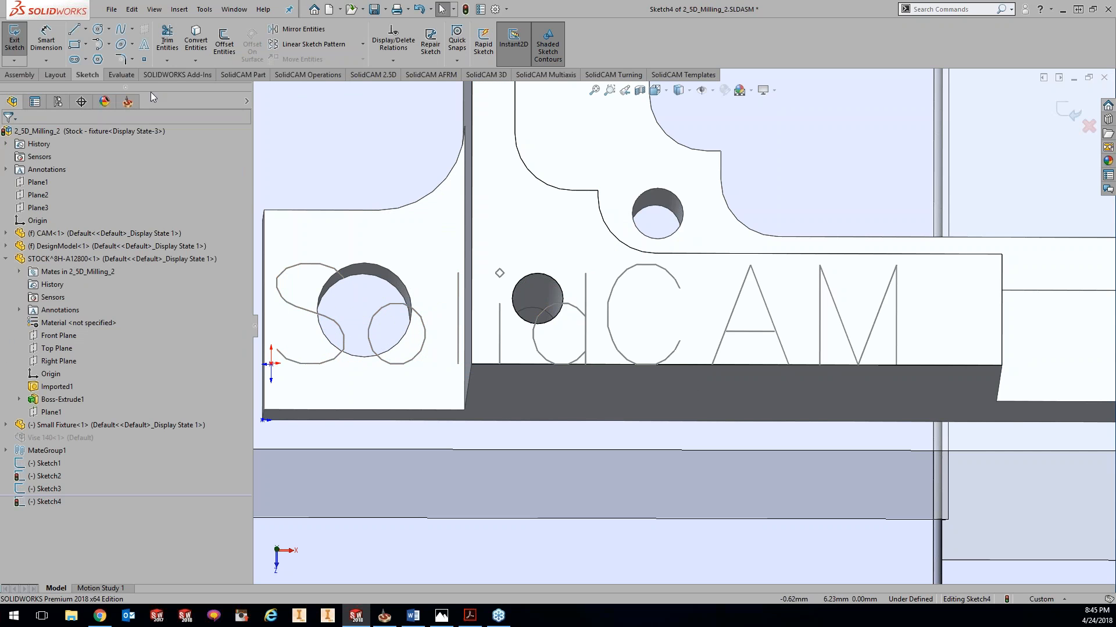
left_click(14, 44)
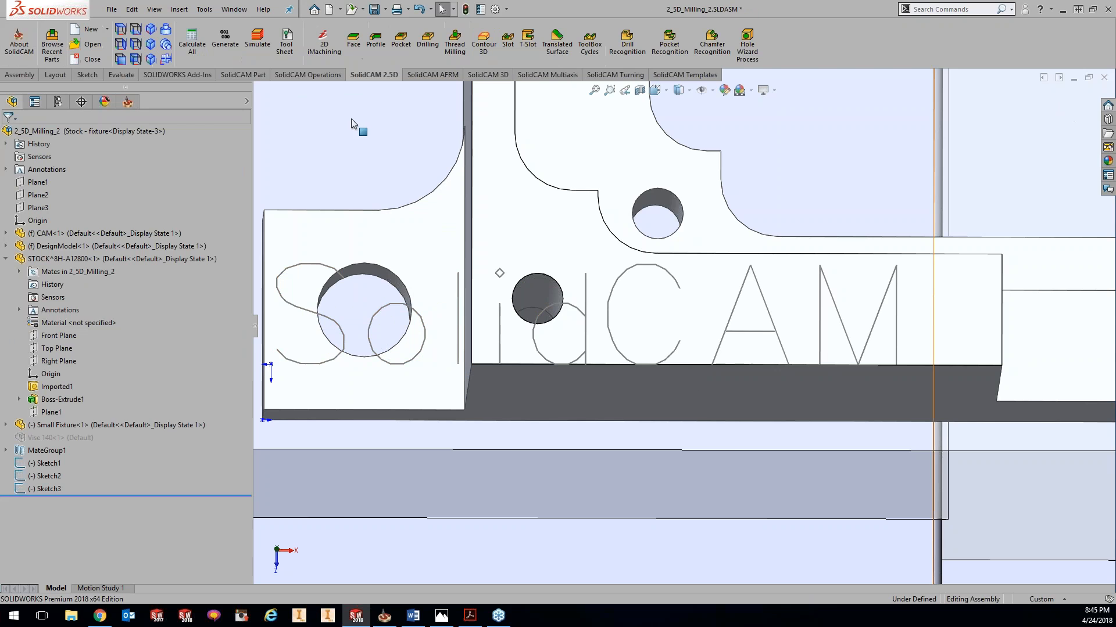
scroll(639, 317, "up", 8)
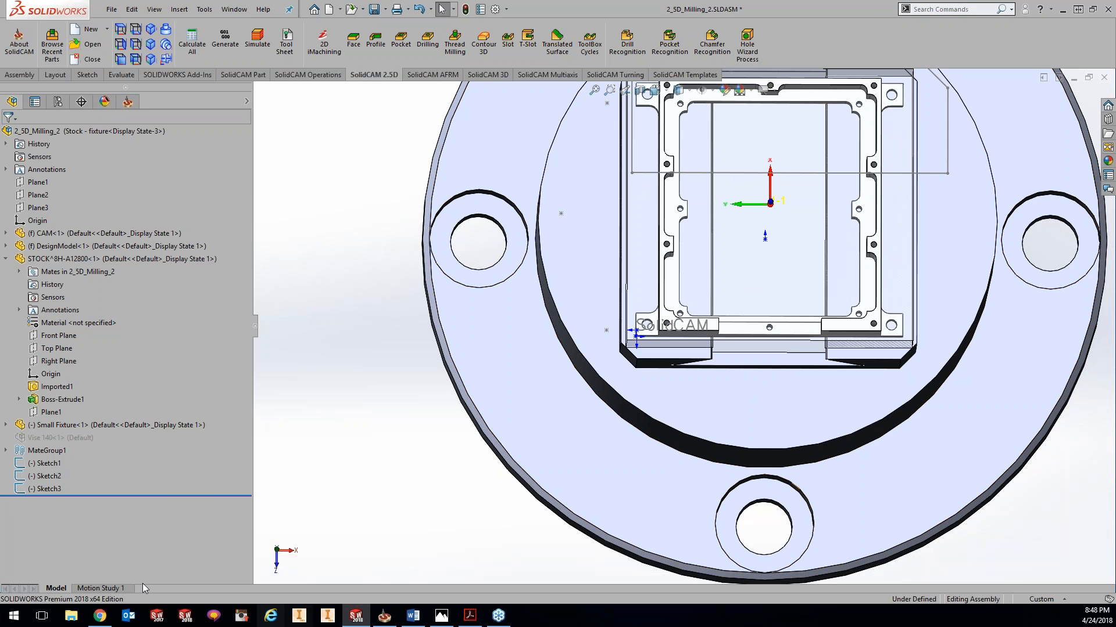
Switch to Chrome, open the SolidCAM website in a new tab, and view the upcoming classes on the KevCAM registration page.
left_click(94, 617)
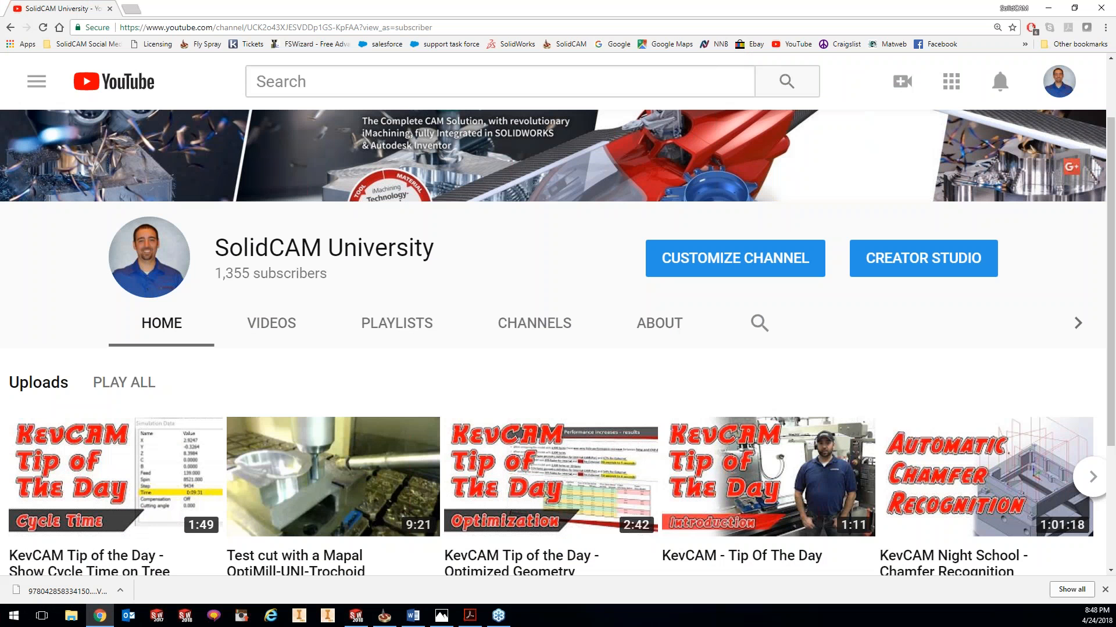
left_click(127, 10)
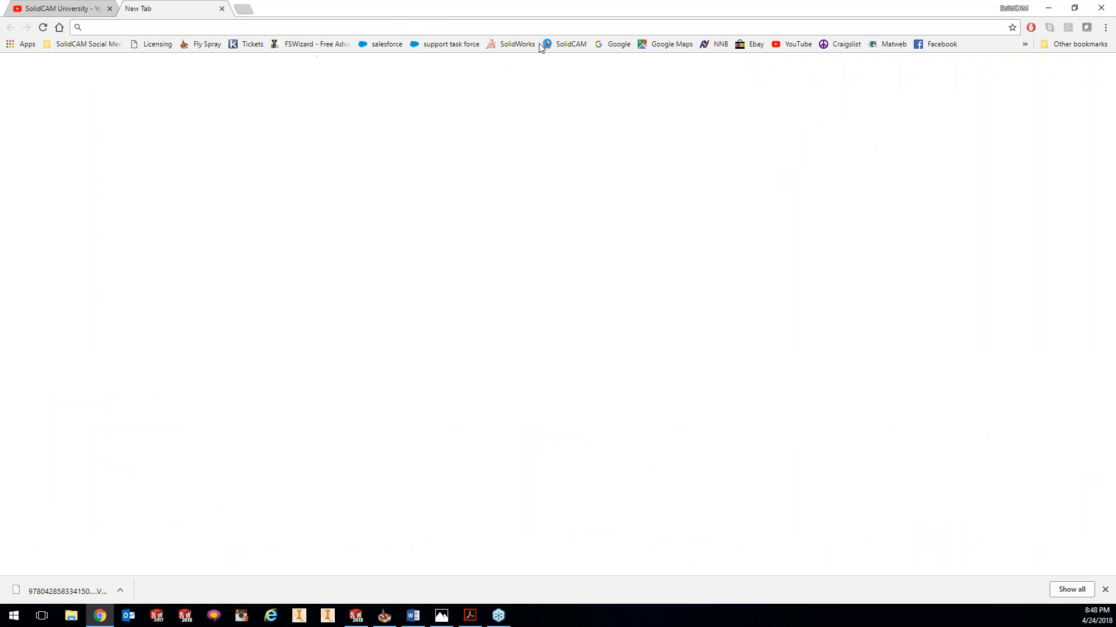
left_click(570, 45)
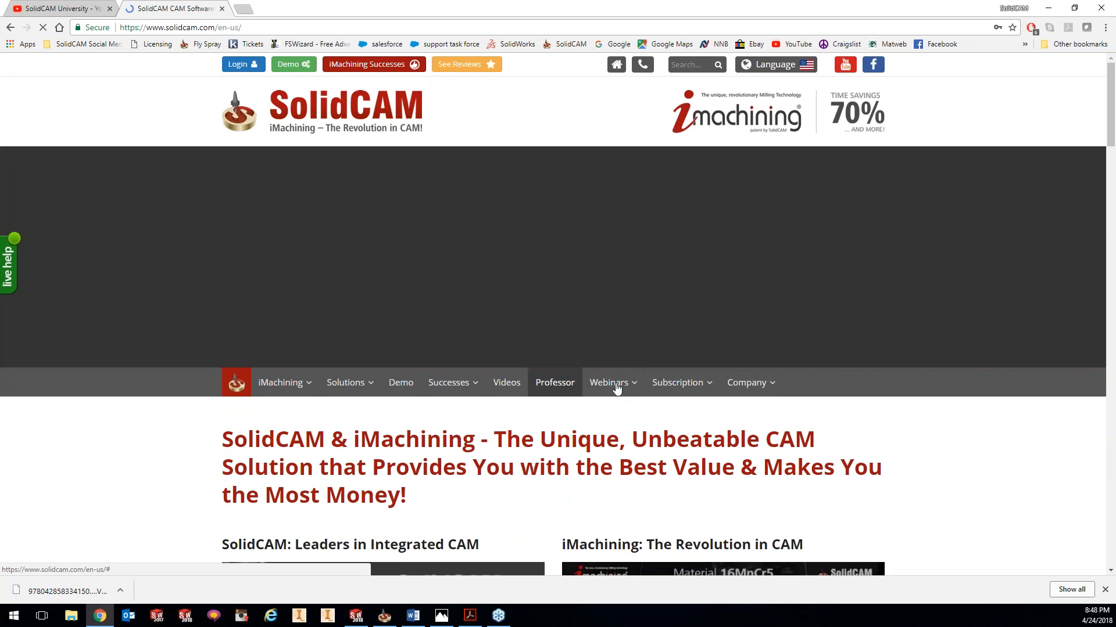
mouse_move(622, 388)
left_click(629, 444)
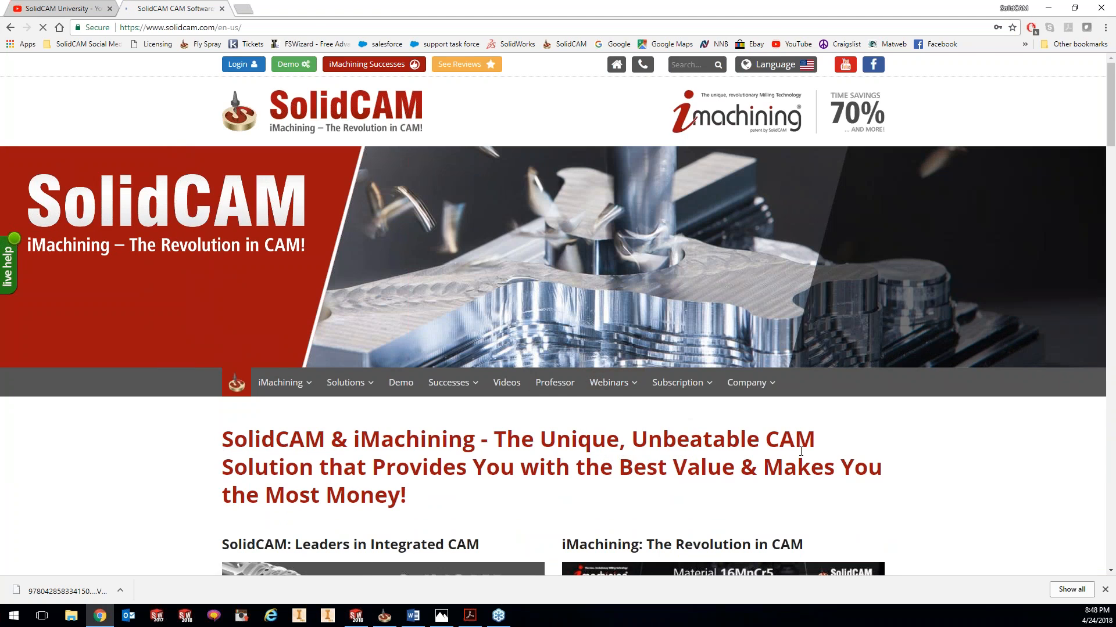
scroll(800, 451, "down", 5)
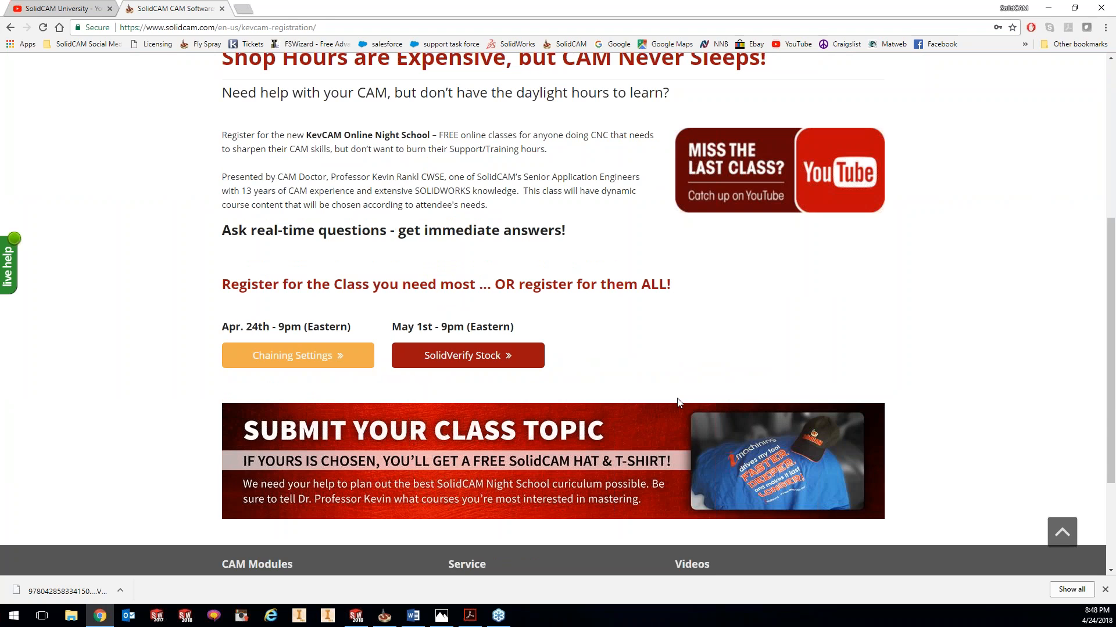
Switch back to SOLIDWORKS, open the CAM operations' simulation in SolidVerify, and show the options for opening and saving machined stock.
left_click(356, 617)
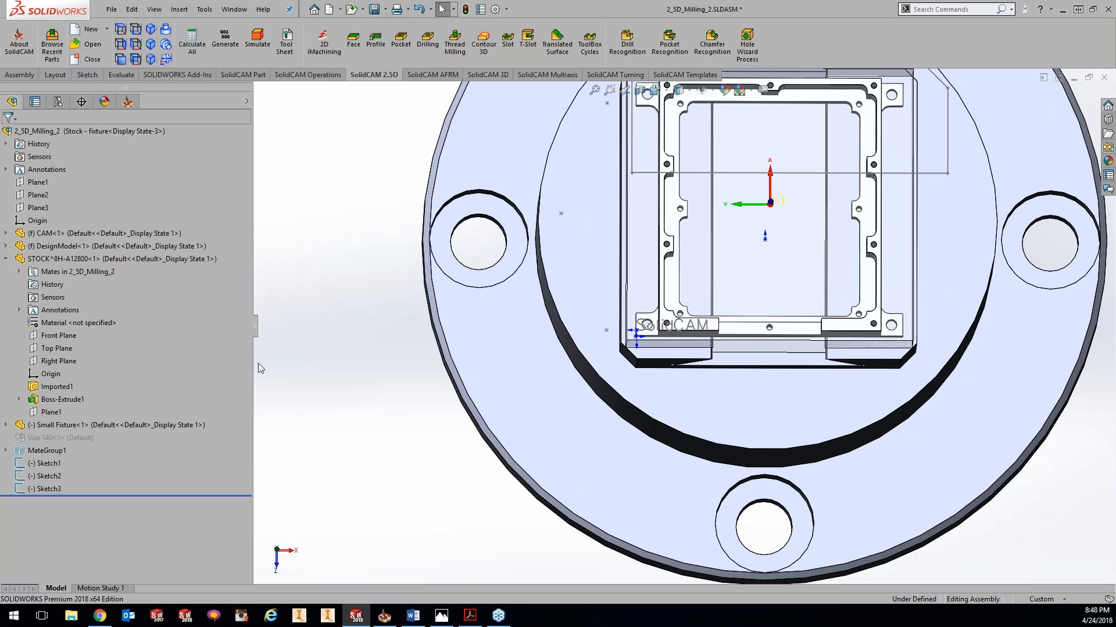
left_click(127, 102)
right_click(104, 233)
left_click(132, 225)
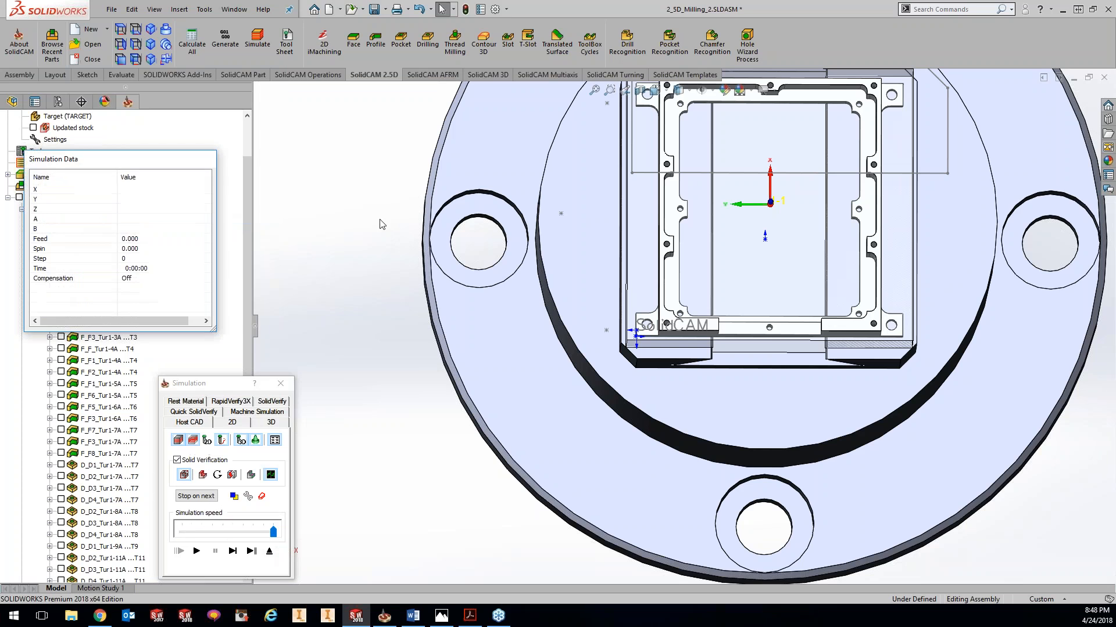
left_click(274, 401)
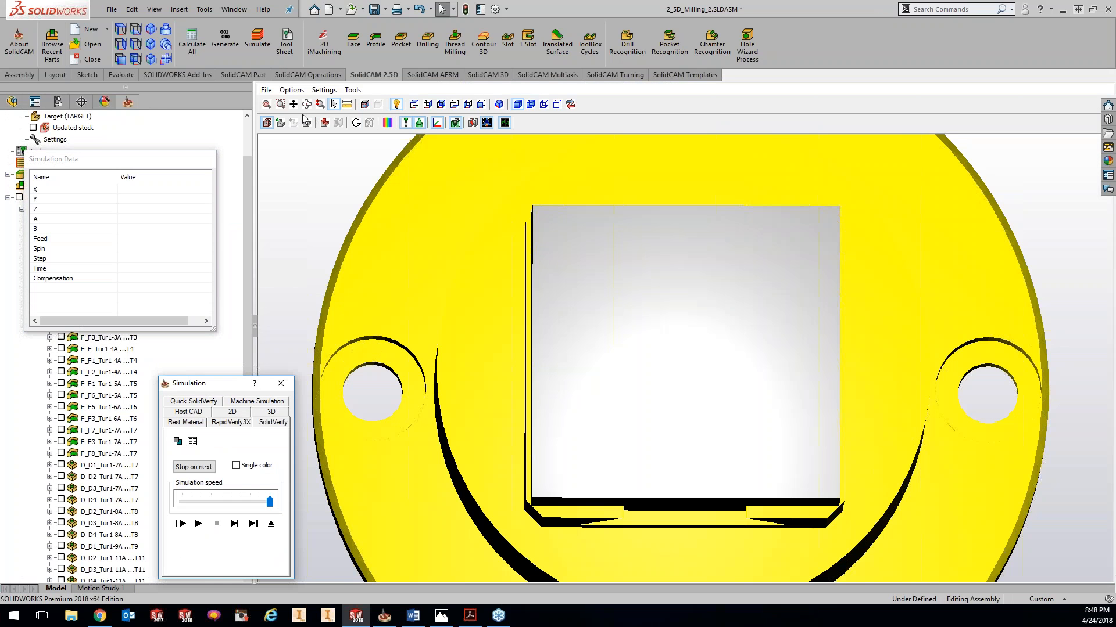
left_click(266, 90)
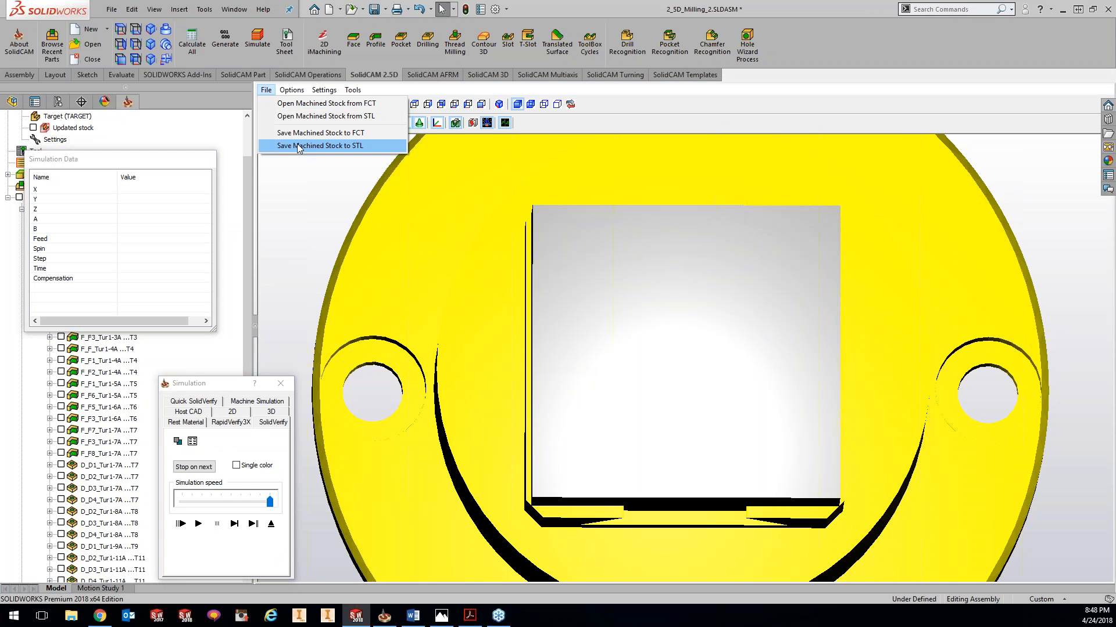